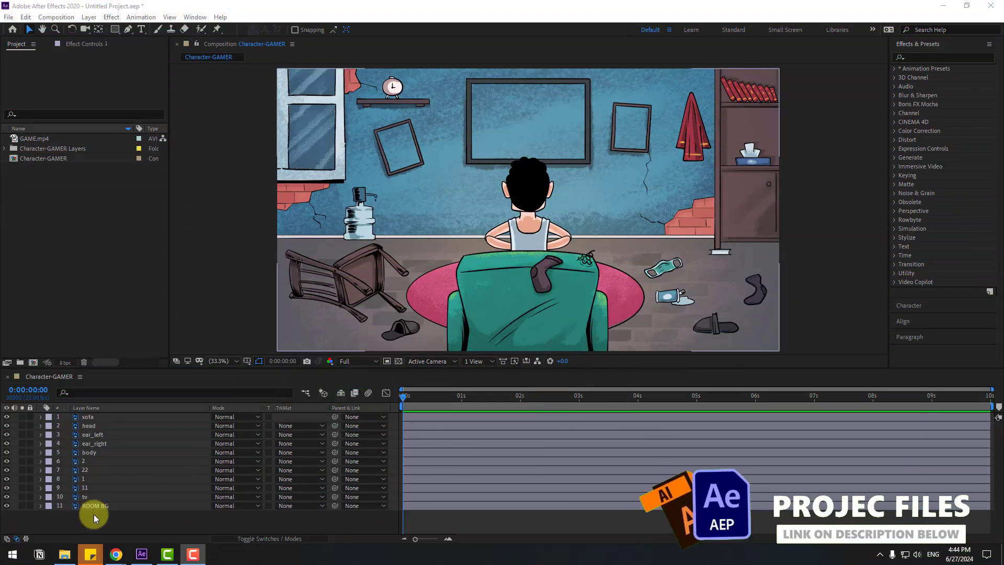
Lock the ROOM BG background layer in the Character-GAMER timeline
click(107, 506)
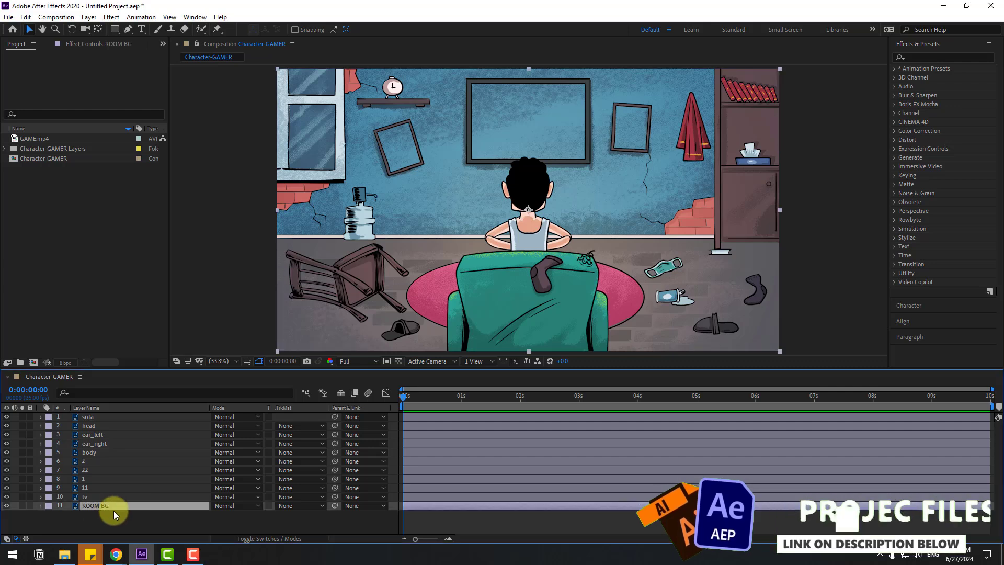
click(7, 505)
click(7, 506)
click(29, 505)
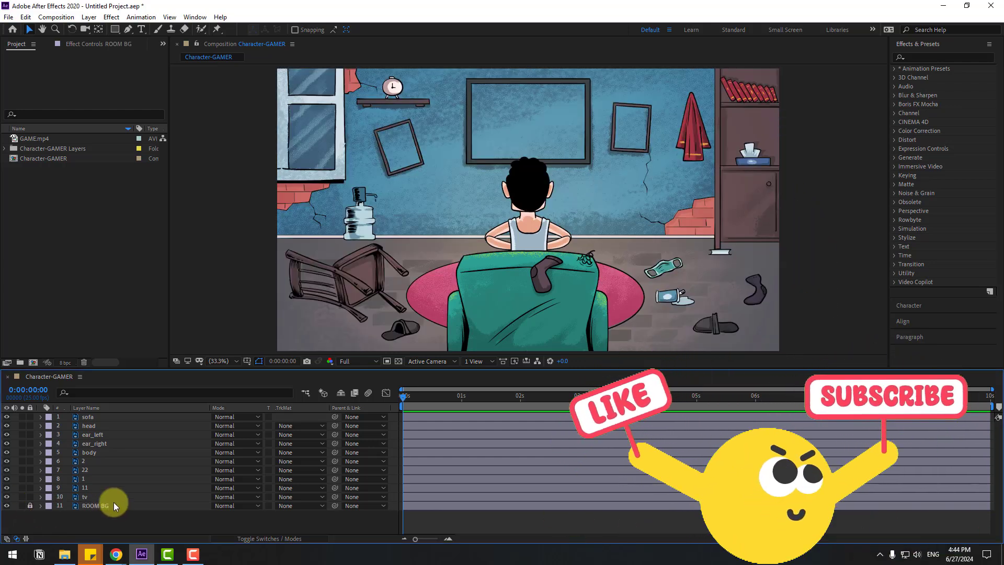
click(84, 498)
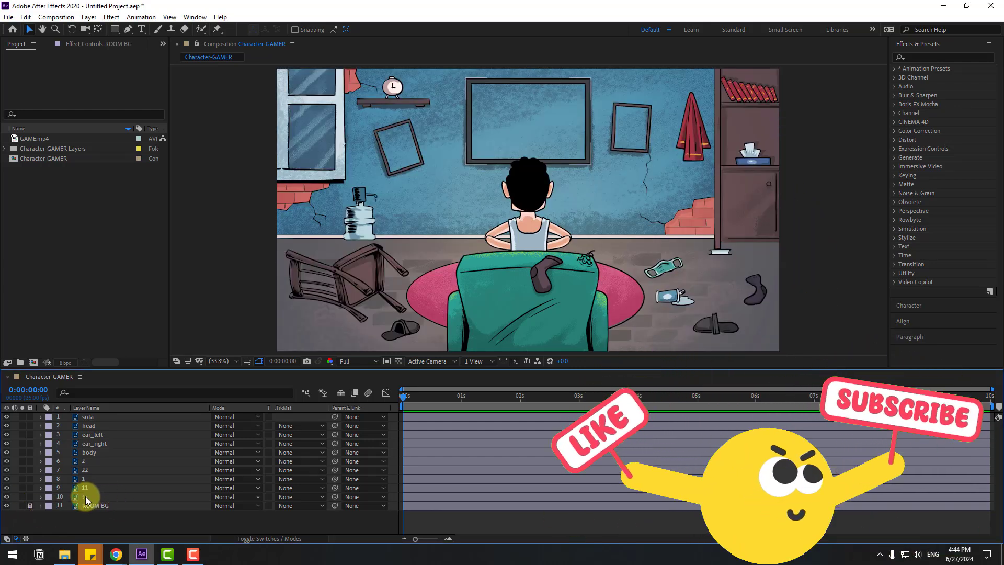
Lock the tv layer and solo the head layer over a transparency grid
click(30, 497)
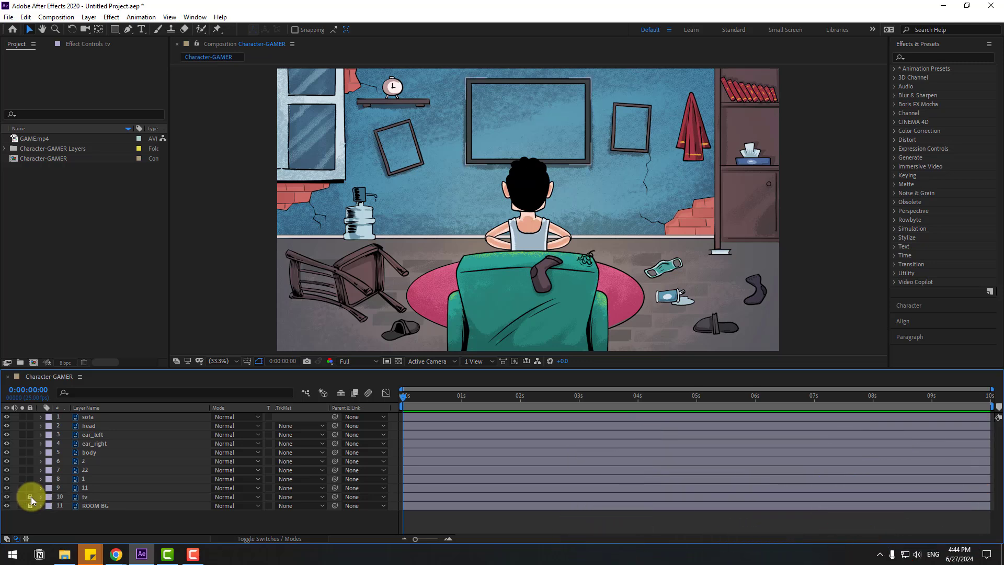
click(100, 426)
scroll(523, 258, up, 3)
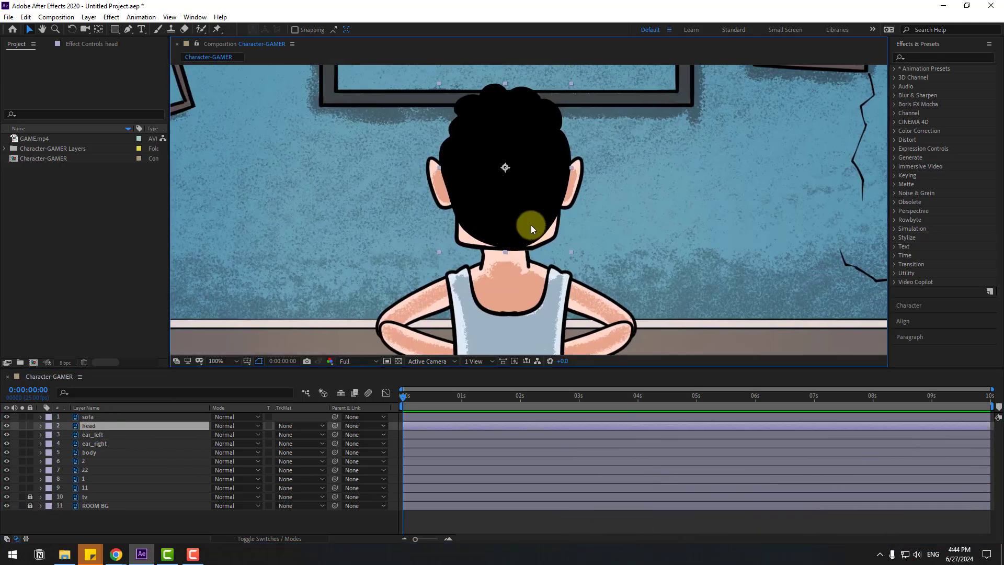
click(22, 426)
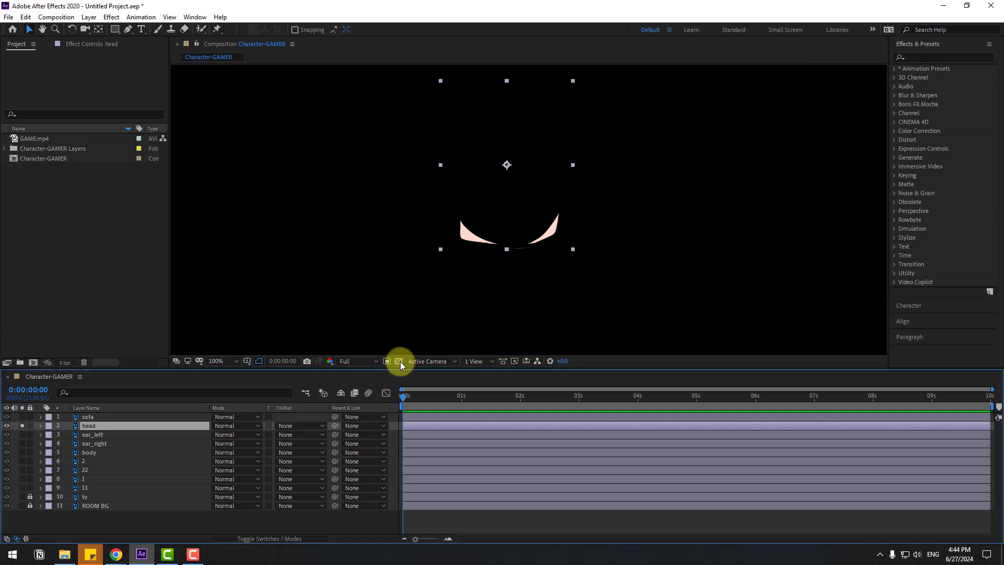
click(400, 362)
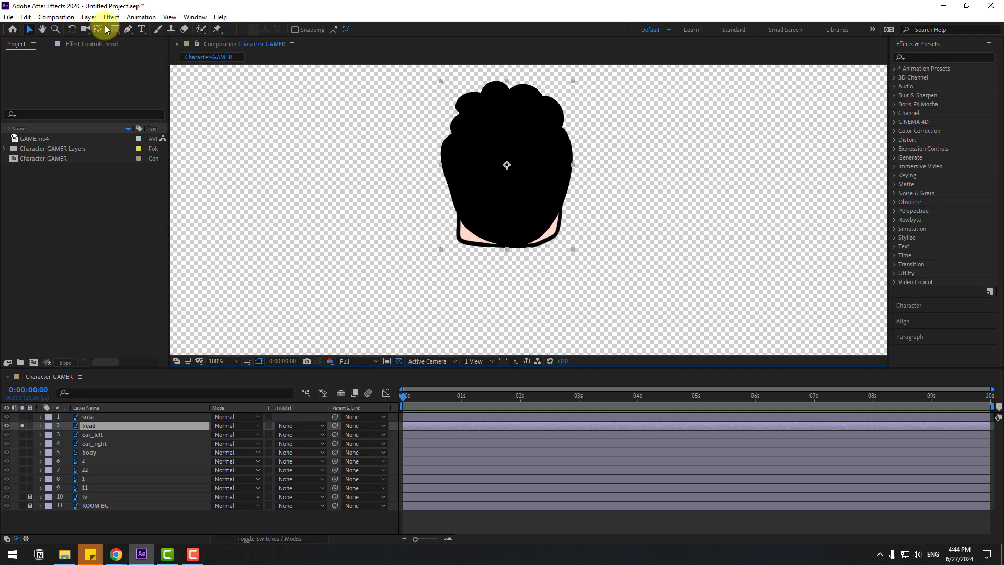
Move the head's anchor point down to where it meets the neck
click(99, 30)
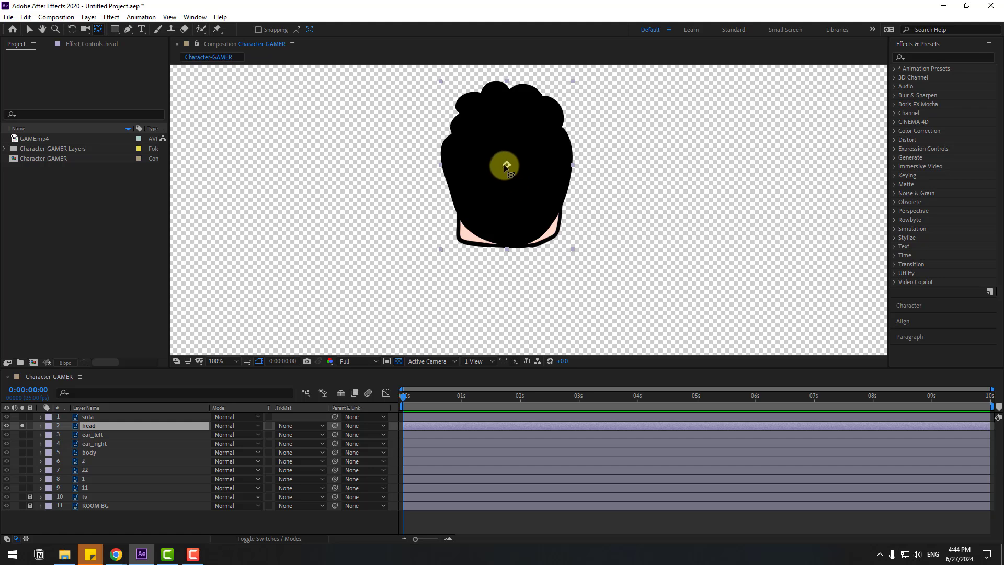
drag(507, 165, 506, 189)
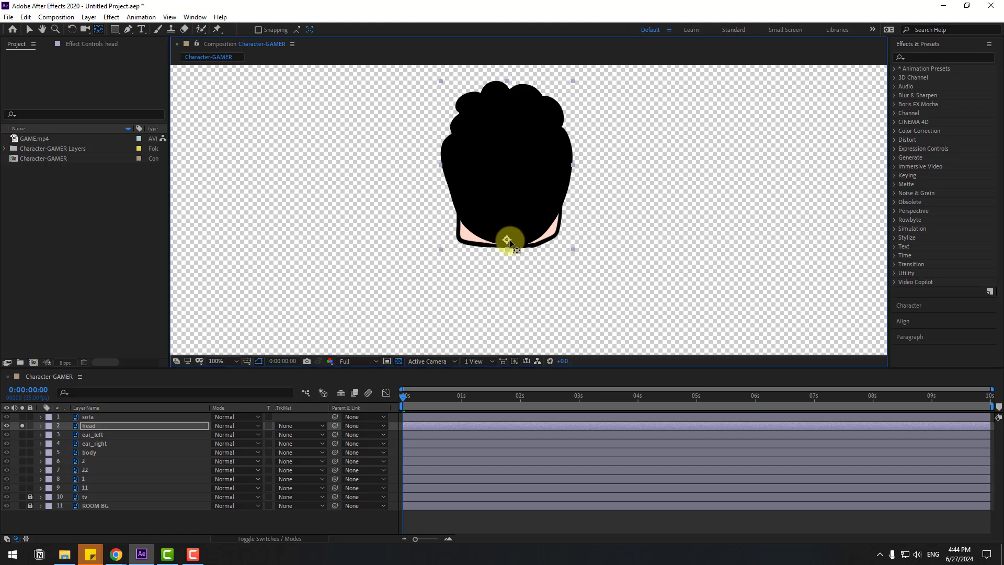
click(28, 29)
click(125, 384)
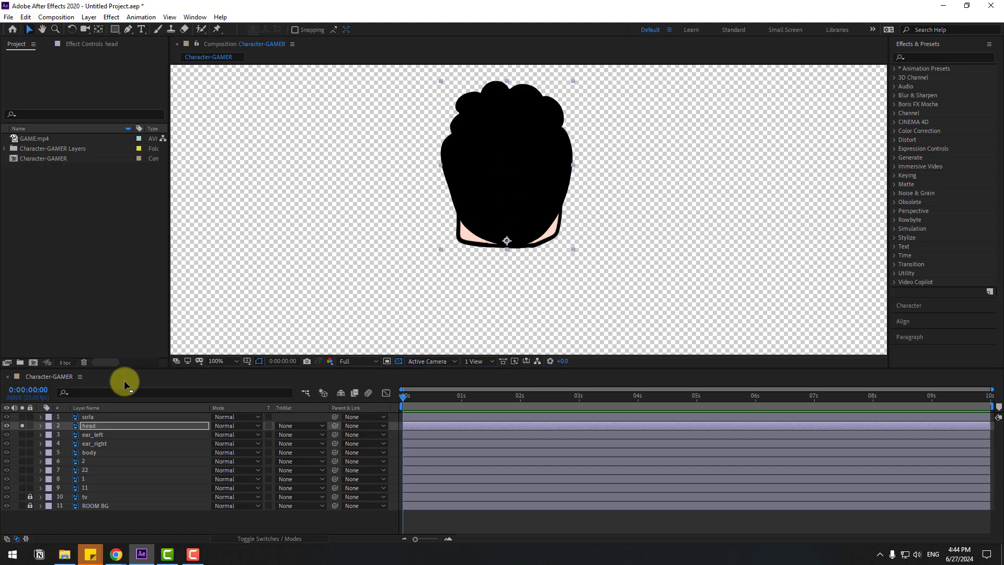
Parent ear_left and ear_right to the head layer
click(94, 436)
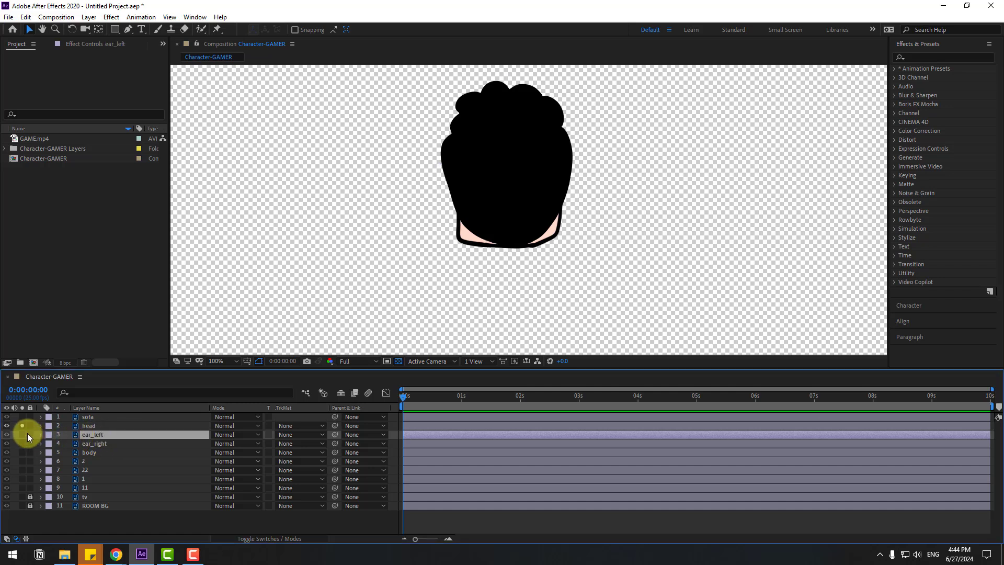
click(22, 435)
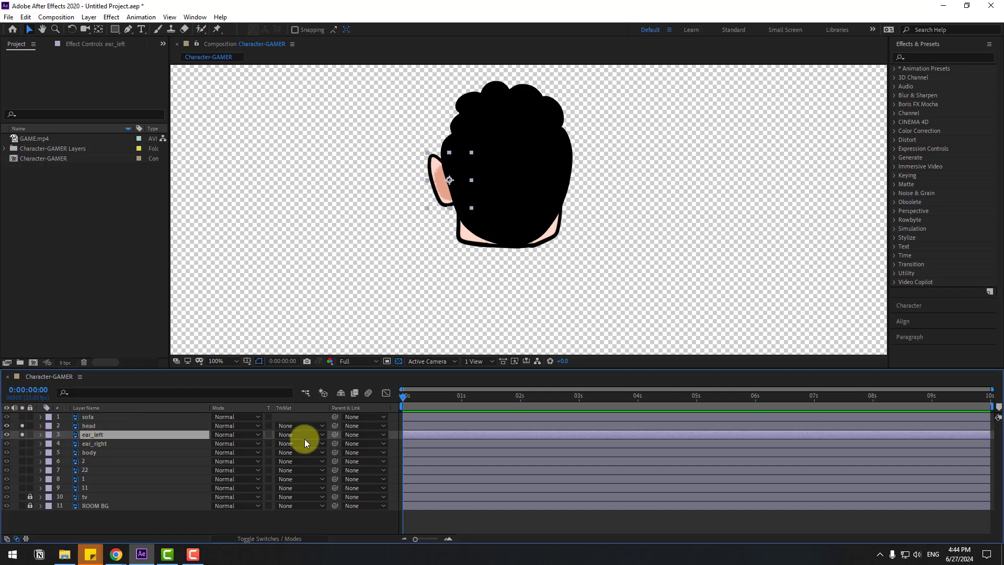
drag(331, 434, 82, 426)
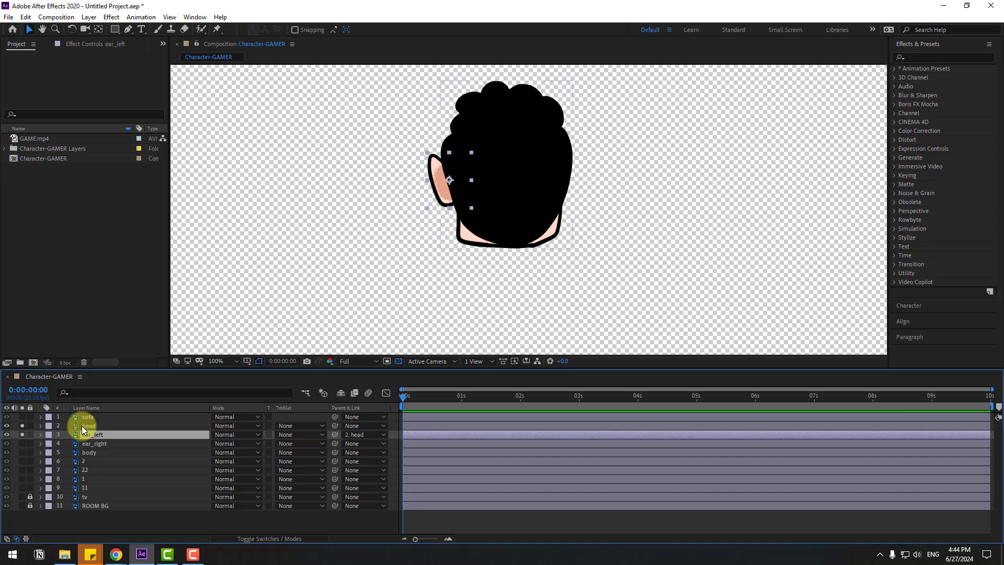
click(89, 443)
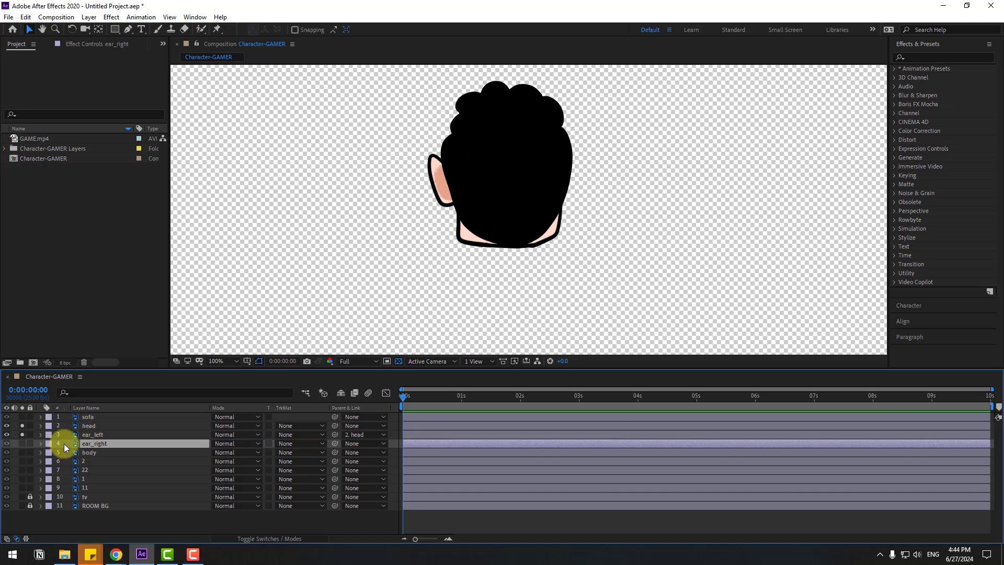
click(22, 443)
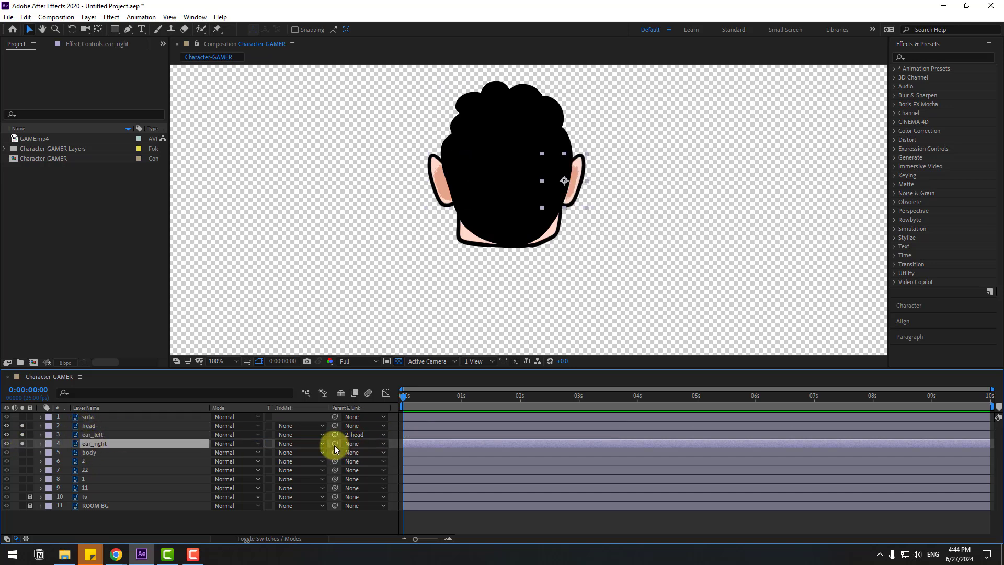
drag(334, 444, 96, 431)
Parent the head to the body layer and solo the body
click(90, 426)
drag(335, 427, 90, 454)
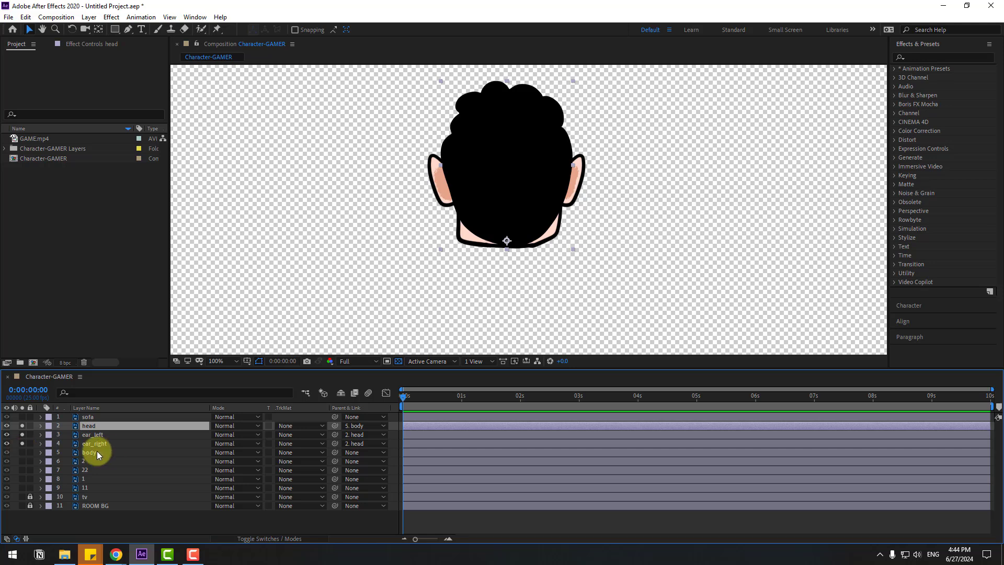
click(96, 452)
click(22, 452)
Move the body layer's anchor point down to the base of the torso
drag(432, 262, 322, 206)
click(98, 30)
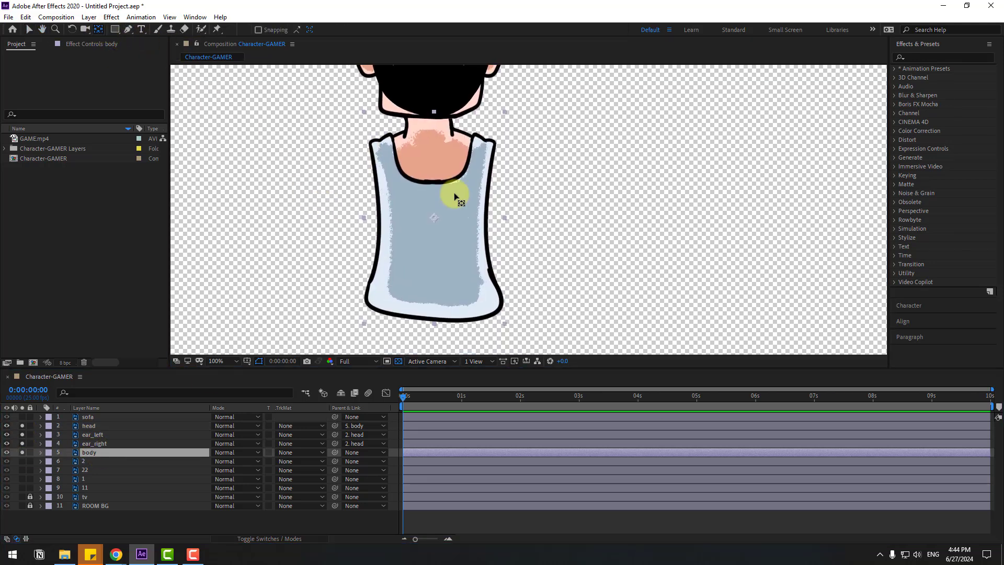
drag(435, 219, 431, 317)
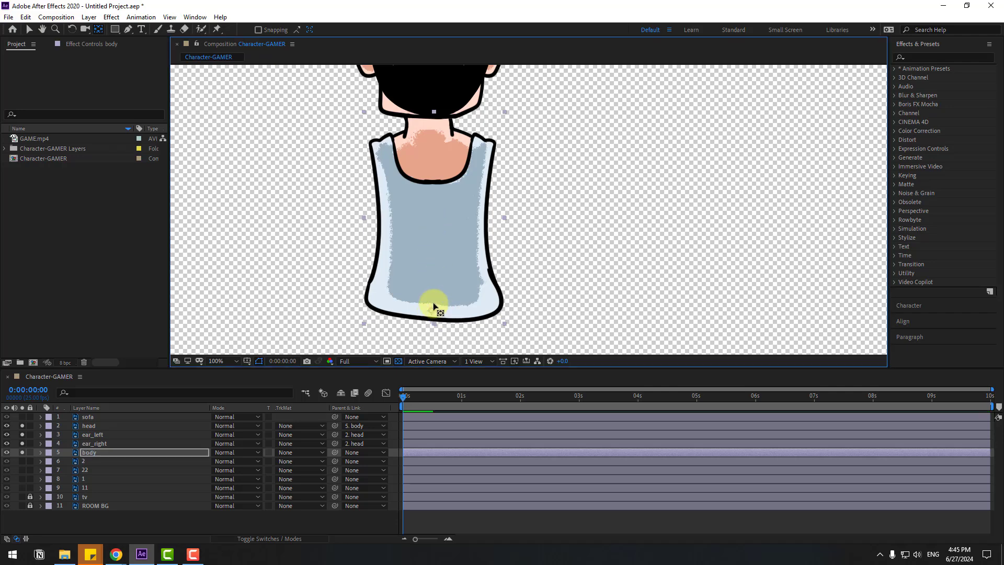
click(29, 29)
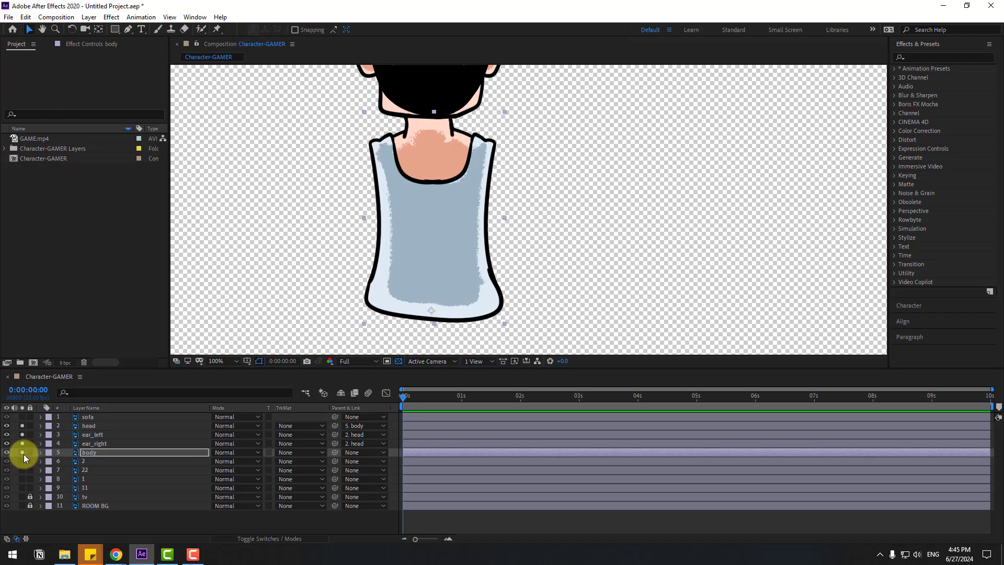
Unsolo all the character layers to show the full room scene
drag(23, 454, 23, 434)
click(21, 420)
scroll(372, 244, down, 2)
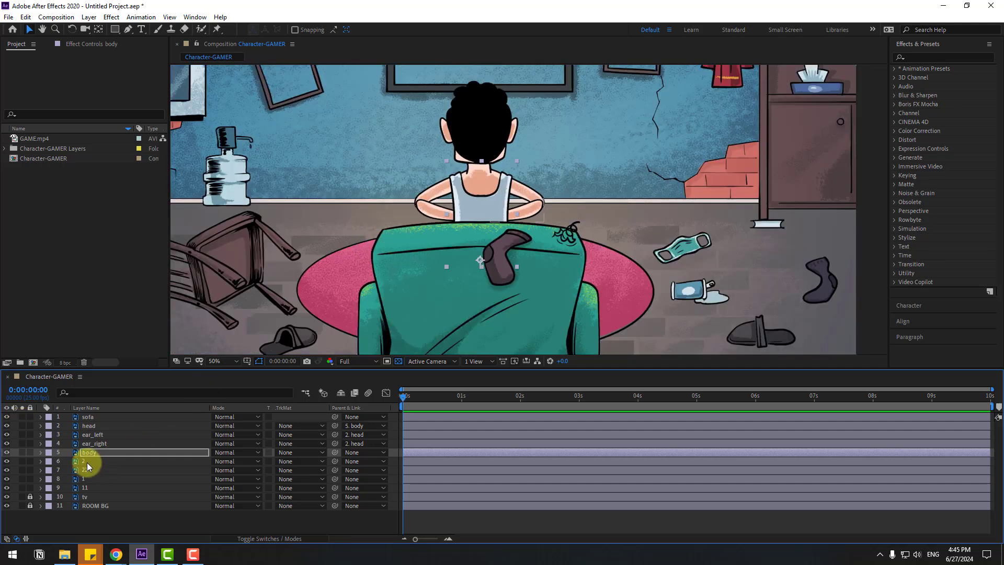
Solo arm layer 1 and move its anchor point to its left end
click(87, 478)
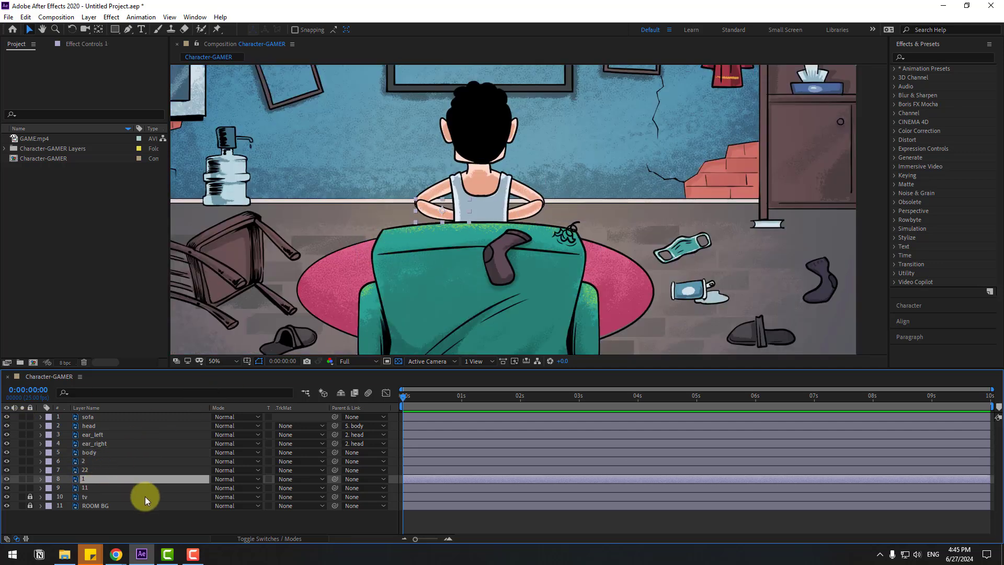
click(23, 479)
scroll(422, 190, up, 2)
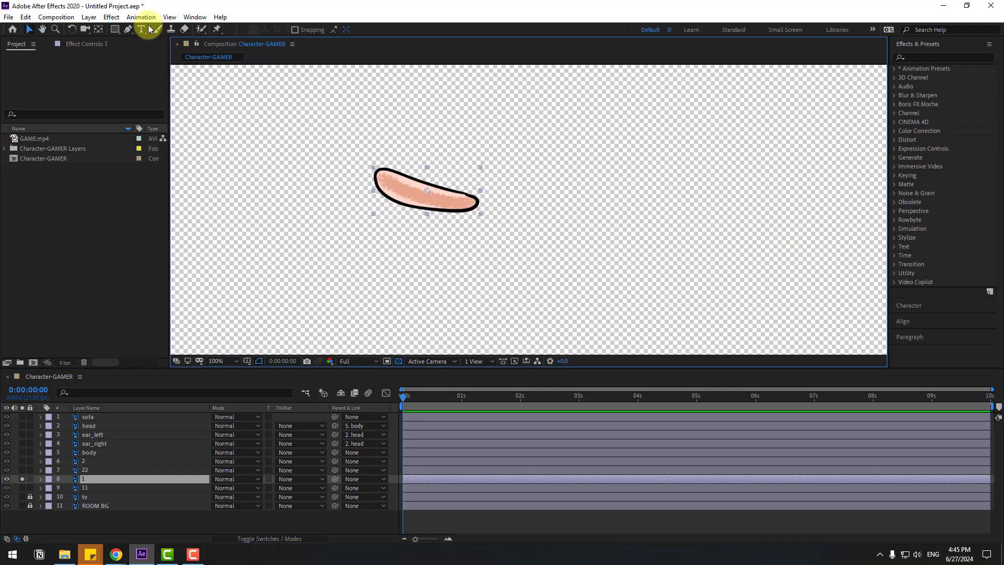
click(98, 30)
drag(426, 195, 385, 181)
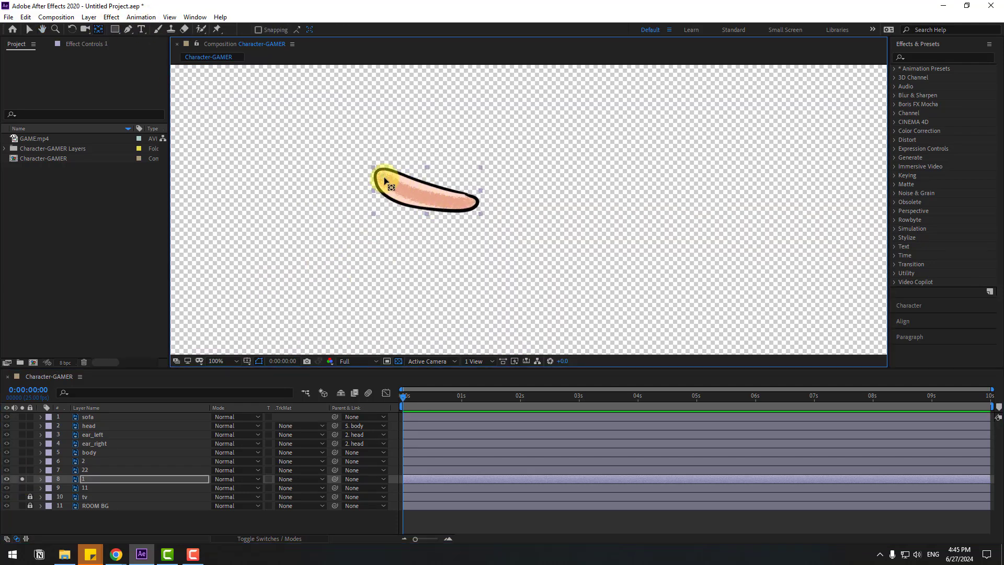
click(29, 29)
Solo arm layer 11 as well and move its anchor point to its top end
click(84, 488)
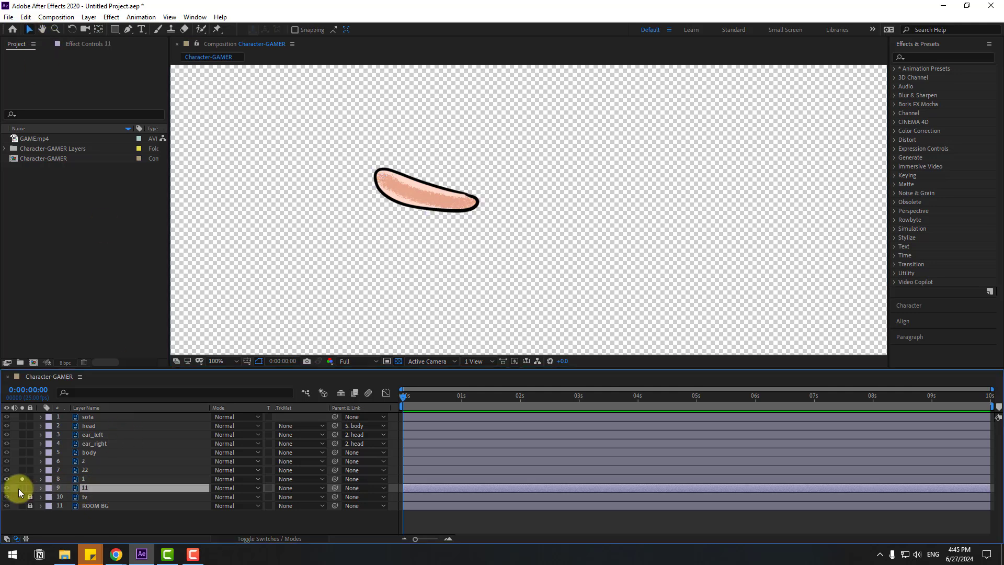
click(22, 489)
click(98, 30)
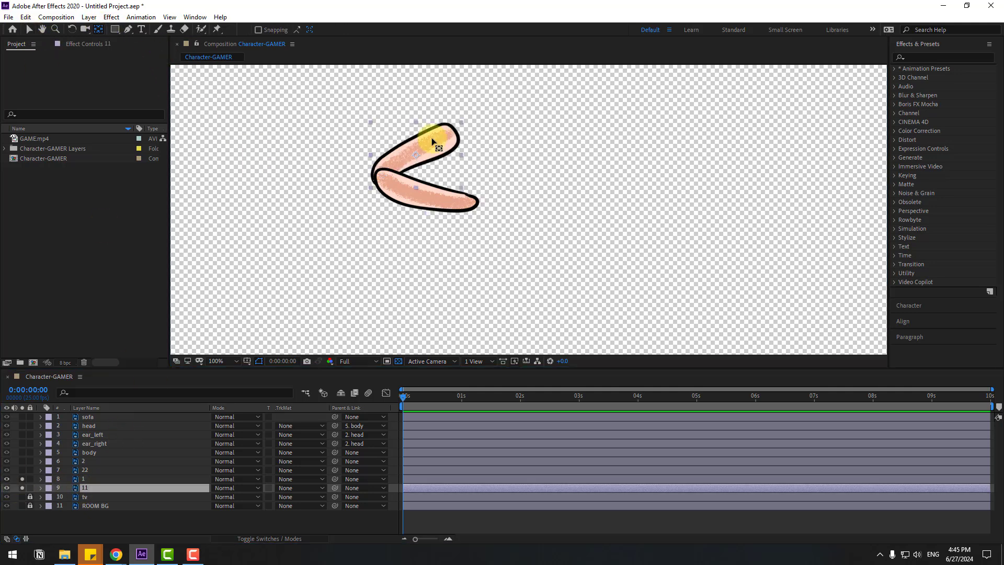
drag(432, 140, 453, 137)
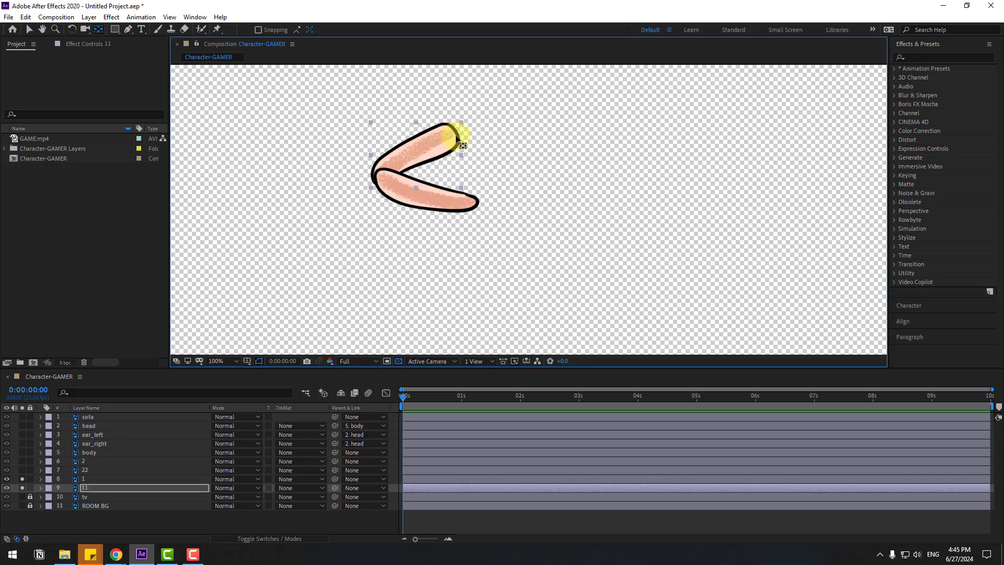
click(32, 30)
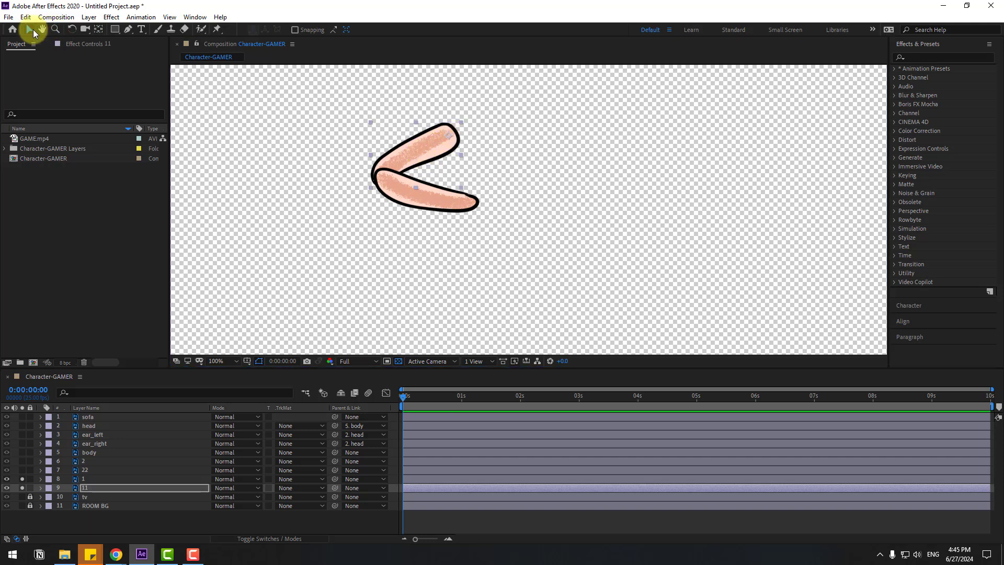
Parent arm layer 1 to layer 11, and layer 11 to body
click(94, 480)
drag(336, 479, 87, 491)
click(87, 491)
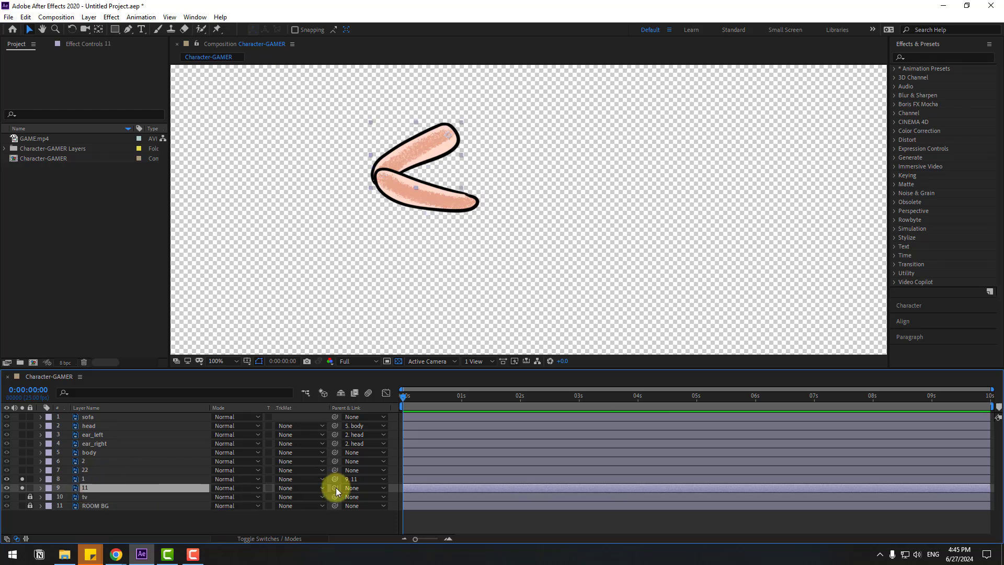
drag(335, 487, 100, 457)
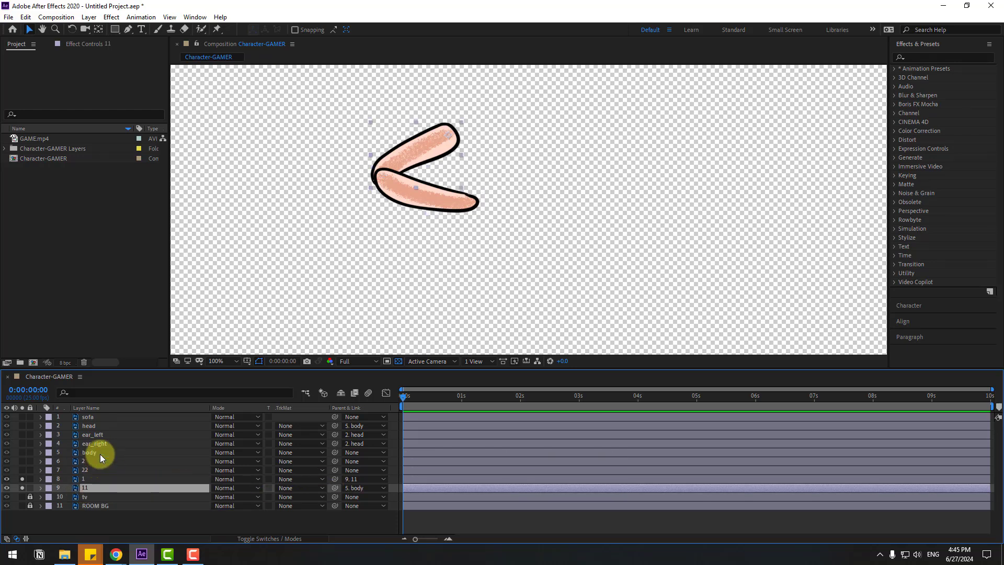
Unsolo the scene and solo only arm layer 2
click(22, 477)
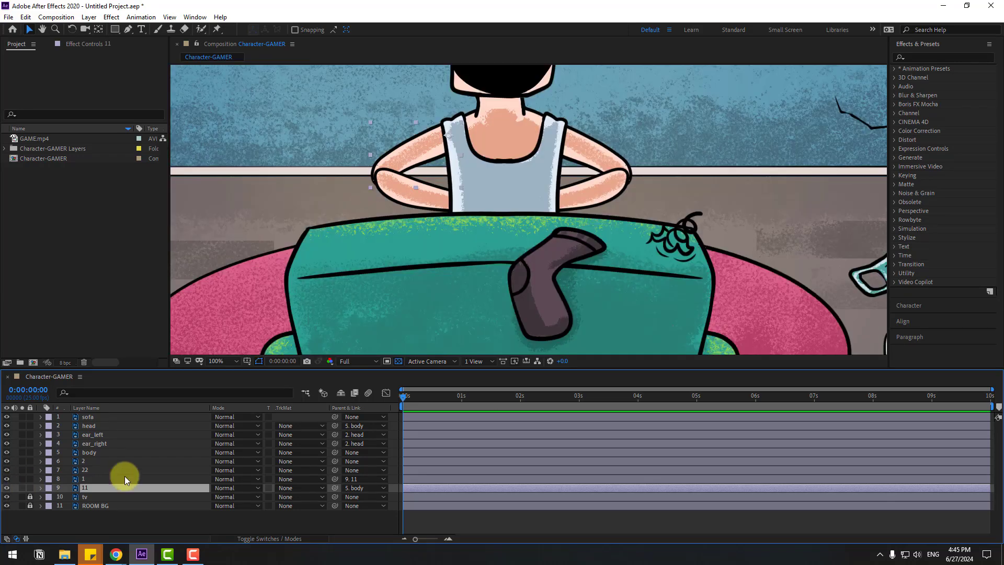
click(83, 461)
click(22, 461)
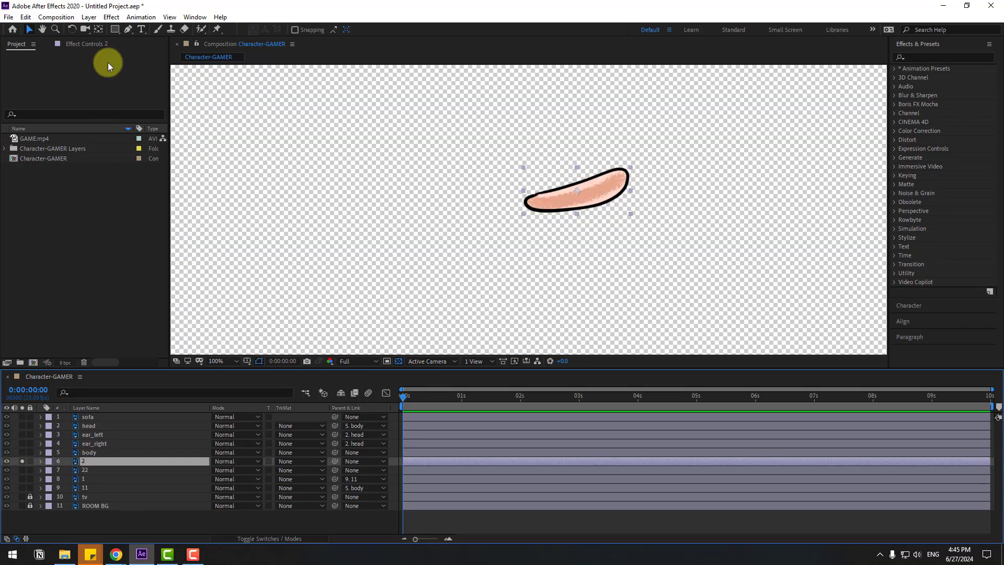
Move the pivots of arm layers 2 and 22 to their upper ends
click(99, 29)
drag(581, 192, 623, 174)
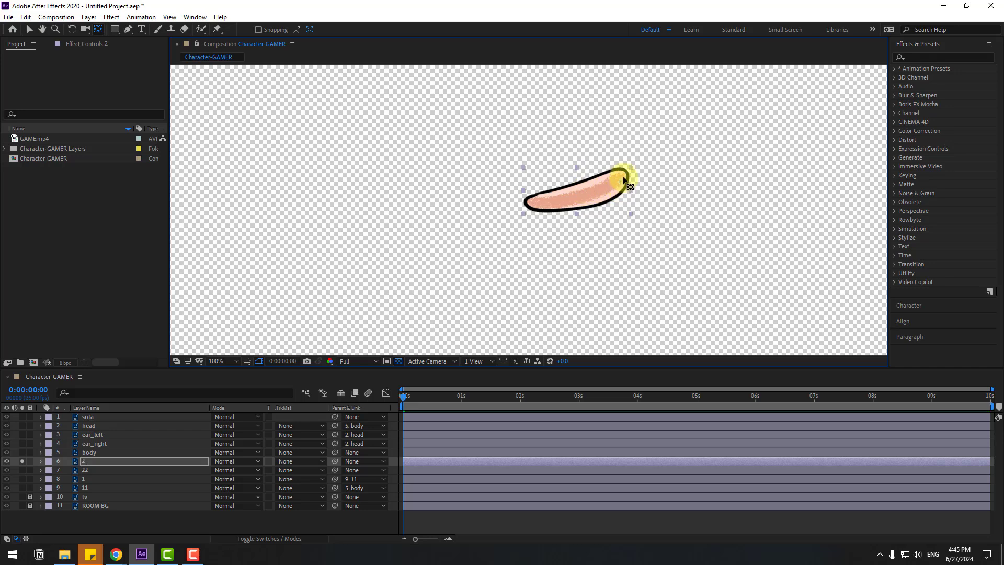
click(29, 30)
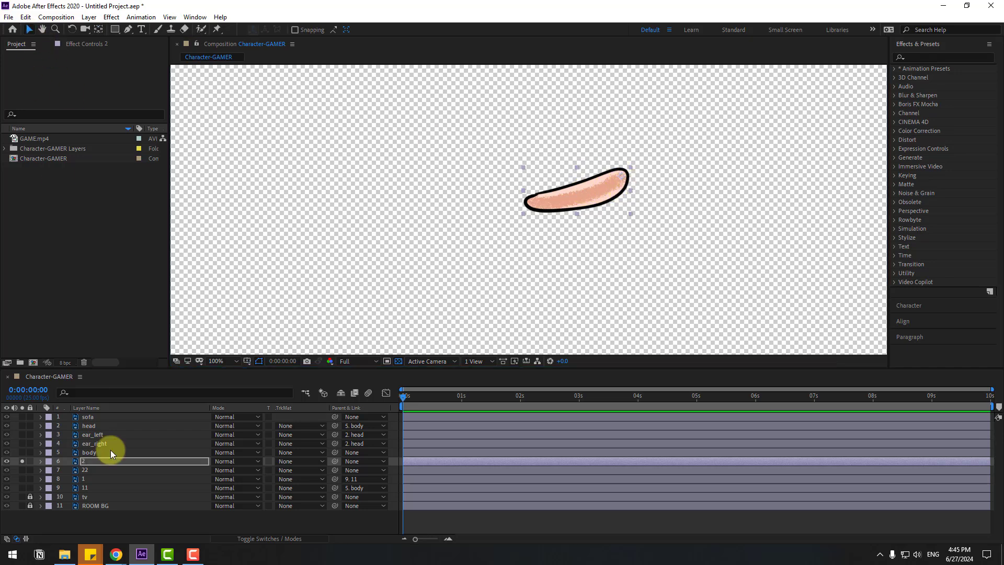
click(77, 472)
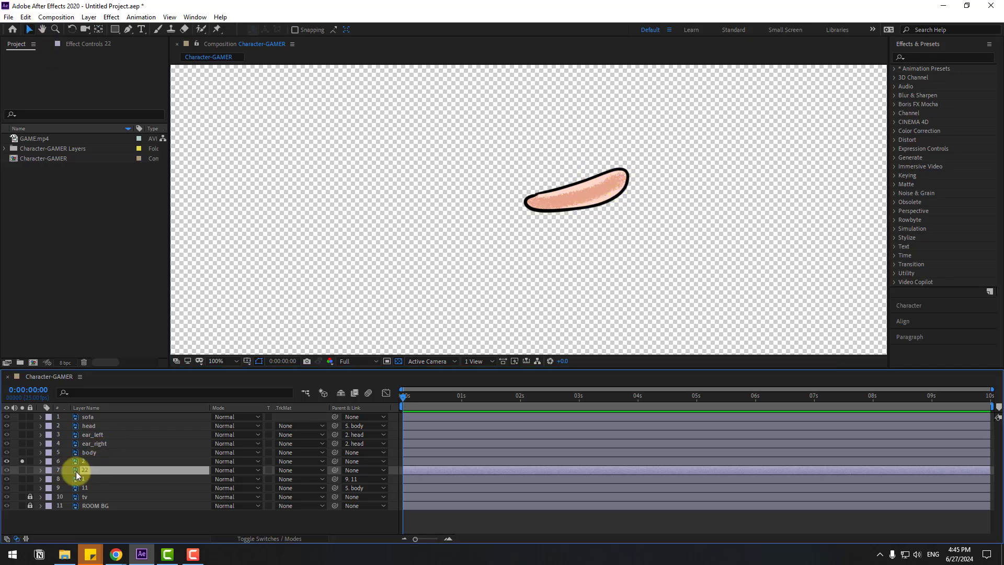
click(21, 470)
click(97, 31)
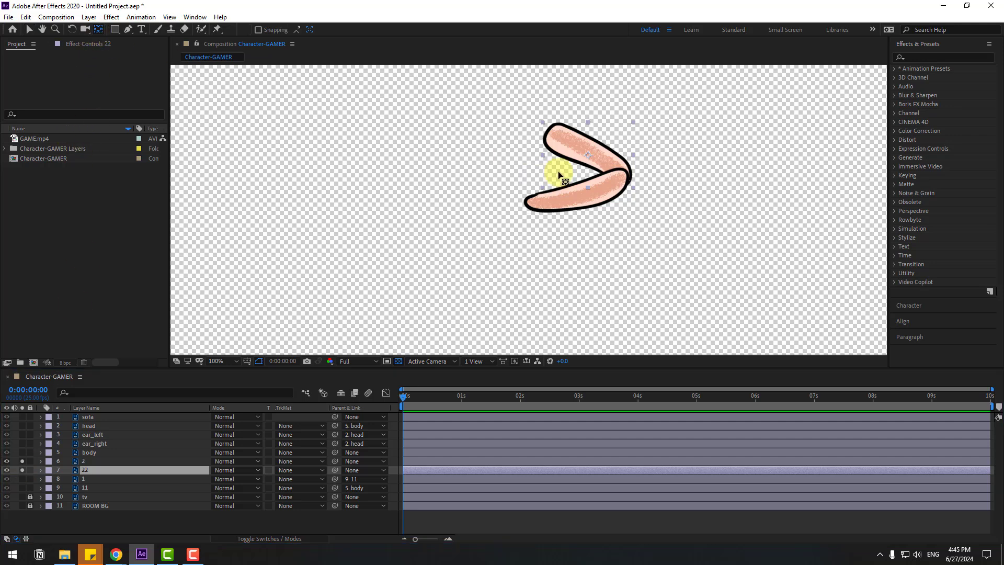
drag(589, 156, 558, 138)
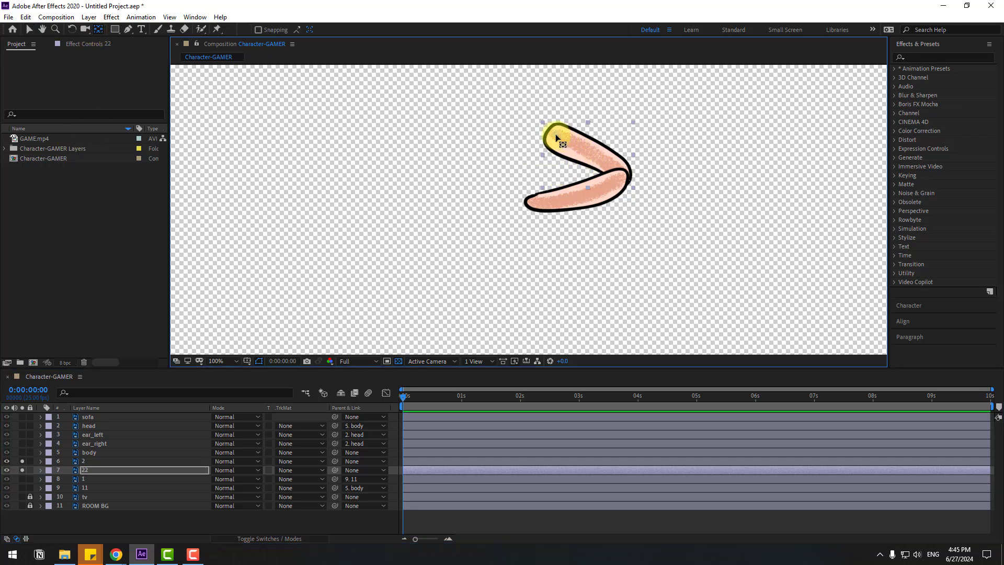
click(29, 30)
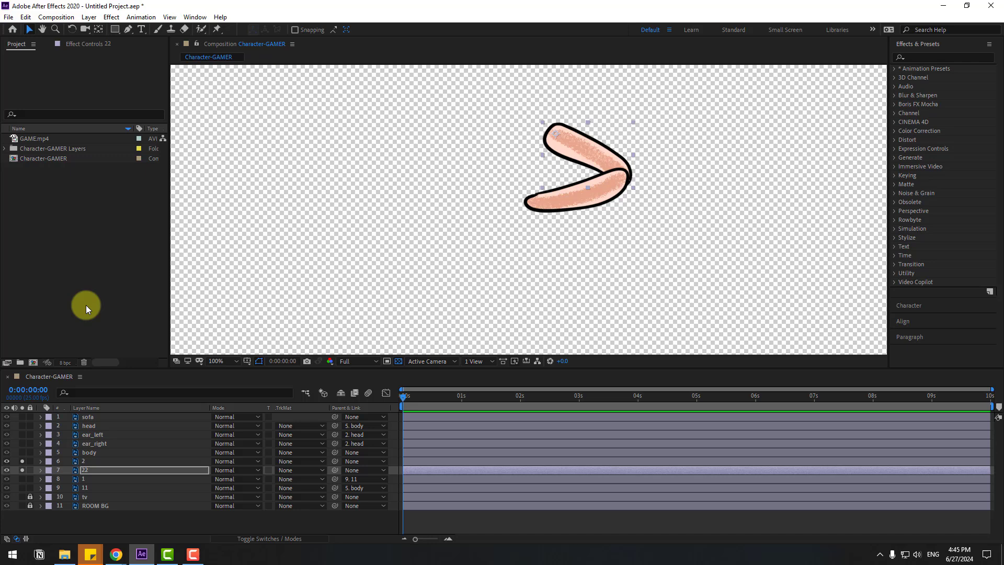
Unsolo both arms, parent layer 2 to 22 and 22 to body, then zoom out
click(22, 461)
click(21, 470)
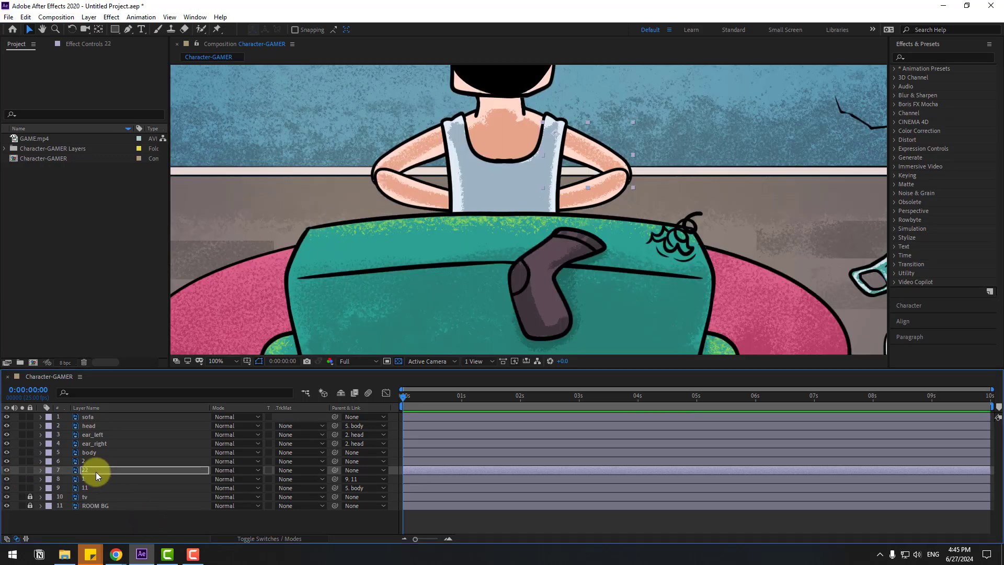
click(83, 463)
drag(335, 461, 86, 466)
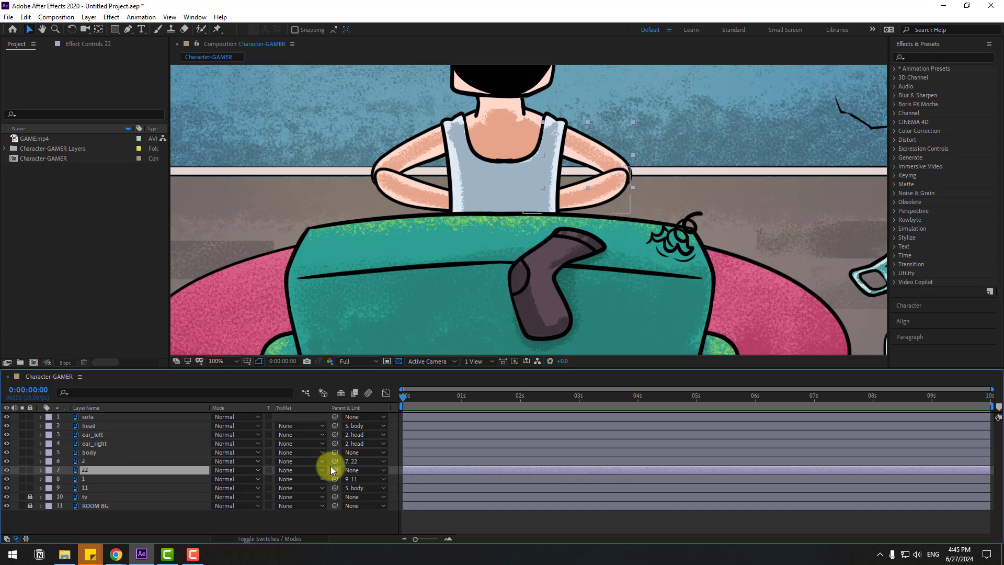
drag(332, 469, 90, 453)
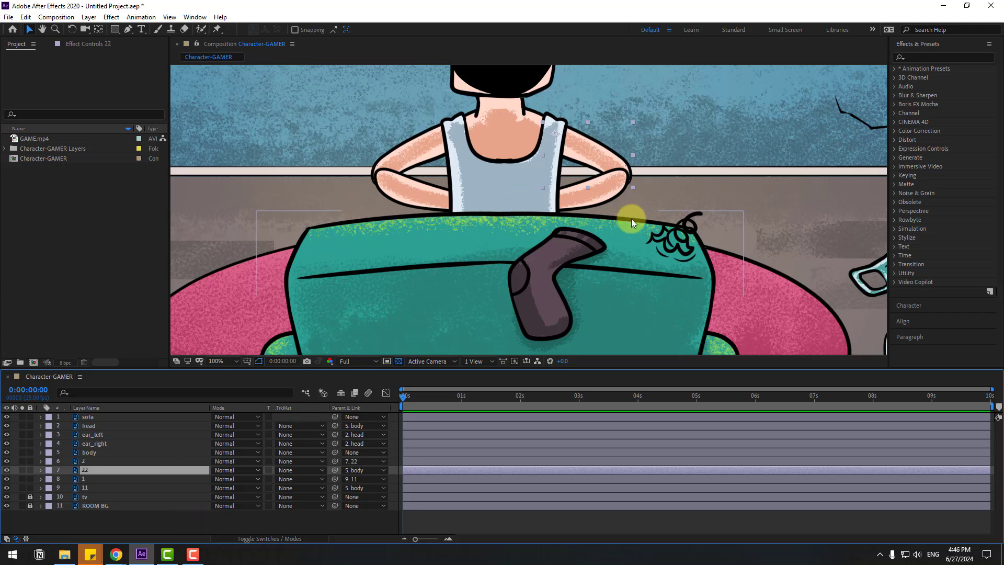
key(comma)
key(comma)
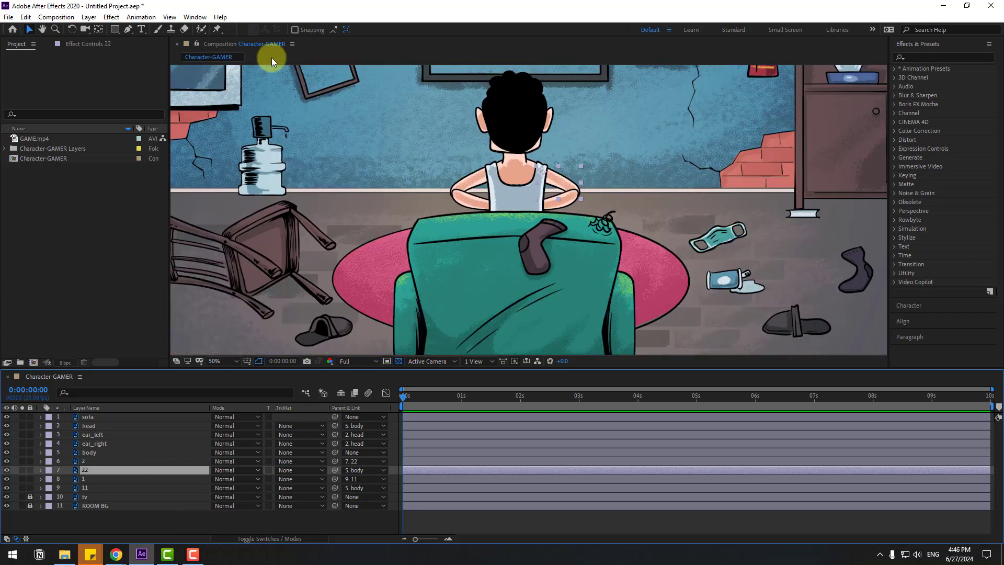
click(203, 19)
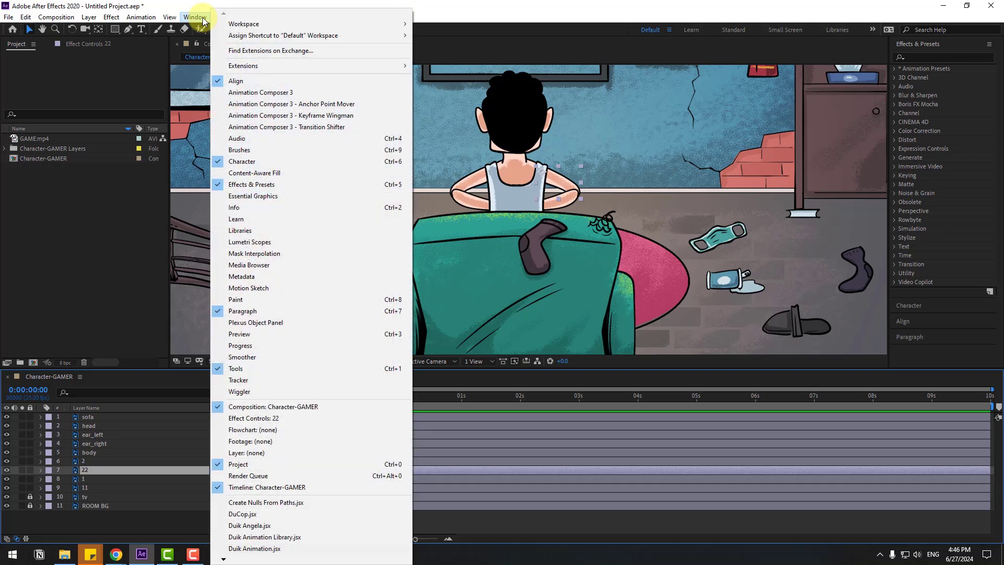
Auto-rig arm layers 2 and 22 with Duik Angela's Links & constraints, choosing Ignore
click(256, 525)
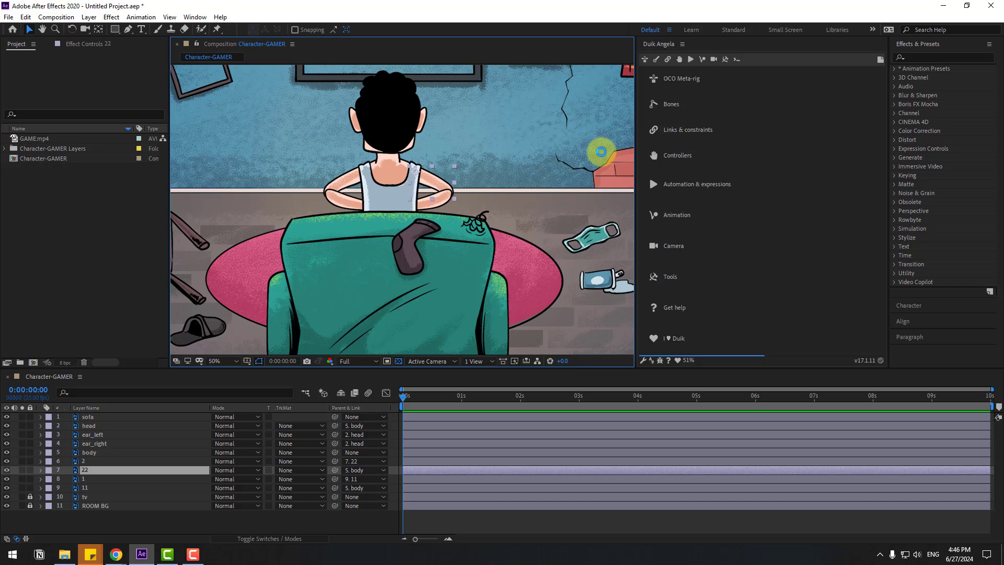
click(112, 514)
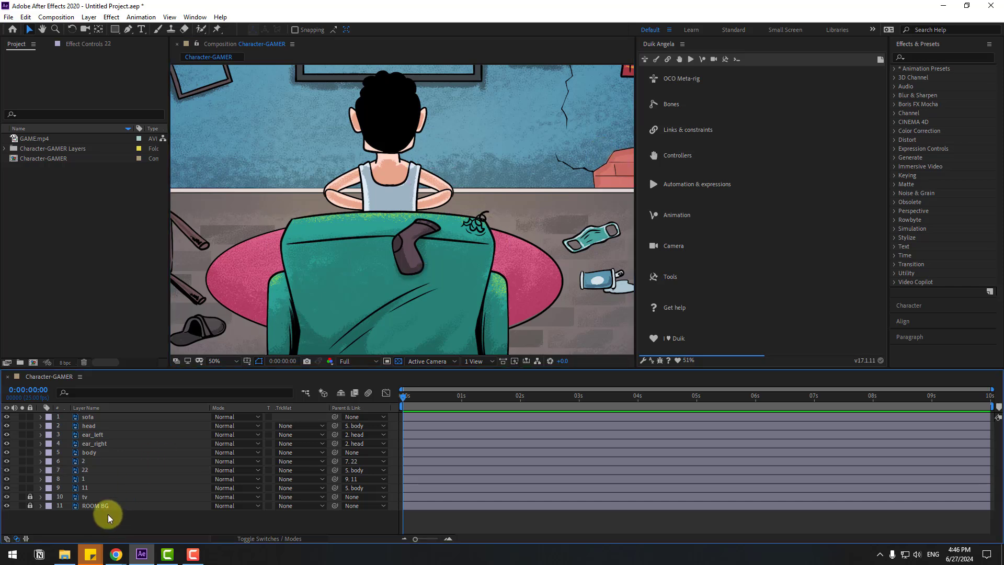
click(87, 463)
ctrl+click(90, 469)
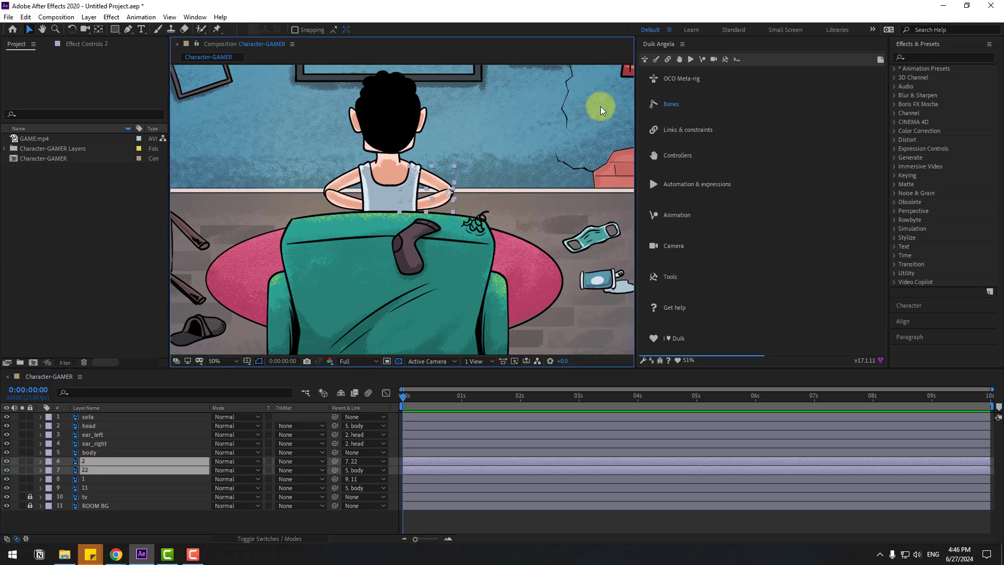
click(665, 61)
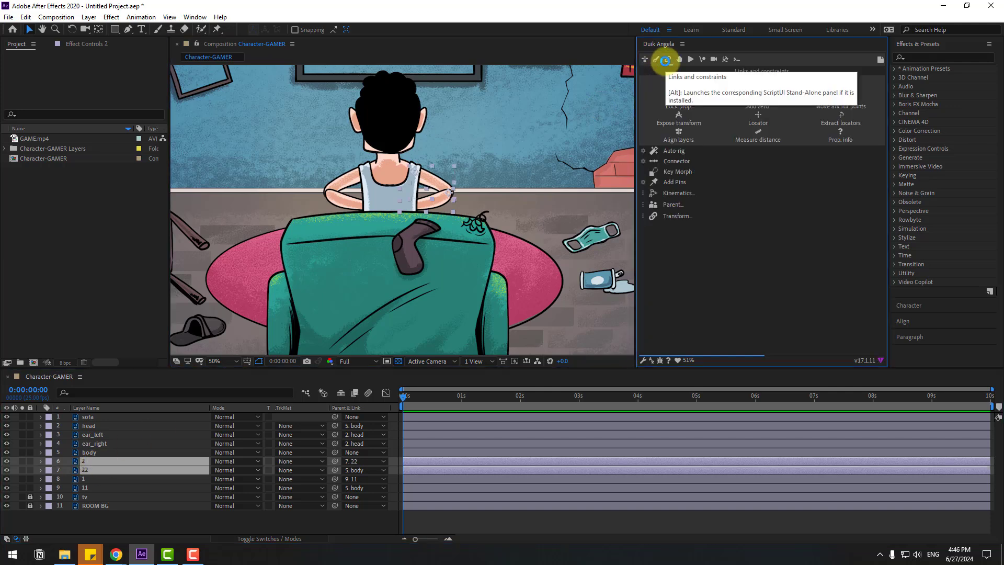
click(678, 156)
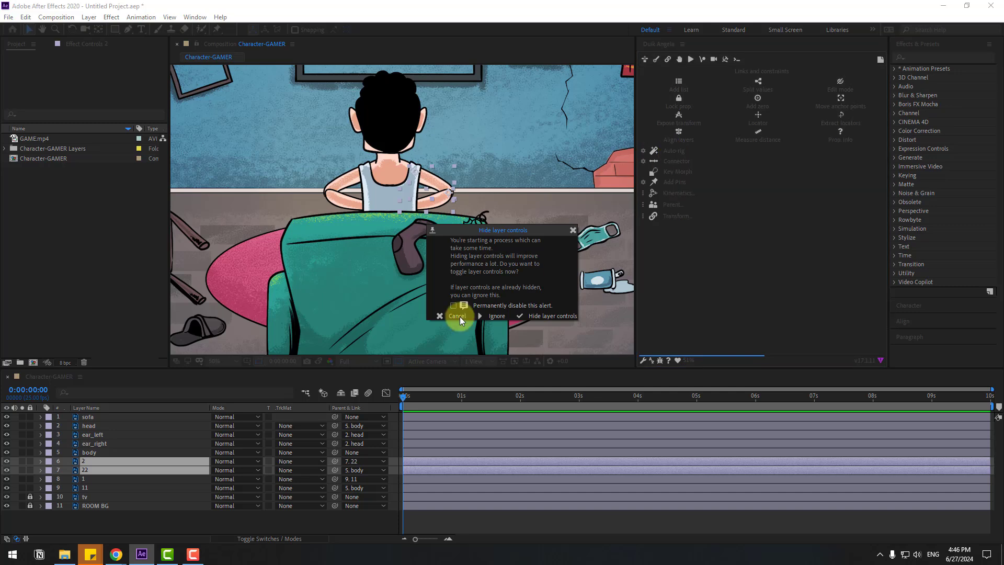
click(495, 316)
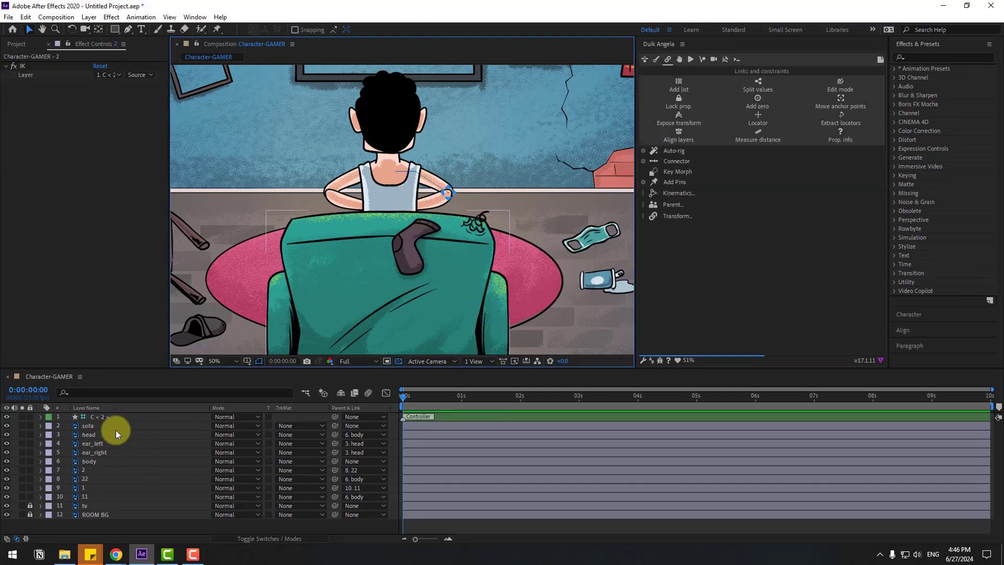
Rename the new right-arm controller layer to HAND_RIGHT
click(103, 419)
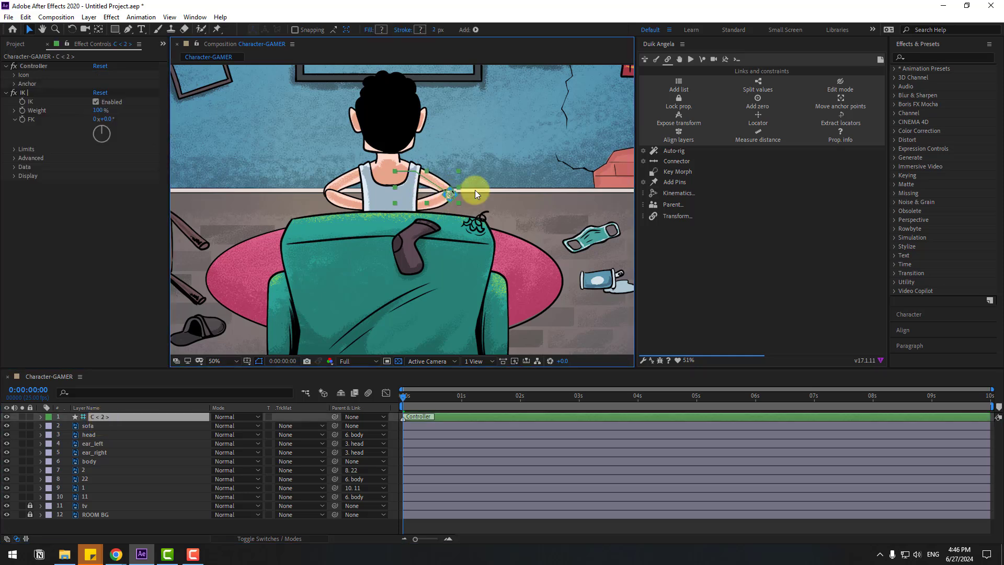
key(Return)
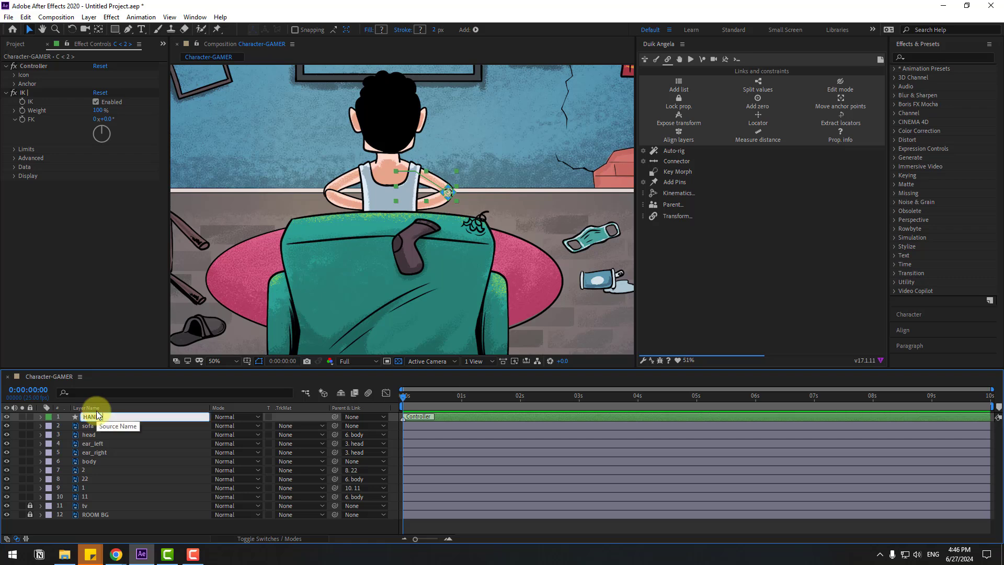
text(HAND_RIGHT)
key(Return)
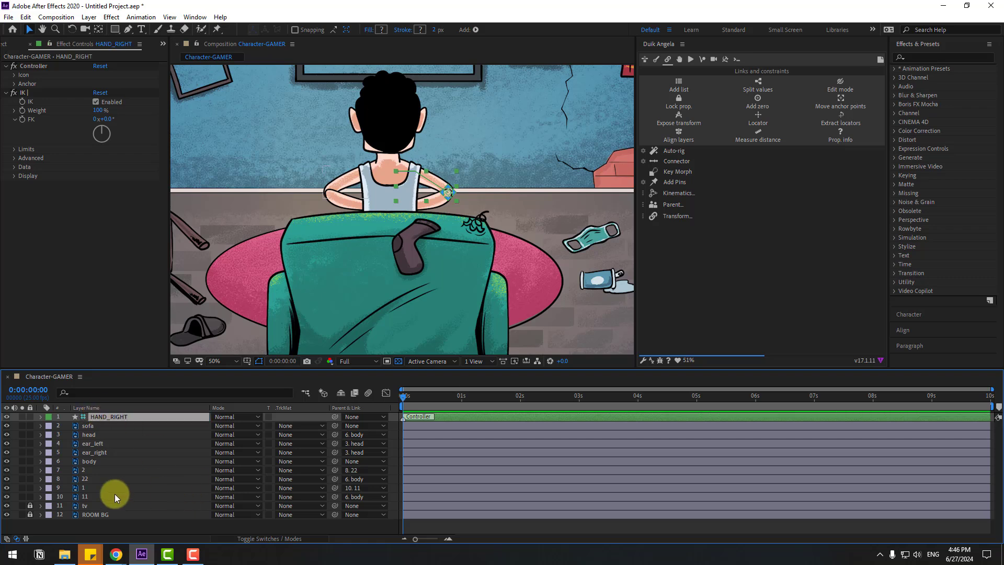
click(85, 488)
Auto-rig arm layers 1 and 11 with Duik, choosing Ignore
ctrl+click(87, 498)
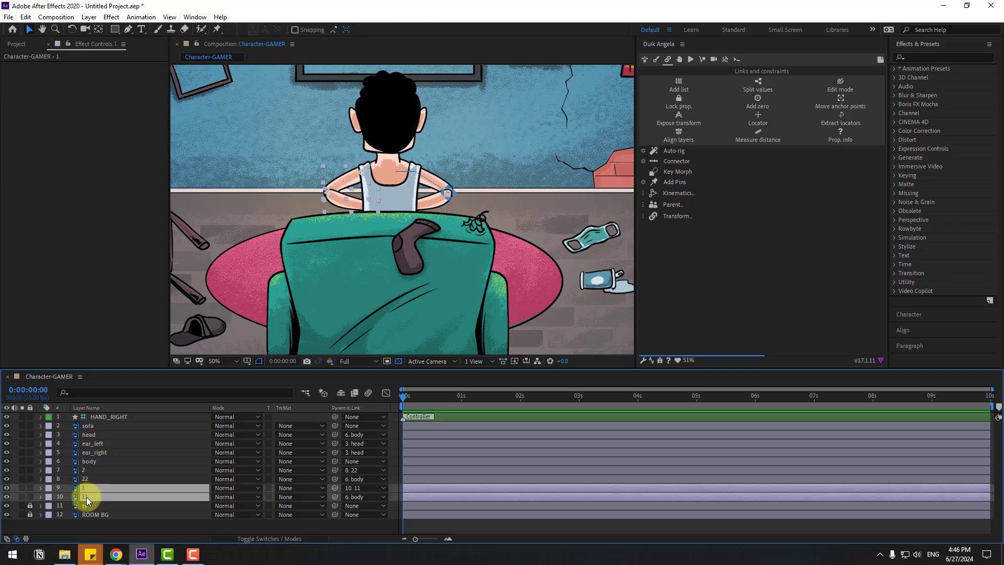
shift+click(675, 155)
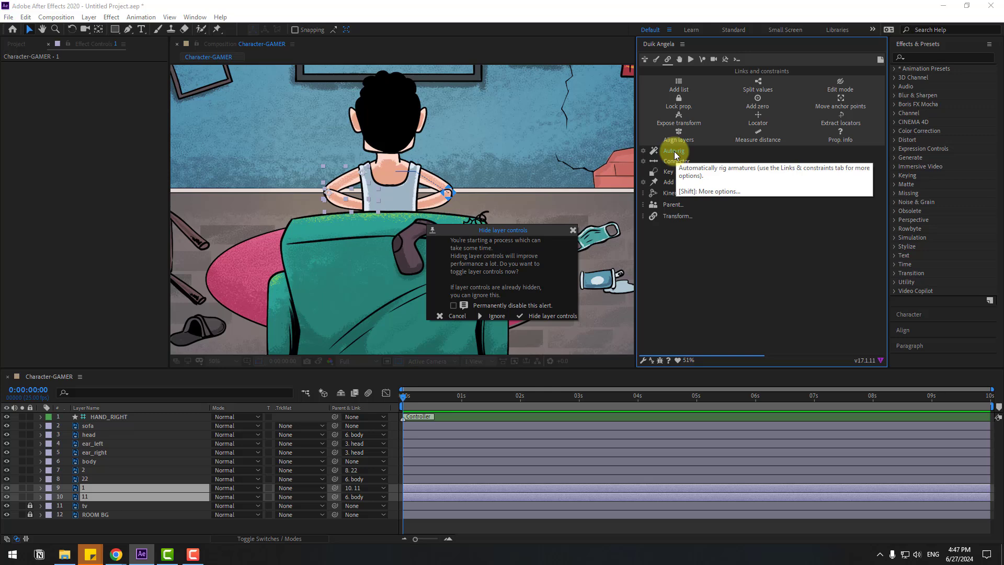
click(498, 315)
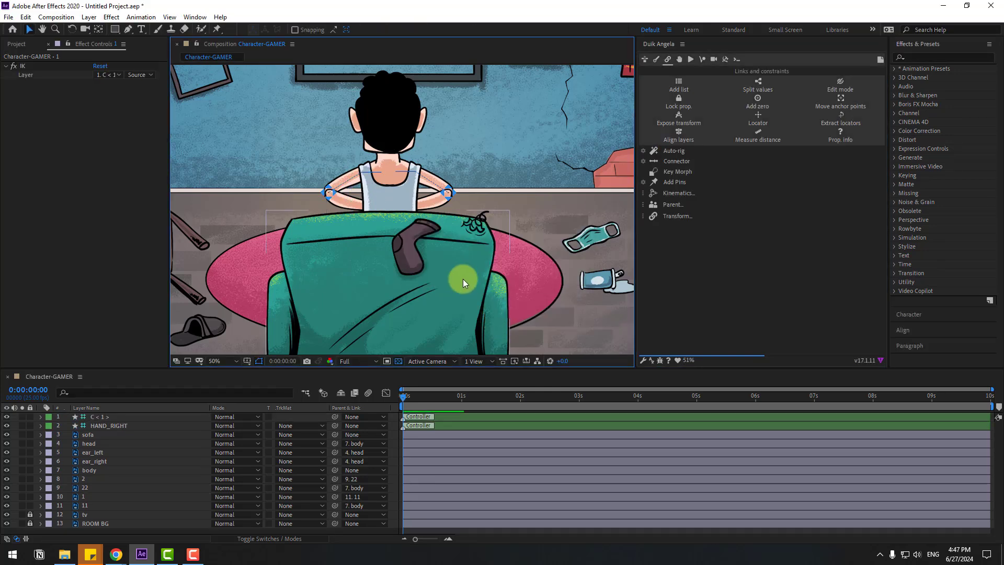
Enlarge the left-arm controller icon and the HAND_RIGHT icon to 240%
click(106, 418)
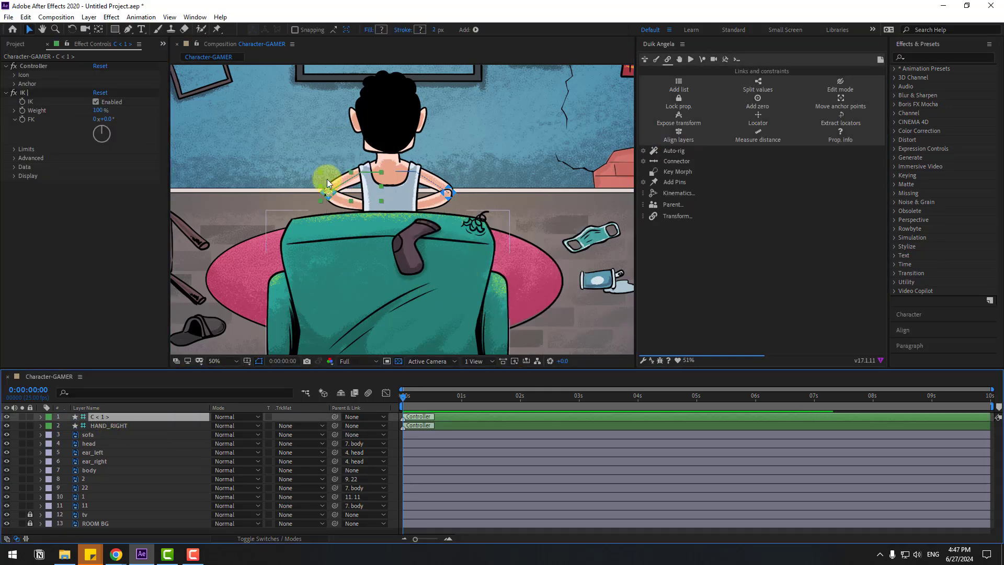
click(15, 75)
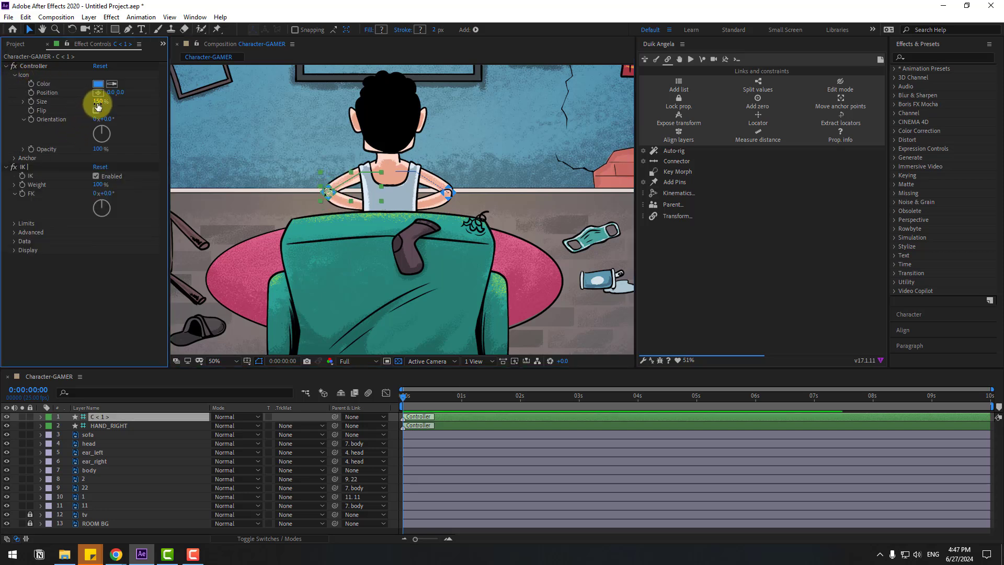
drag(98, 107, 121, 100)
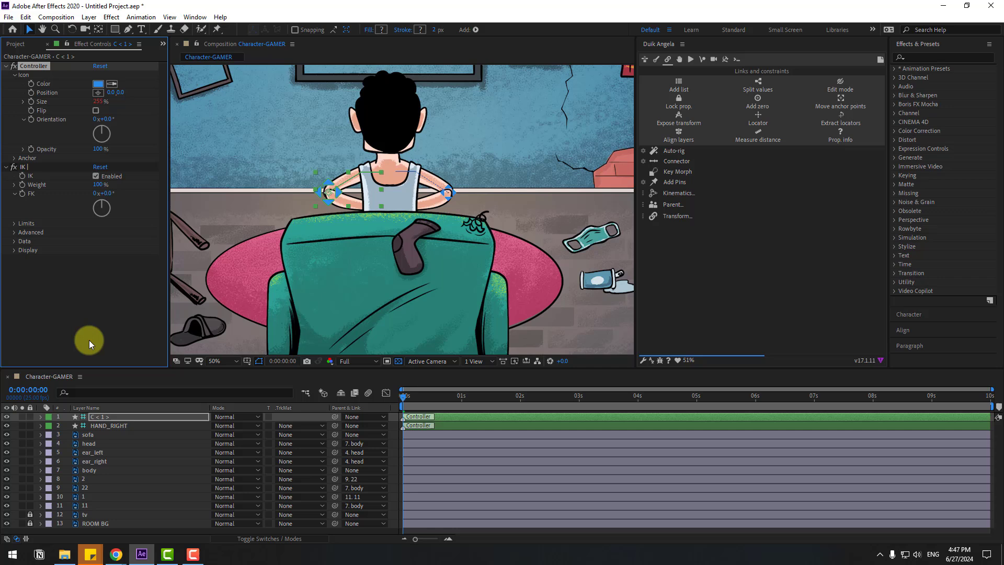
click(107, 426)
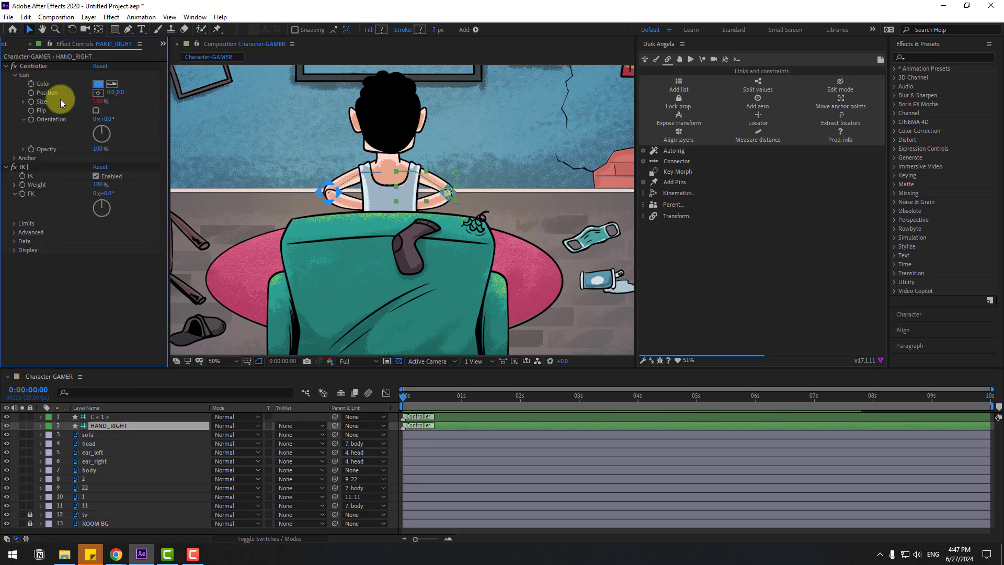
drag(99, 106, 105, 101)
Rename the left-arm controller to HAND-LEFT and close the Duik Angela panel
click(98, 418)
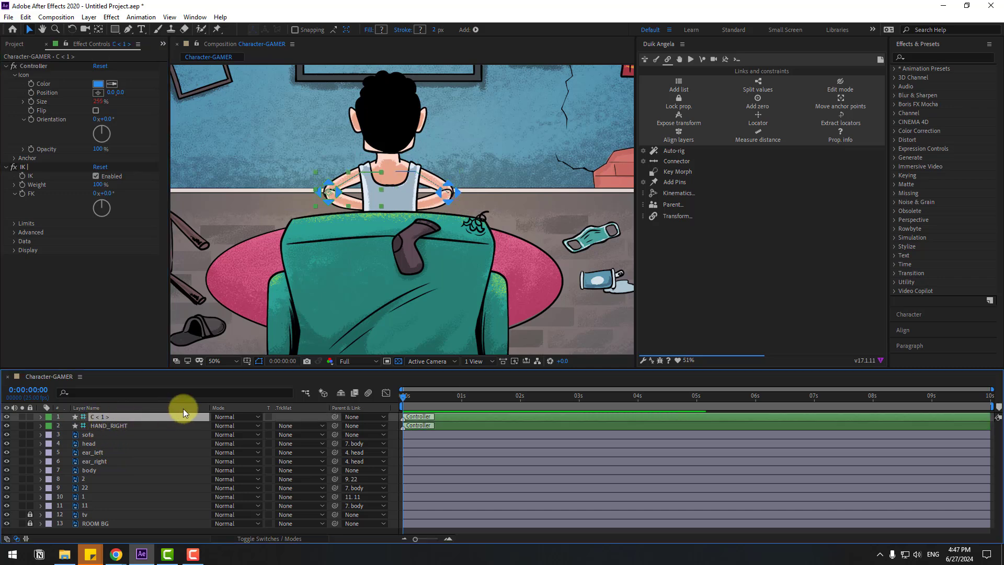
key(Return)
text(HAND-LEF)
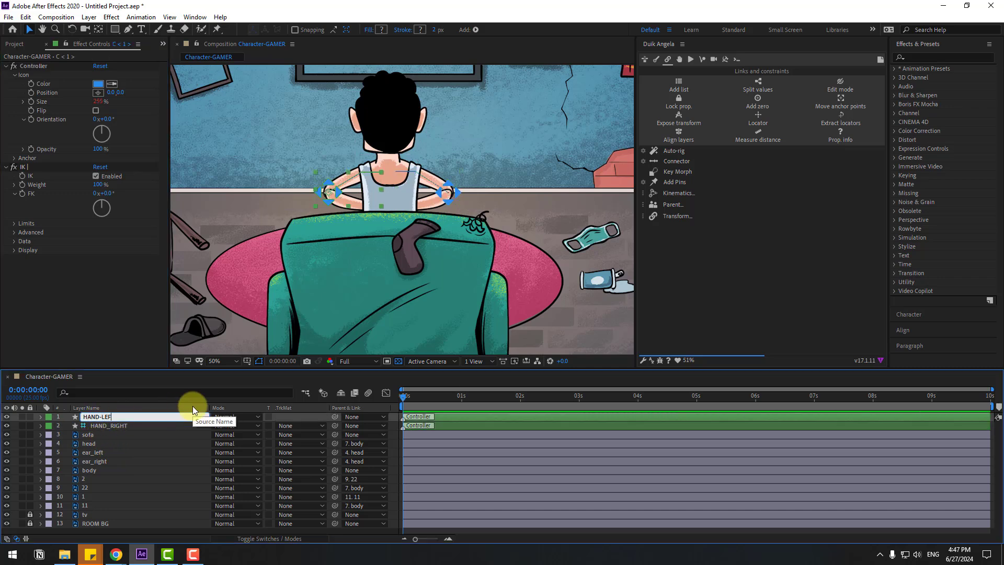
text(T)
key(Return)
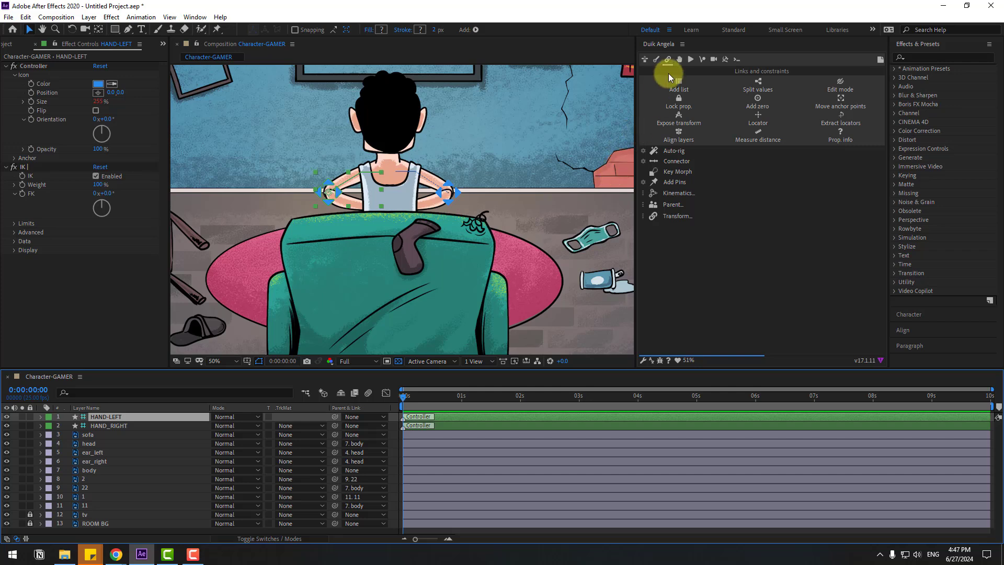
click(682, 44)
click(692, 46)
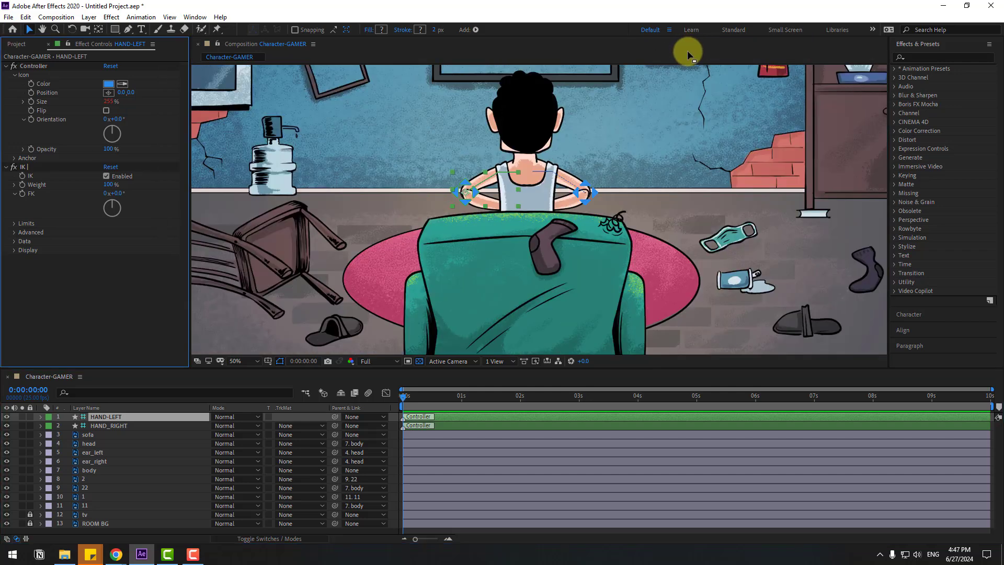
Zoom the view to 25% and set a starting body Rotation keyframe at 0 s
key(comma)
key(comma)
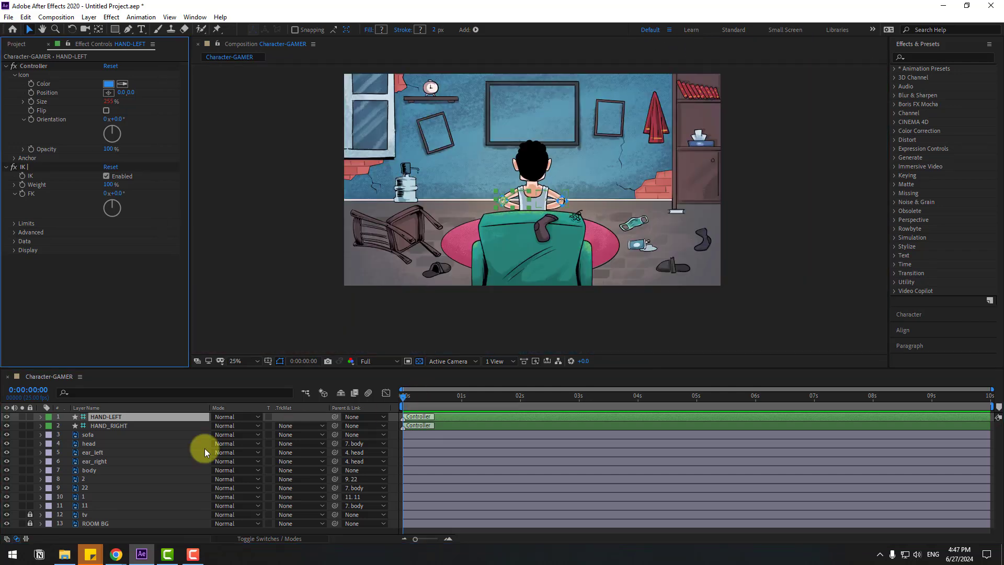
click(92, 471)
key(r)
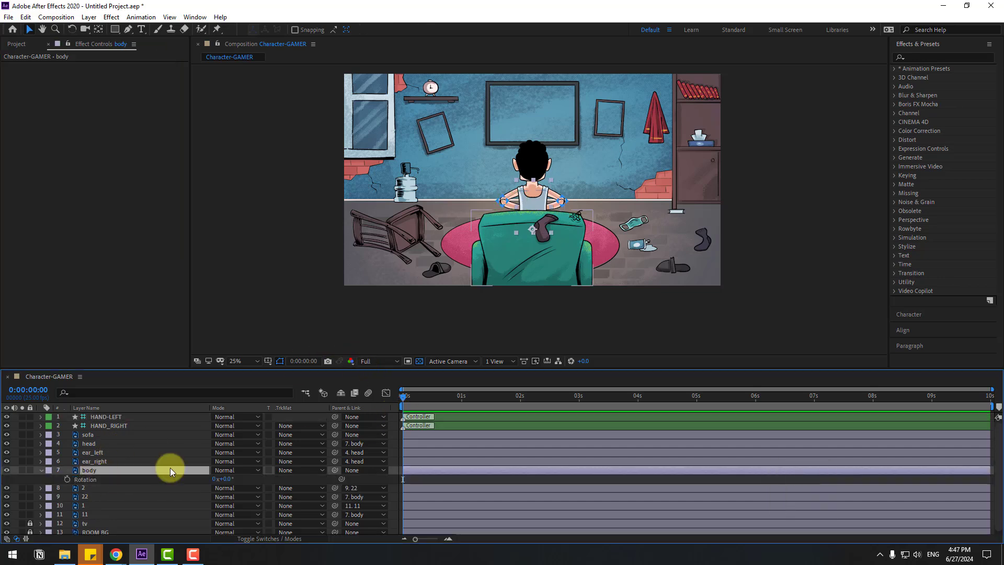
click(67, 479)
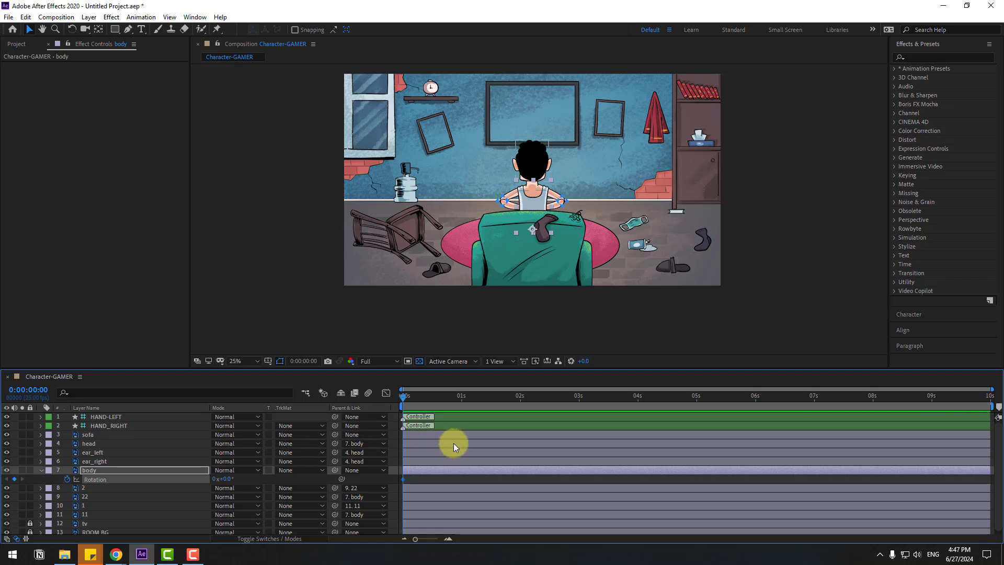
Add a 6° body rotation keyframe at 0:00:00:10
key(shift+Page_Down)
click(307, 361)
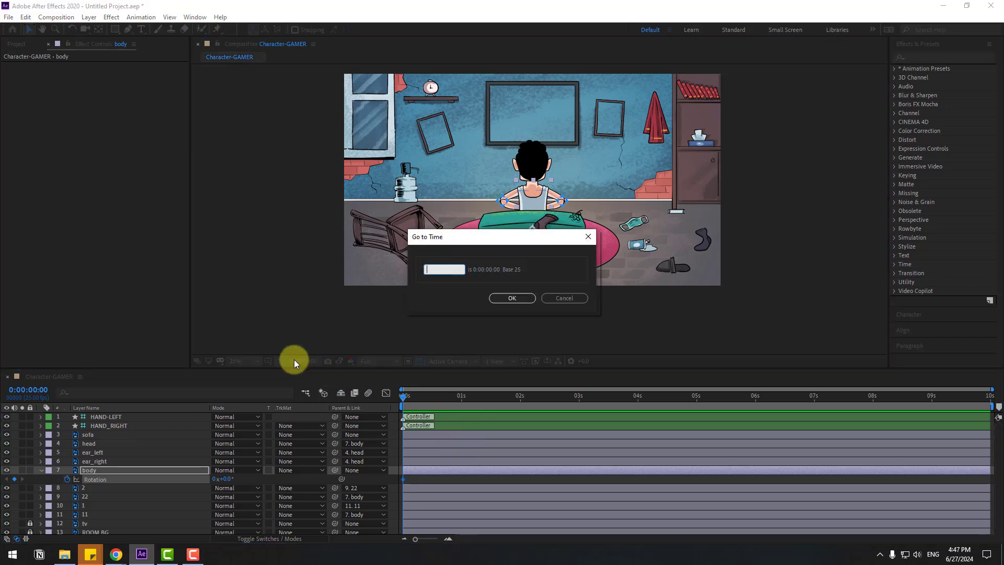
click(513, 298)
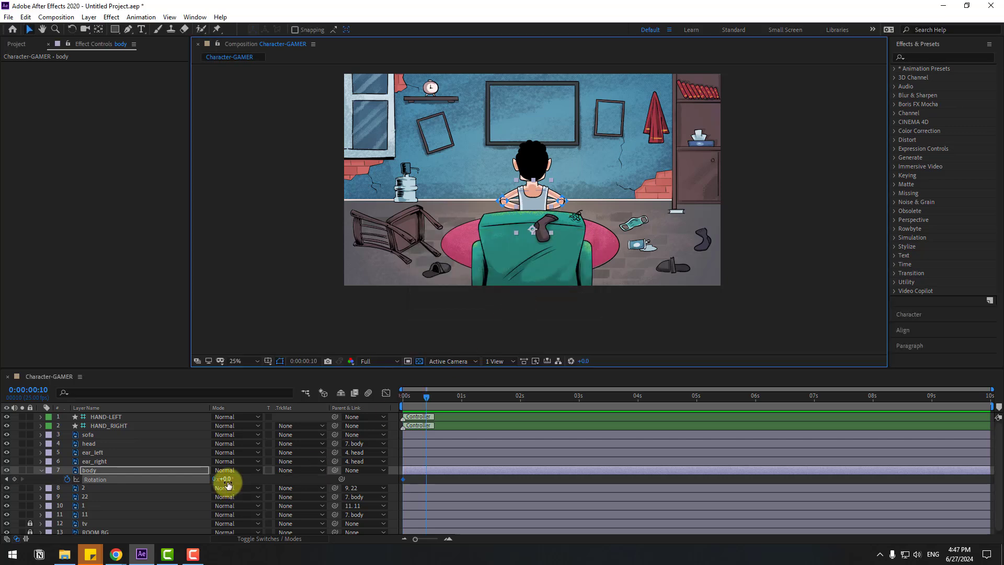
click(230, 477)
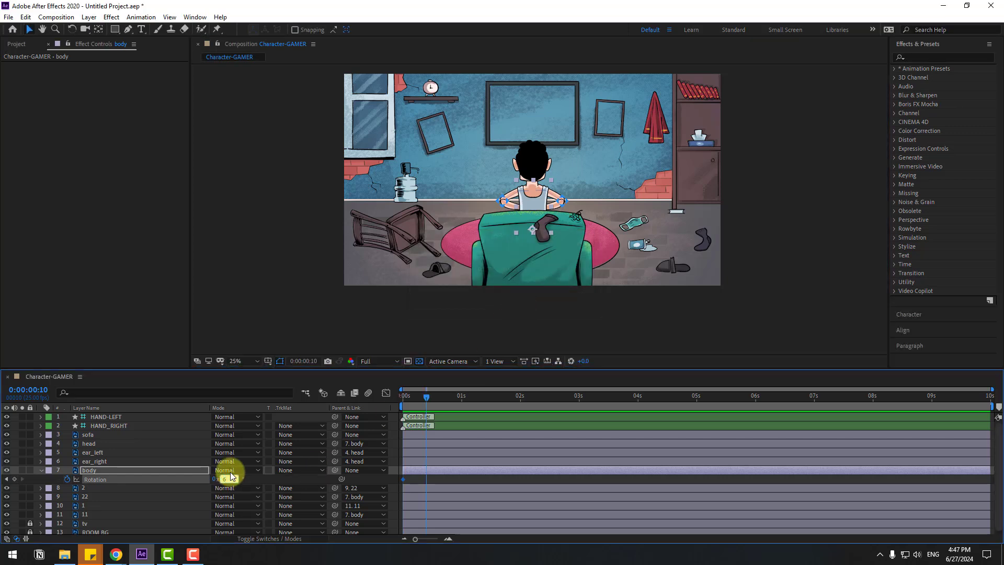
text(6)
key(Return)
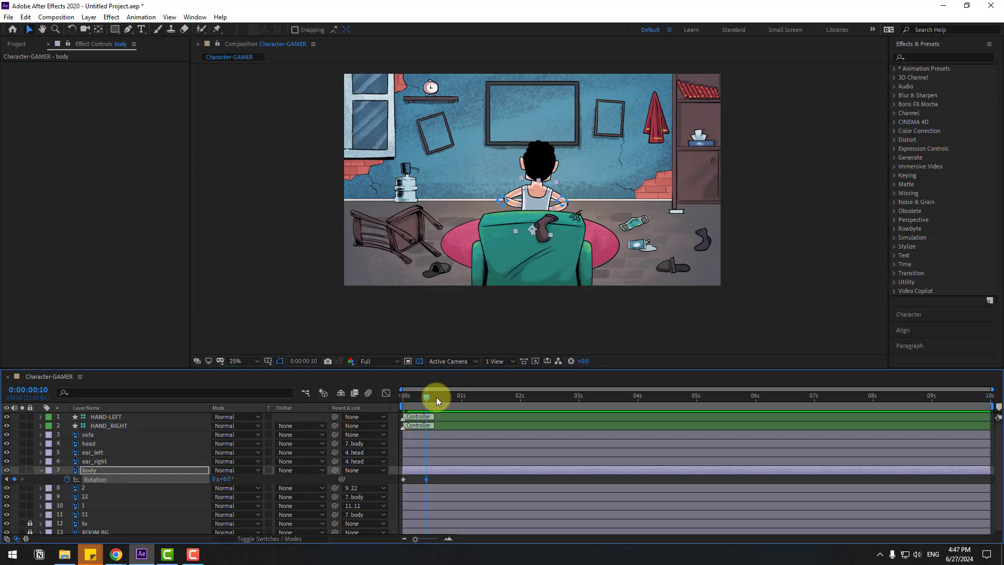
Add a -4° rotation keyframe at 1:05, another at 1:15, and 0° at 2:00
click(450, 398)
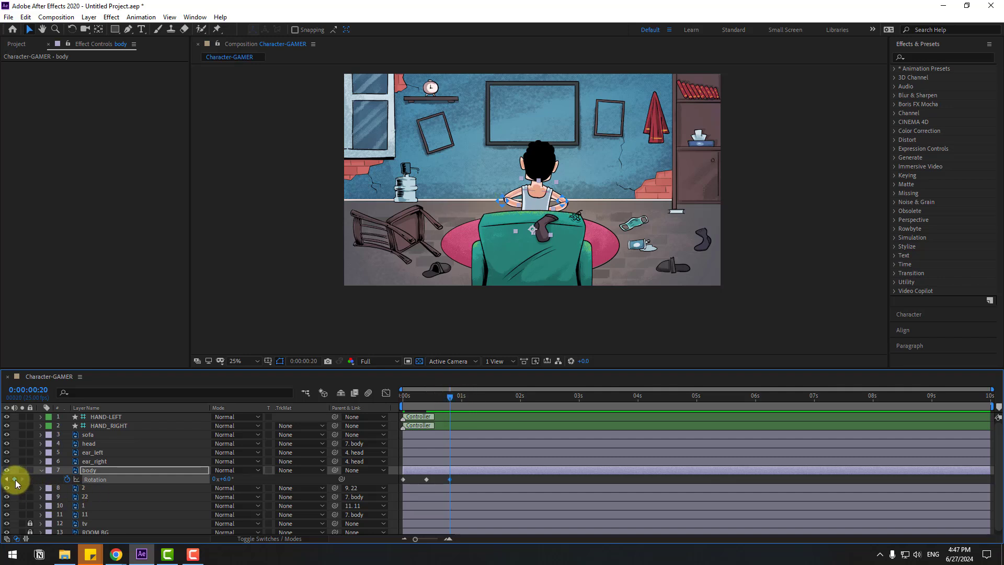
key(space)
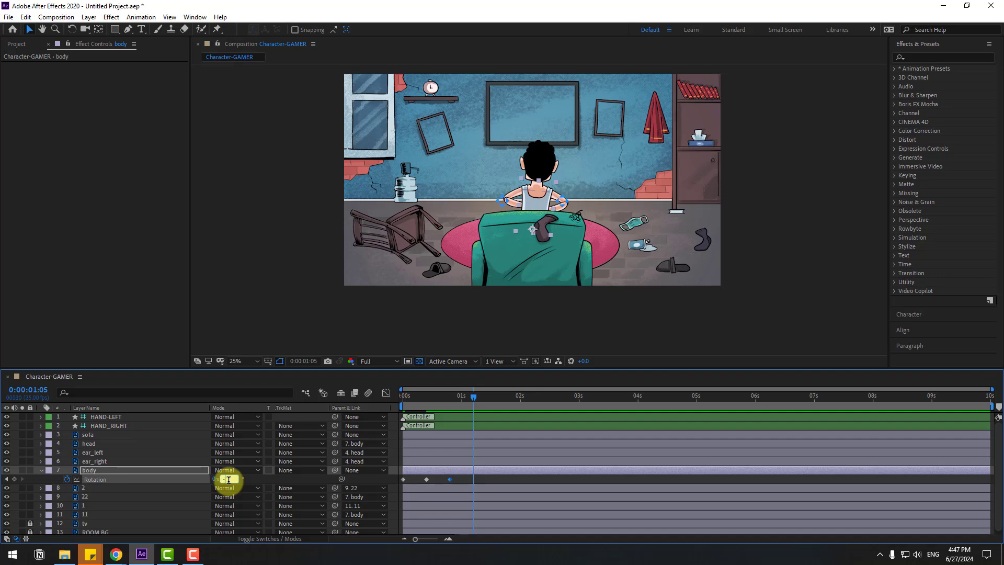
key(Return)
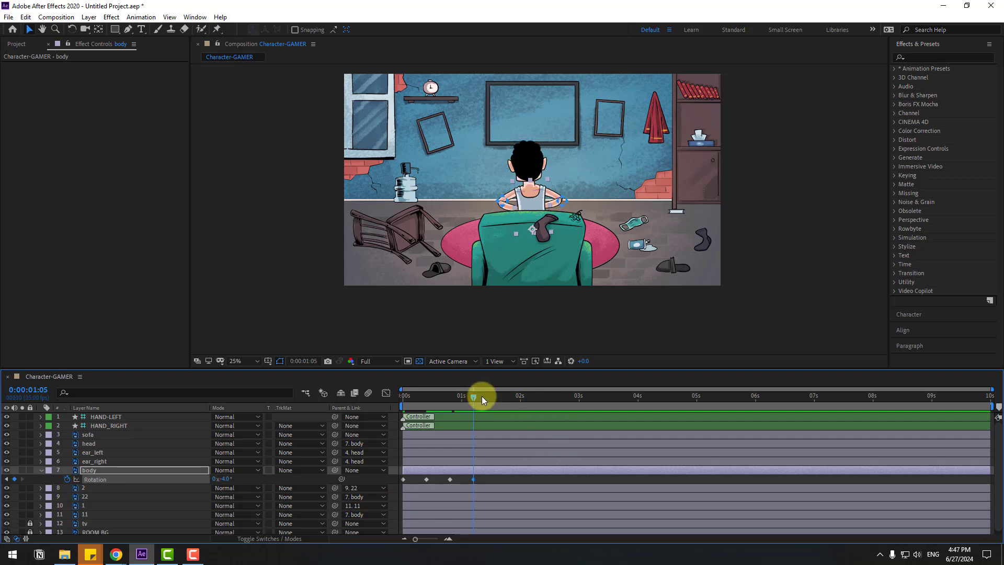
click(14, 479)
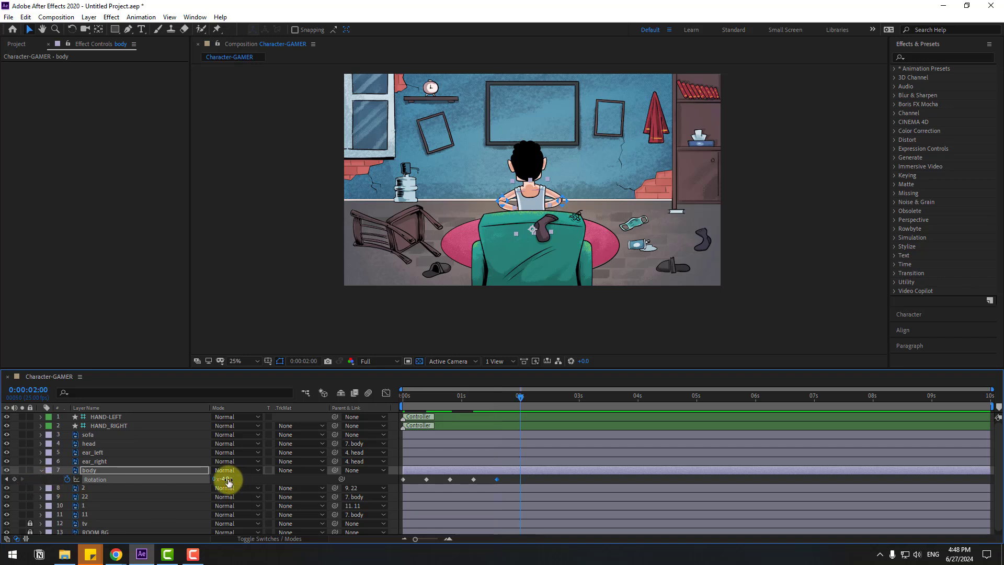
click(224, 479)
text(0)
key(Return)
drag(533, 481, 399, 477)
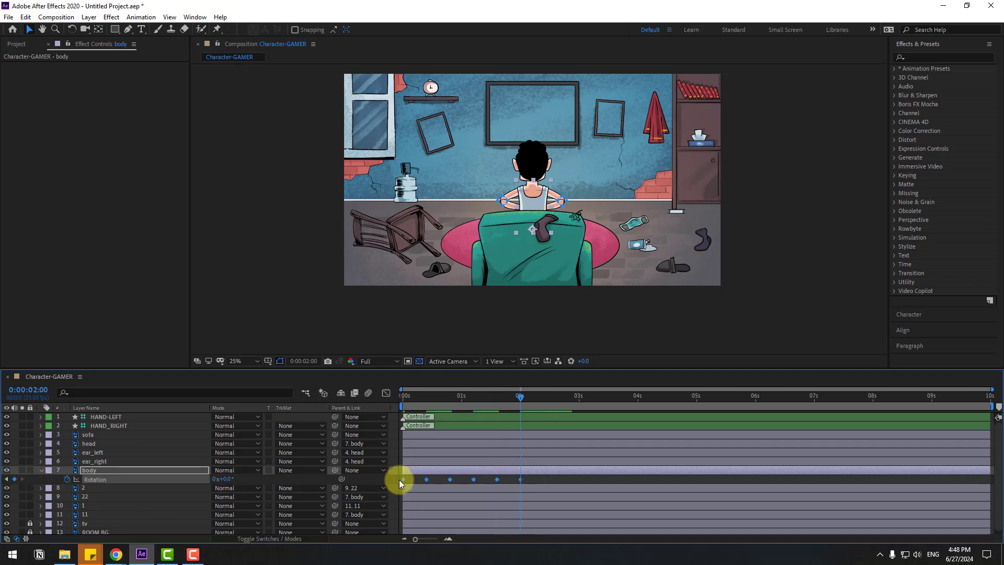
Apply Easy Ease to the body's rotation keyframes
right_click(399, 478)
mouse_move(471, 472)
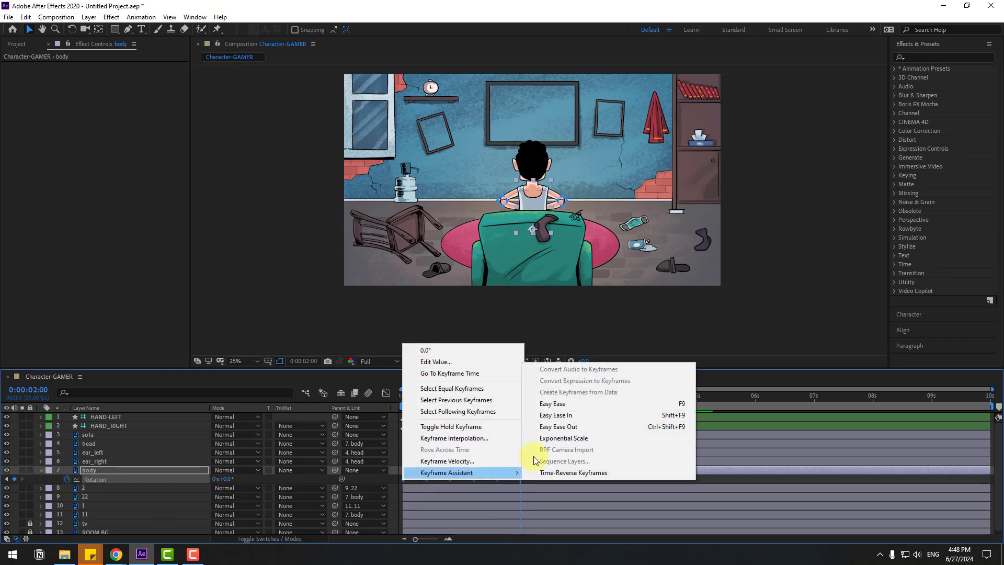
click(655, 409)
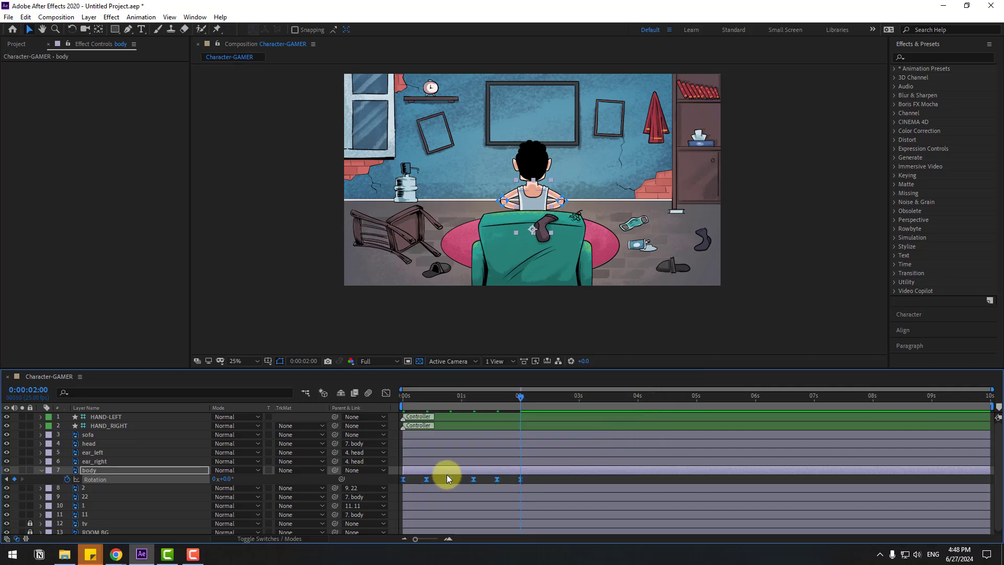
Paste a copy of the rotation keyframes at 2 seconds to repeat the sway to 4 s
key(ctrl+c)
key(ctrl+v)
drag(494, 397, 553, 402)
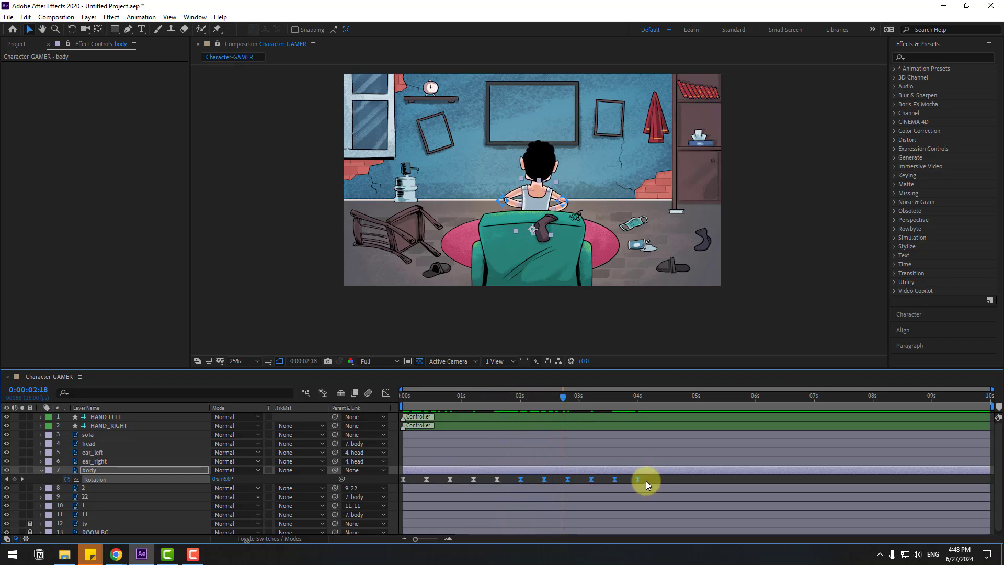
drag(405, 490, 404, 491)
drag(636, 401, 638, 400)
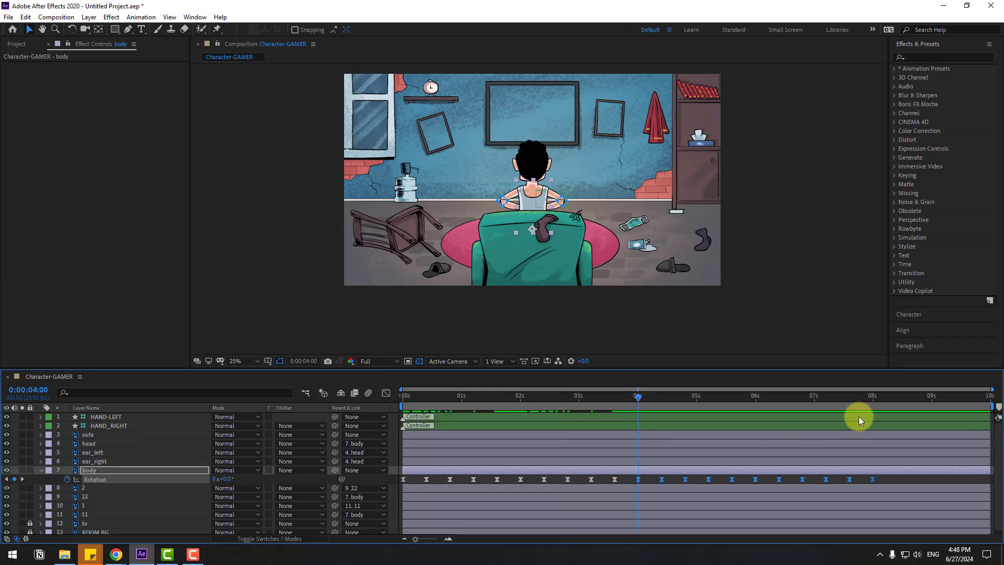
Trim the composition to an 8-second work area
drag(994, 407, 875, 410)
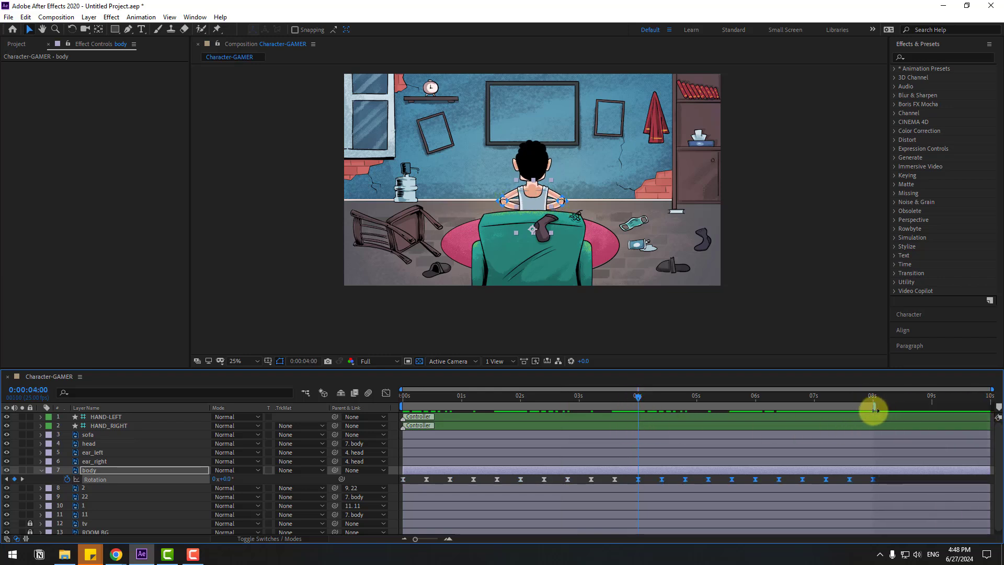
right_click(860, 405)
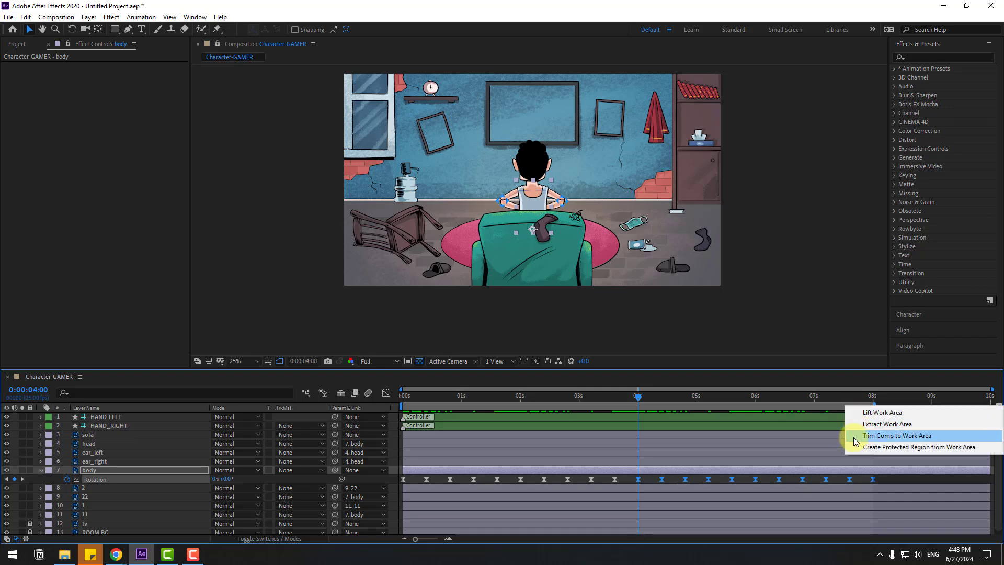
click(934, 436)
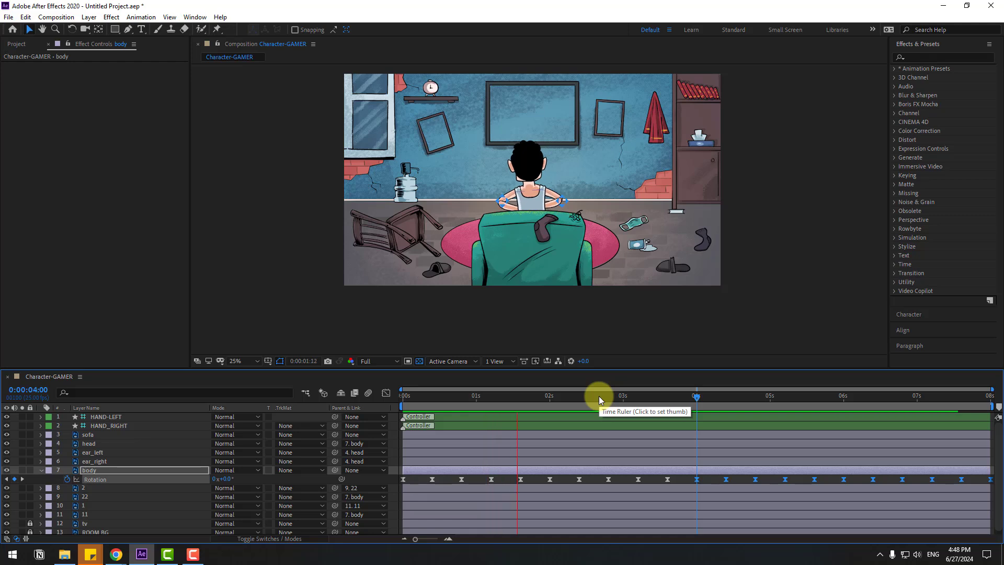
Stop playback, set the viewer to 33.3% and deselect the keyframes
key(space)
click(246, 361)
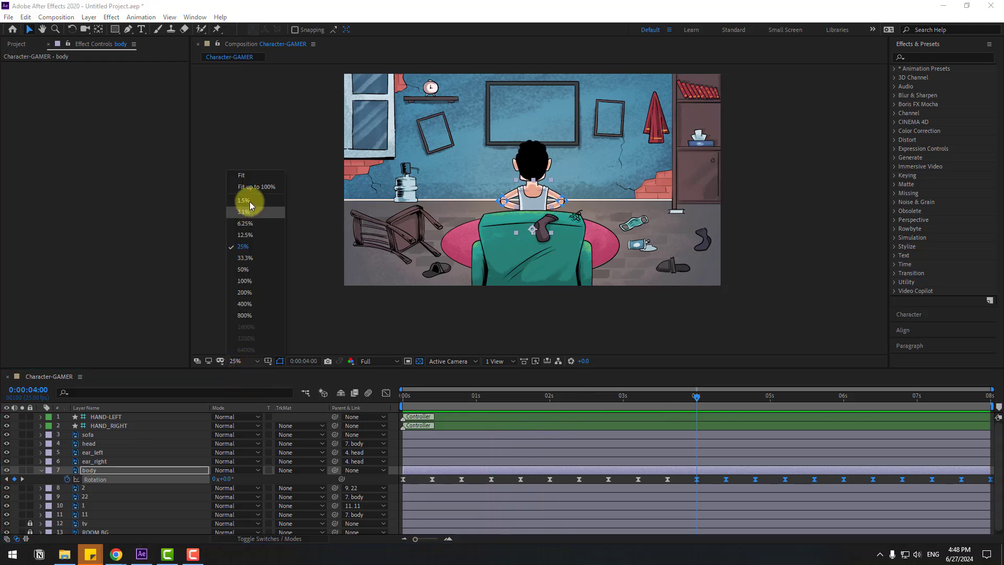
click(253, 196)
click(95, 475)
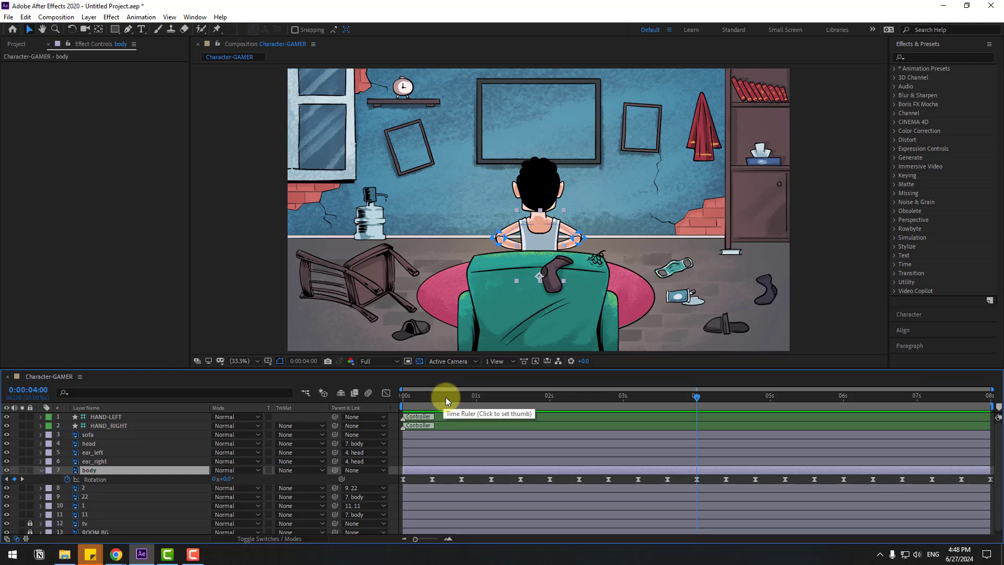
Key a slight downward bob on the body's Position at frames 0, 5 and 10
drag(450, 397, 384, 402)
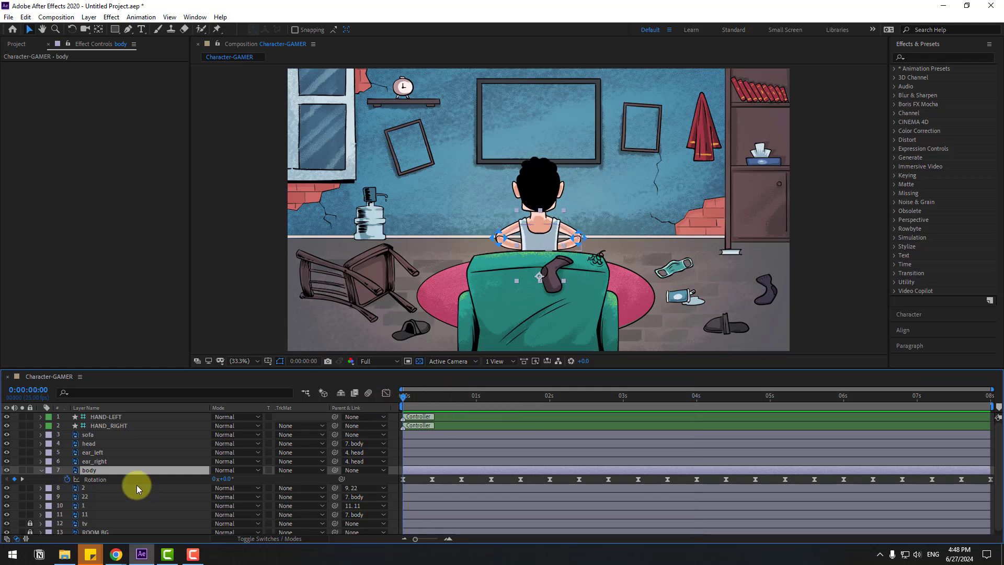
key(shift+p)
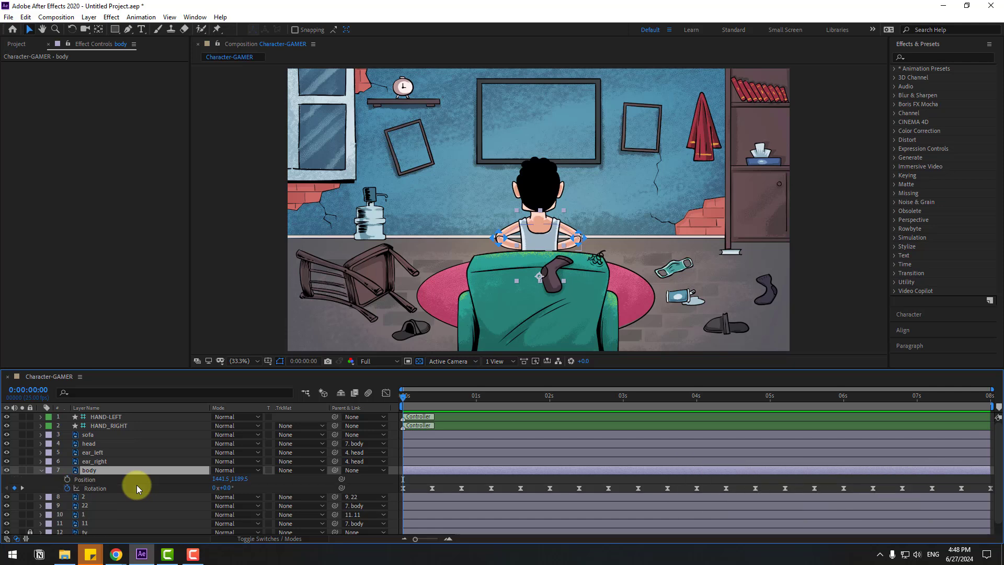
click(67, 479)
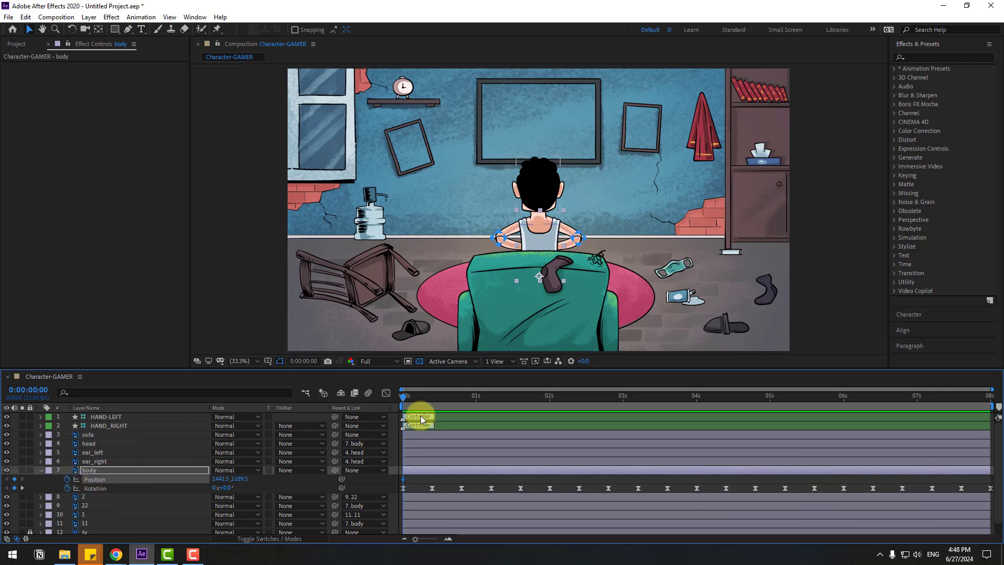
drag(406, 396, 420, 397)
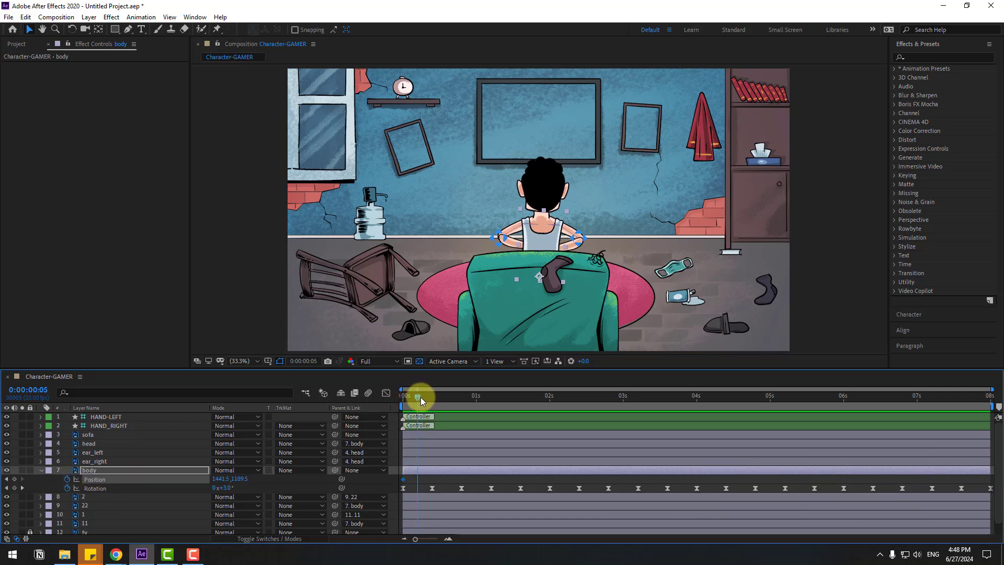
key(Down)
key(Down)
key(Down)
key(Down)
key(Down)
key(Down)
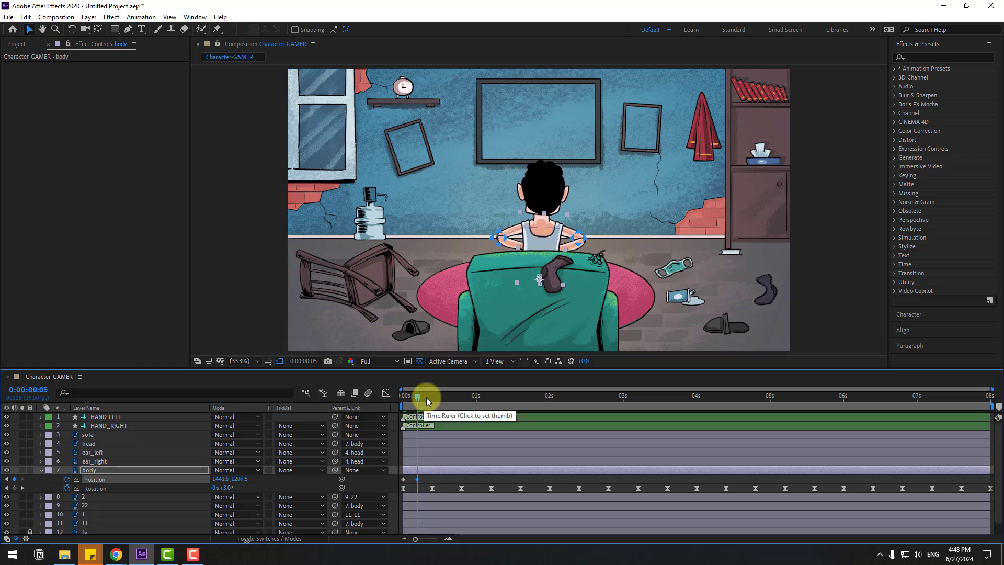
drag(425, 396, 432, 397)
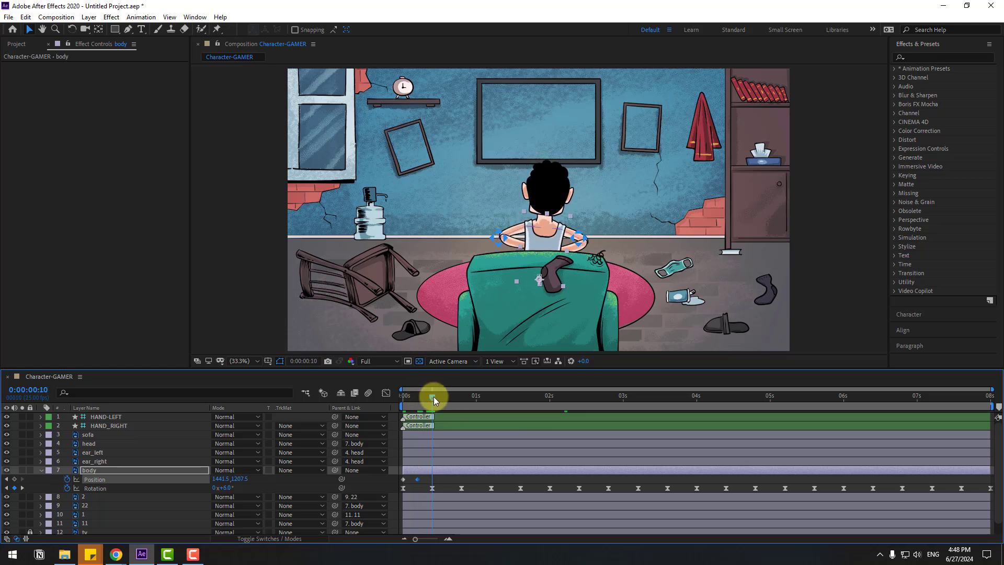
click(403, 480)
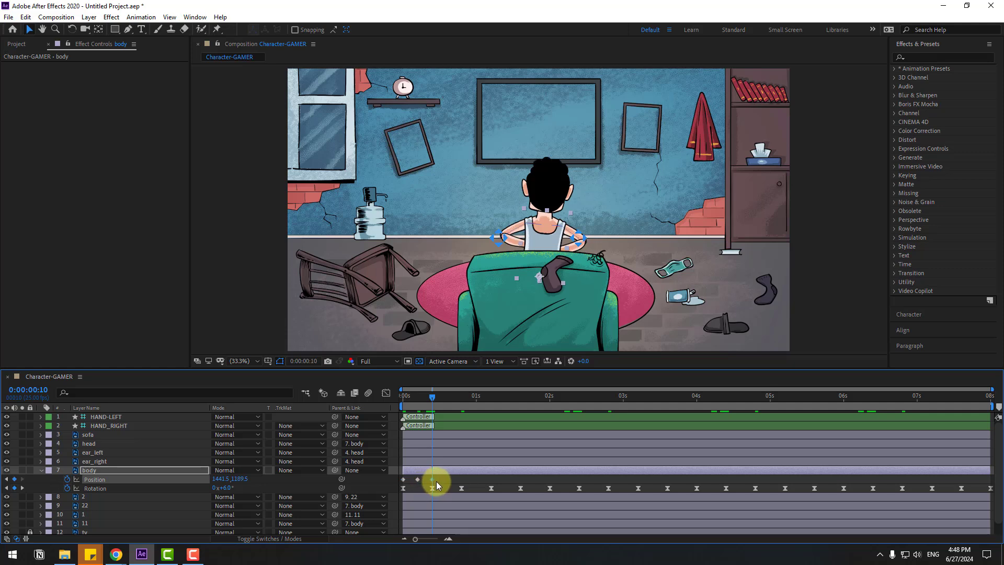
Apply Easy Ease to the body's Position keyframes and preview the motion
drag(437, 482, 395, 476)
right_click(402, 478)
mouse_move(491, 473)
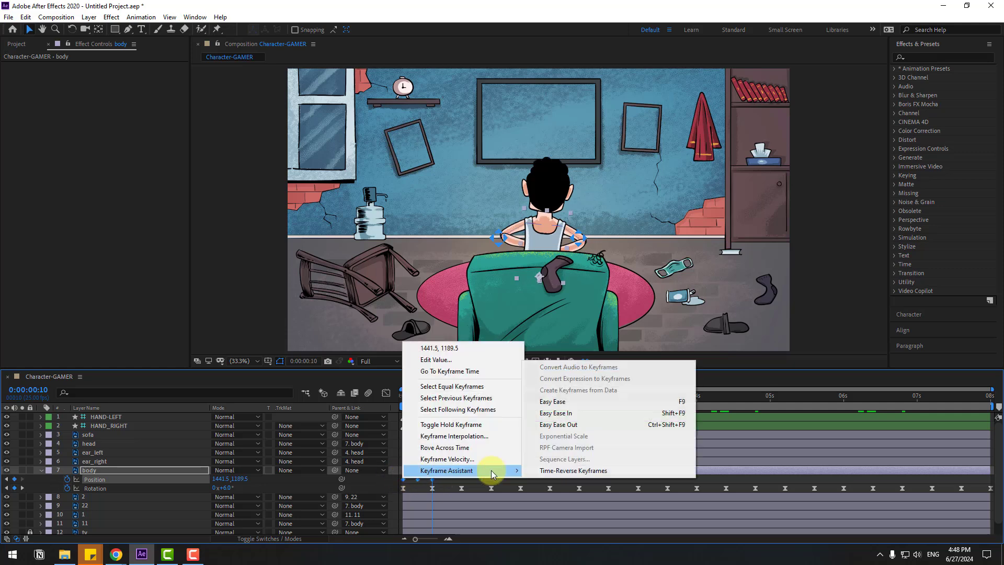
click(554, 401)
key(space)
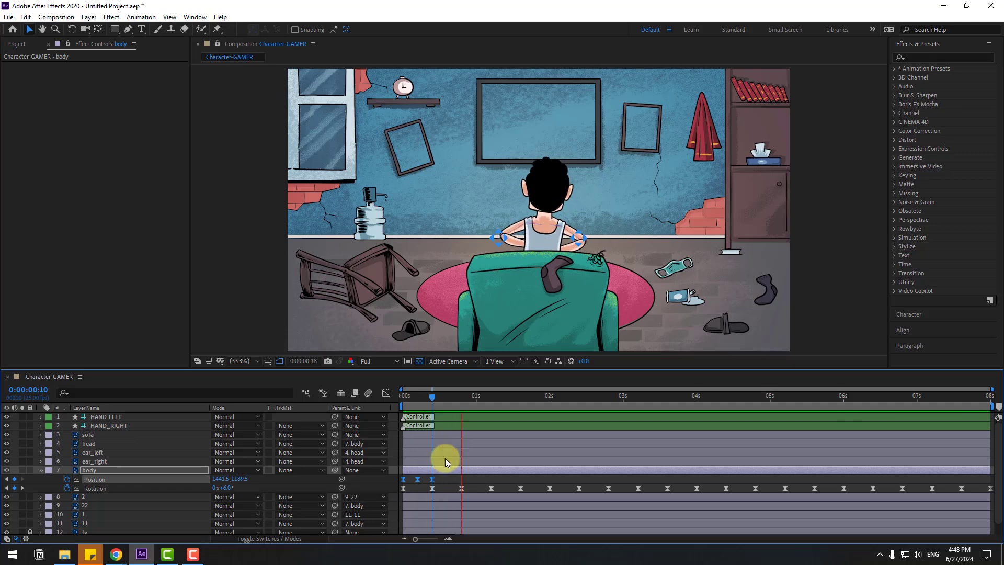
click(432, 393)
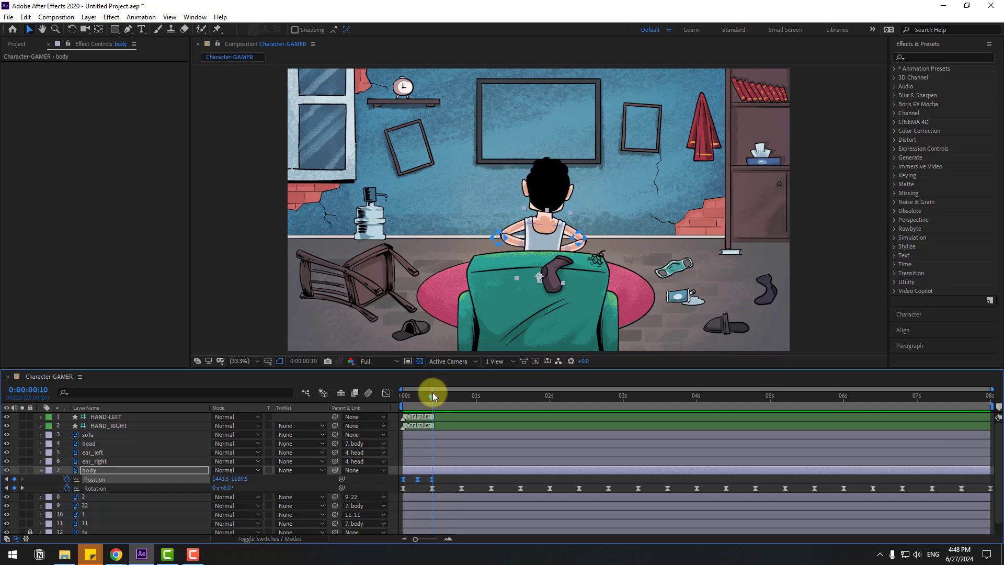
Repeat the body's Position keyframes at 0:00:03:05 and 0:00:06:10, then preview
drag(463, 397, 521, 396)
click(578, 397)
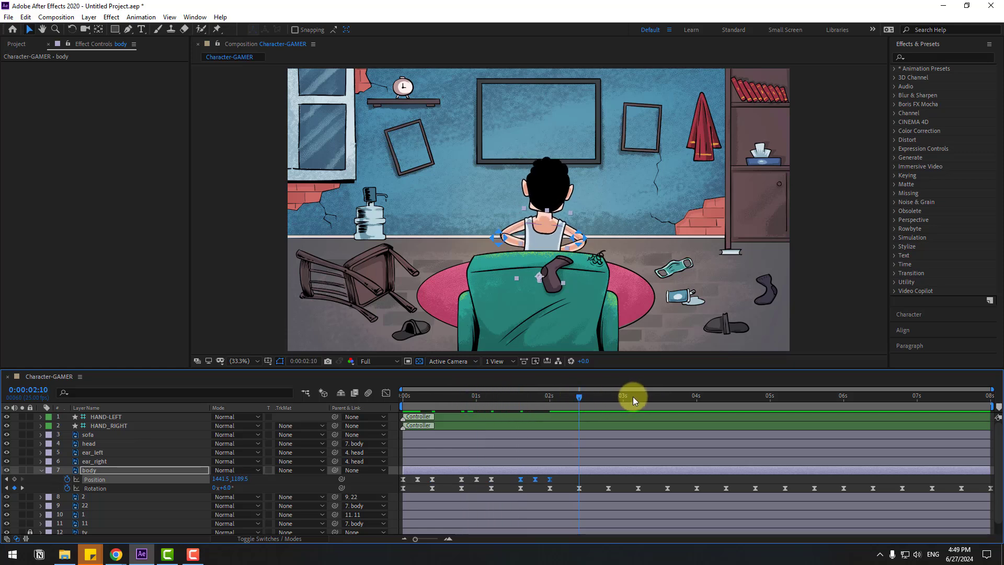
drag(617, 482, 390, 470)
click(637, 397)
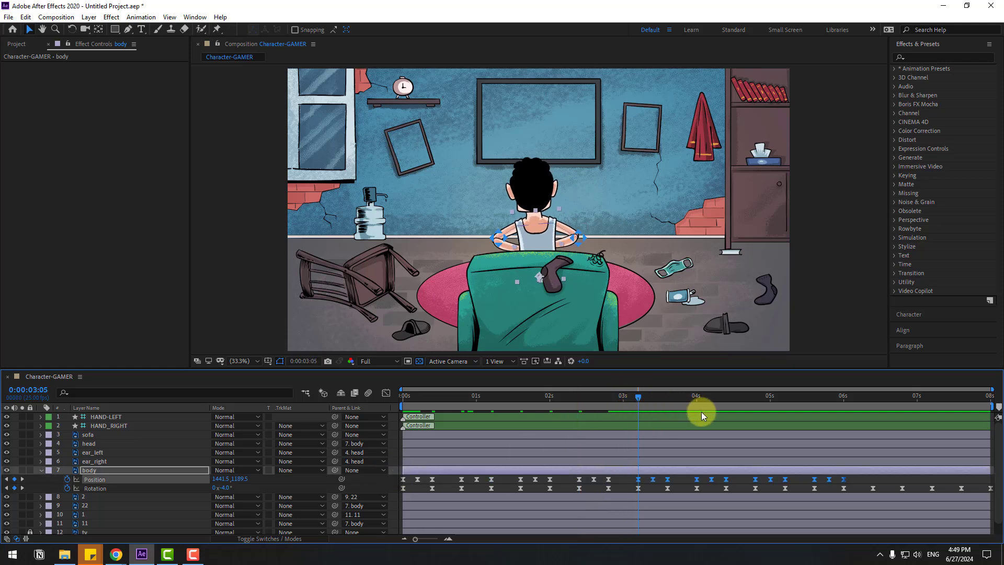
drag(866, 398, 872, 399)
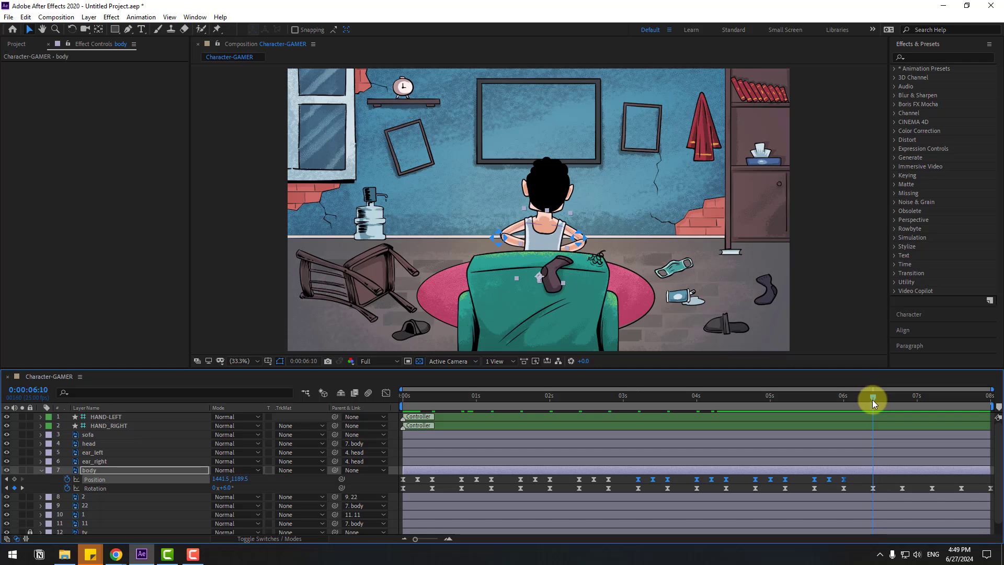
key(space)
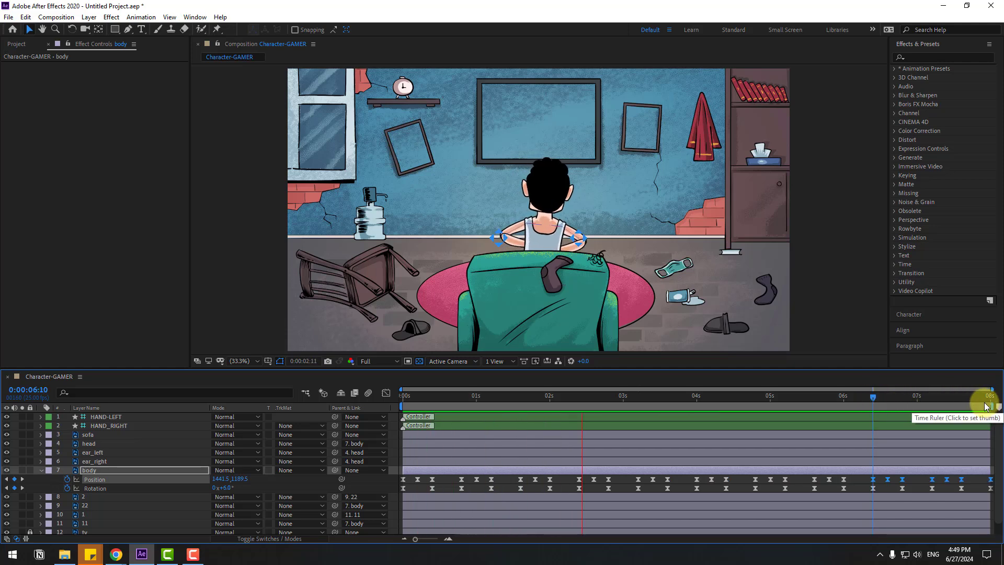
drag(426, 406, 372, 403)
Select HAND-LEFT and HAND_RIGHT and start Position keyframes on both
click(110, 417)
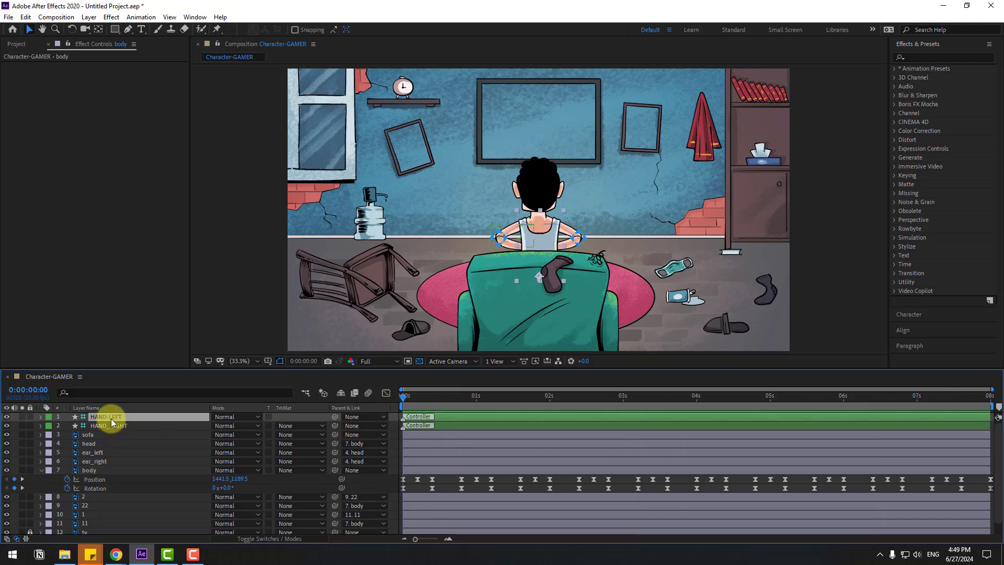
shift+click(118, 426)
key(p)
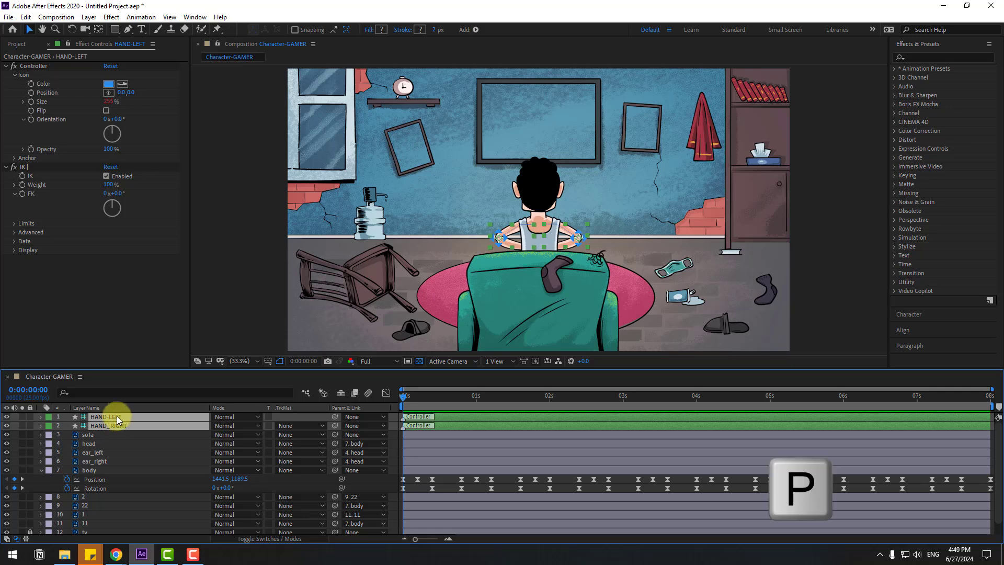
click(66, 427)
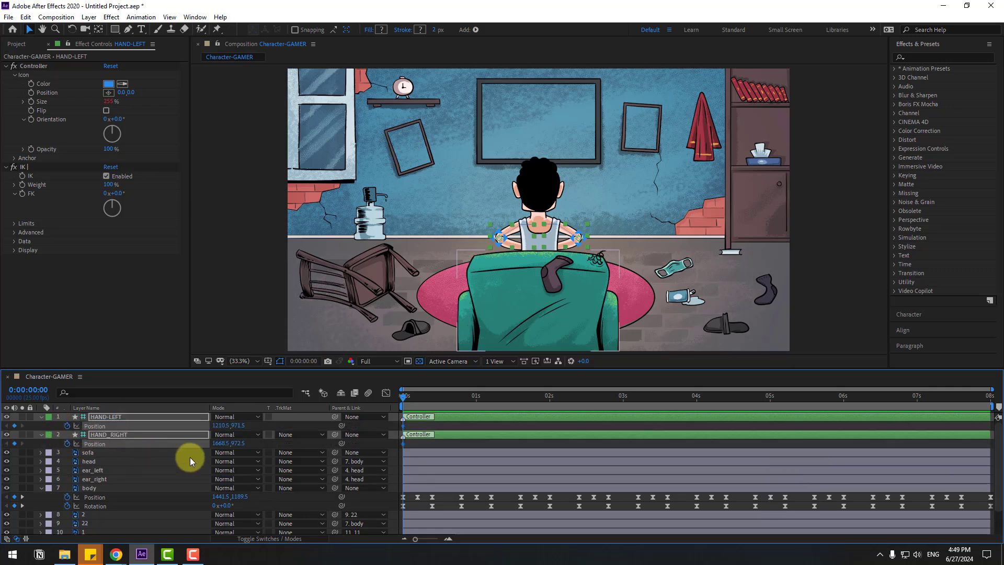
Key hand poses: left hand Y 985.5 at 0:10, Y 950.5 at 0:20, onward to 2:10
click(416, 425)
drag(236, 425, 227, 442)
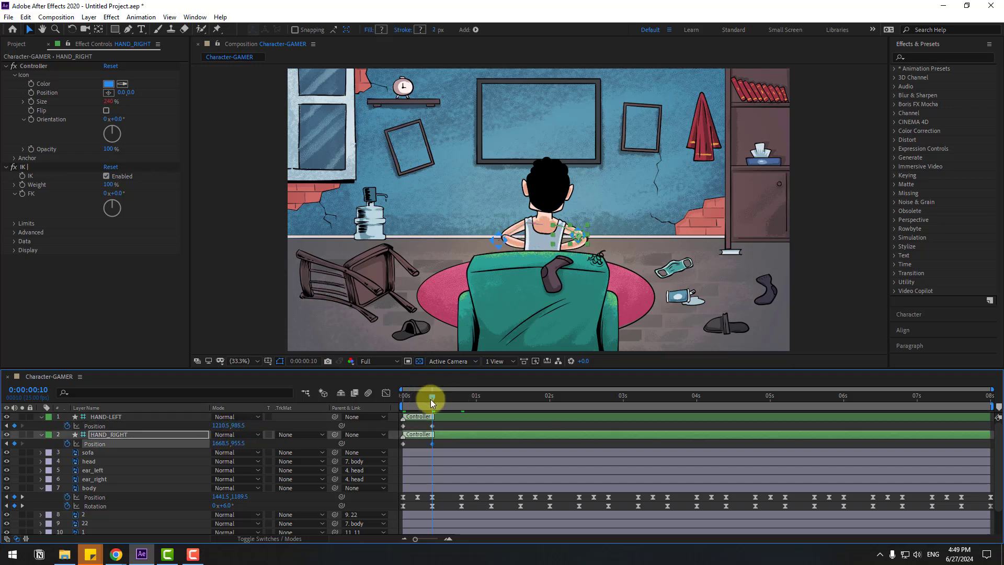
drag(431, 400, 462, 400)
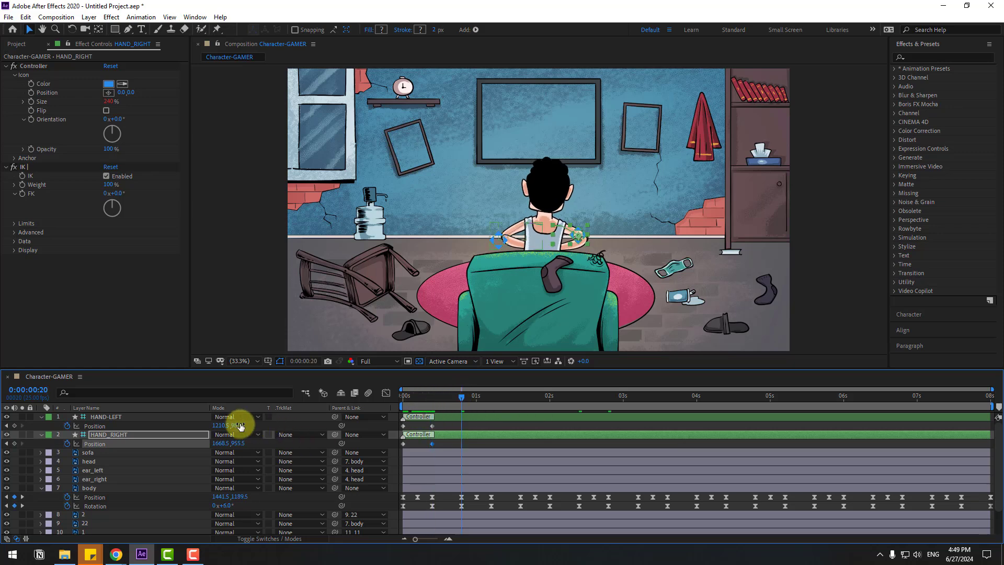
drag(241, 426, 225, 442)
key(shift+Page_Down)
key(shift+Page_Down)
key(shift+Page_Down)
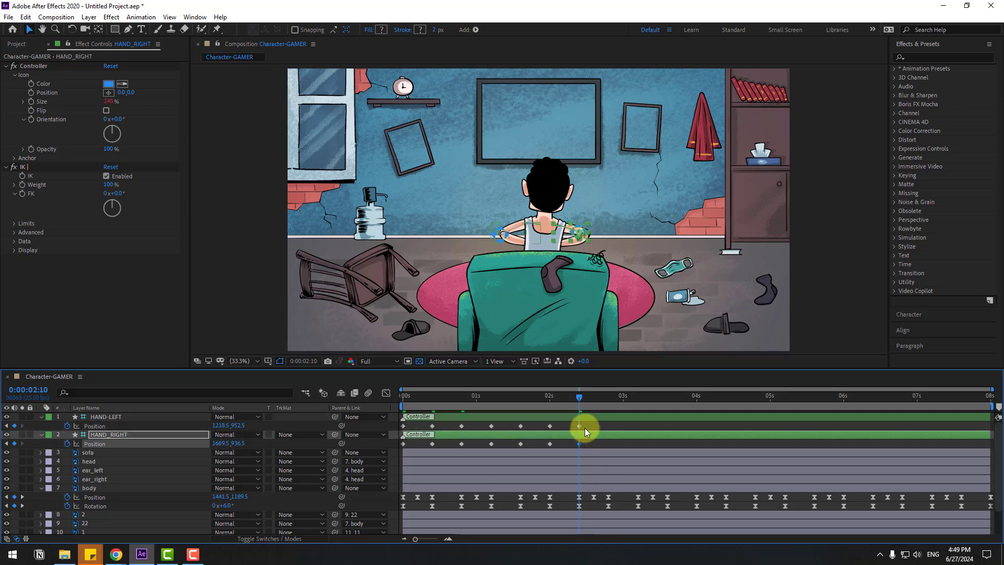
key(space)
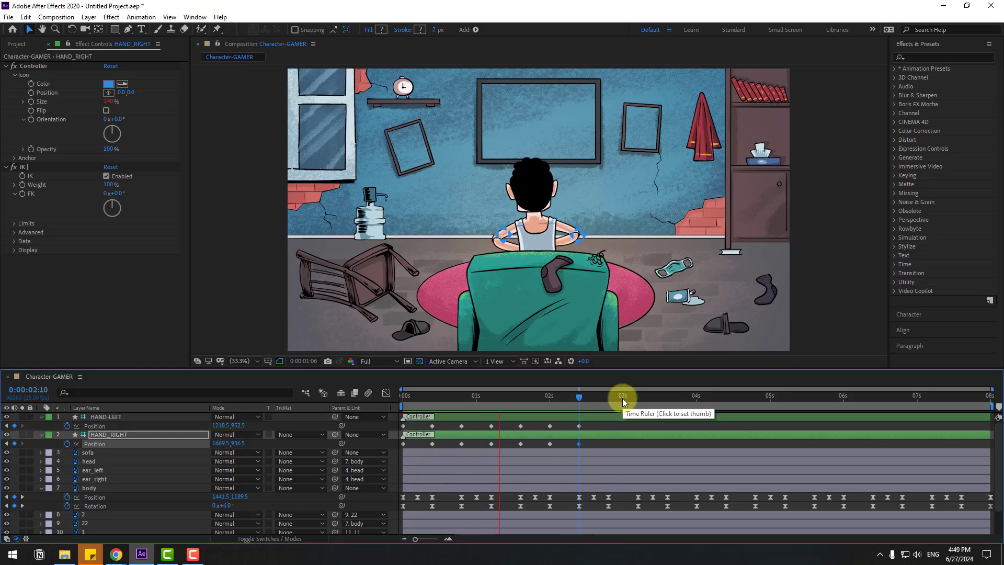
Easy Ease both hands' Position keyframes, compress them closer in time, and preview
drag(589, 425, 401, 449)
right_click(579, 444)
mouse_move(680, 432)
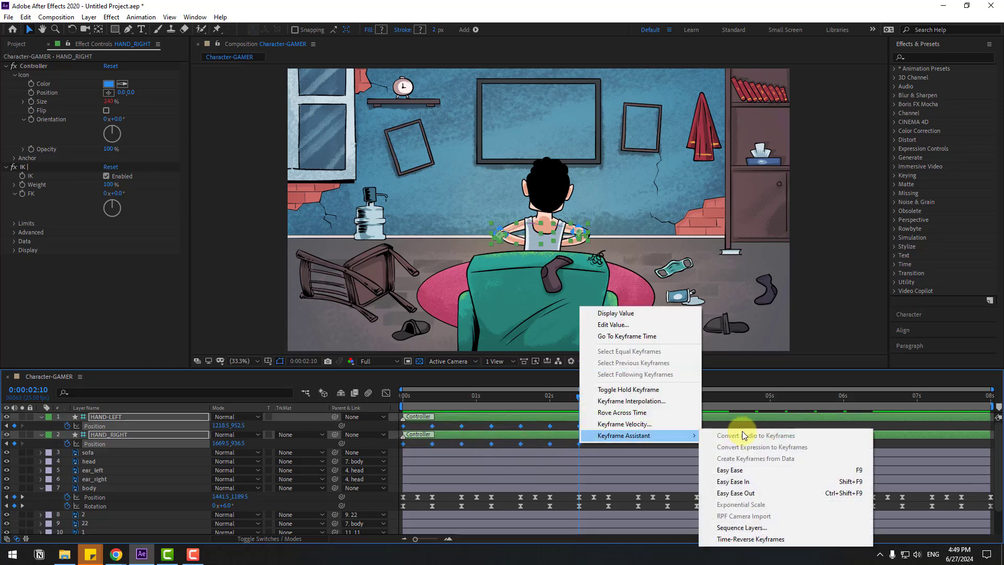
click(730, 470)
key(space)
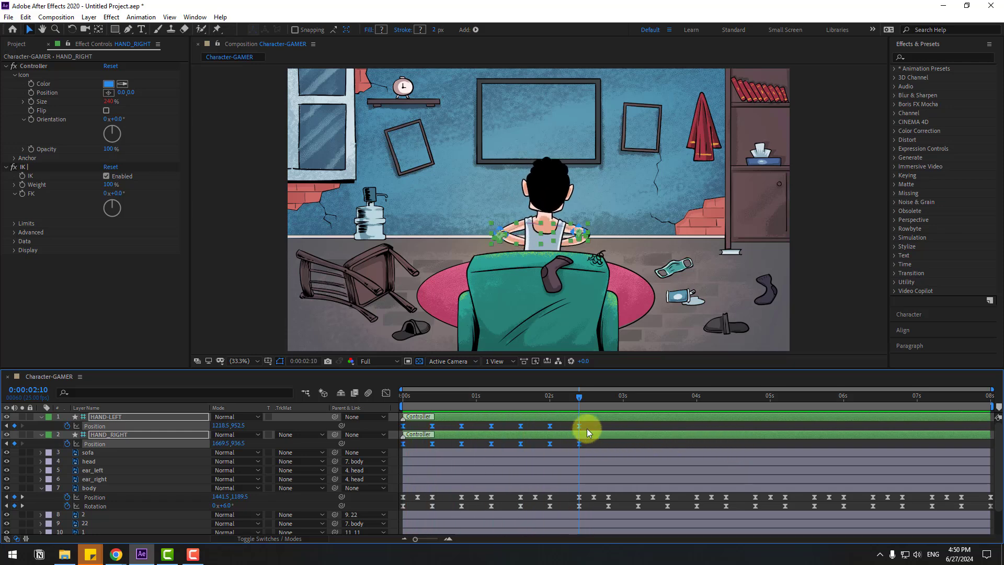
drag(587, 429, 448, 466)
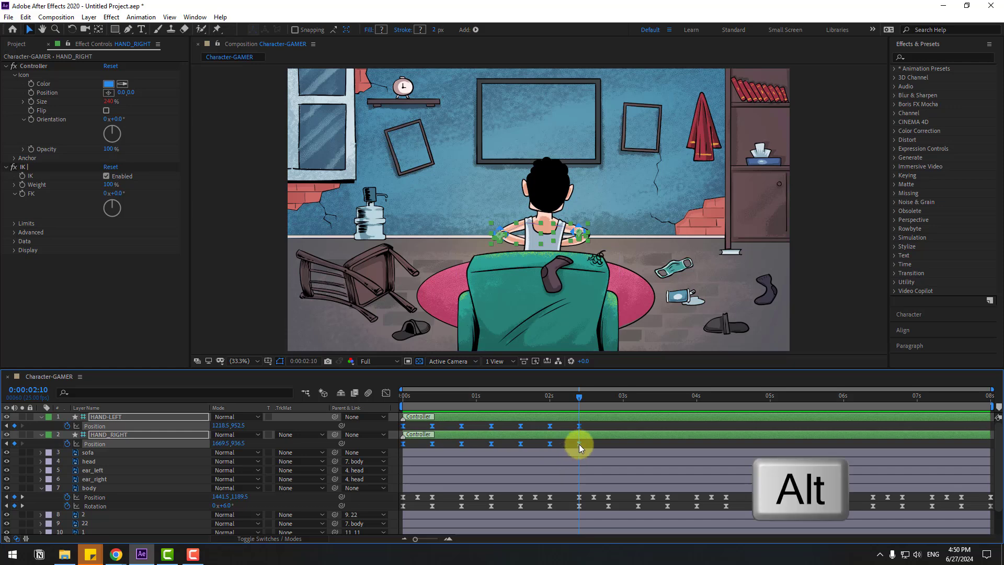
drag(579, 444, 557, 453)
key(space)
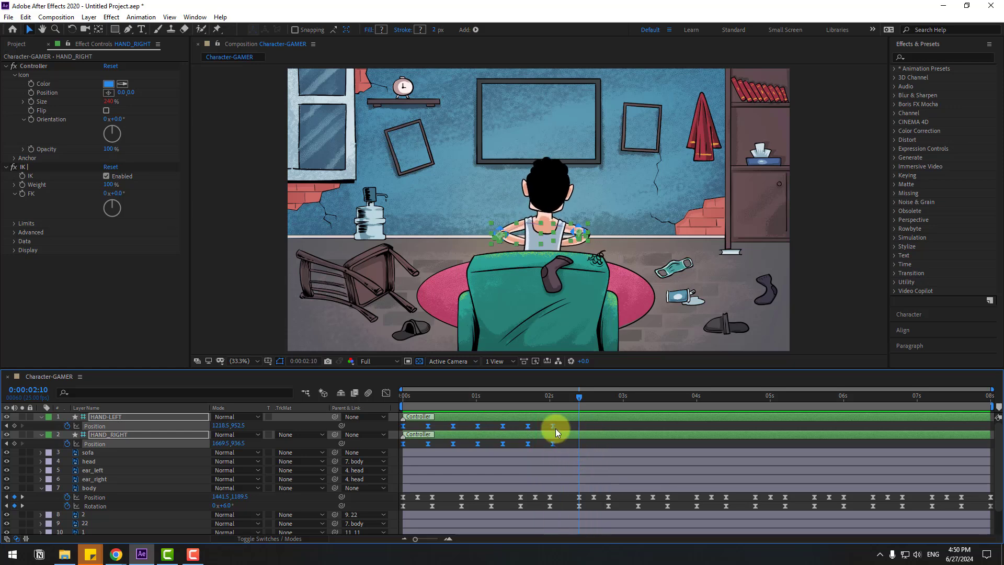
Repeat HAND-LEFT's Position keyframes at 0:00:02:01, 0:00:04:02 and 0:00:06:03
drag(565, 427, 393, 429)
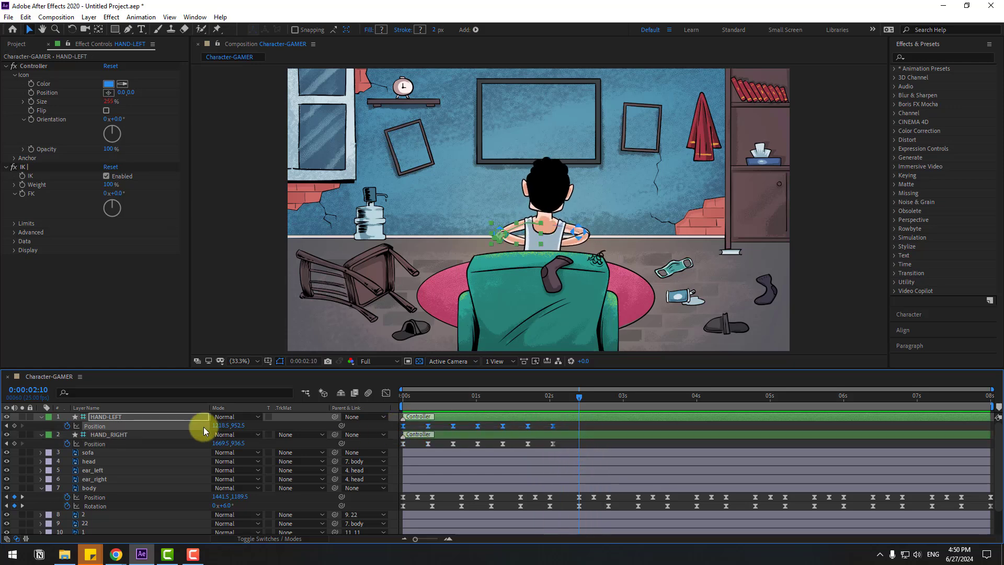
click(554, 397)
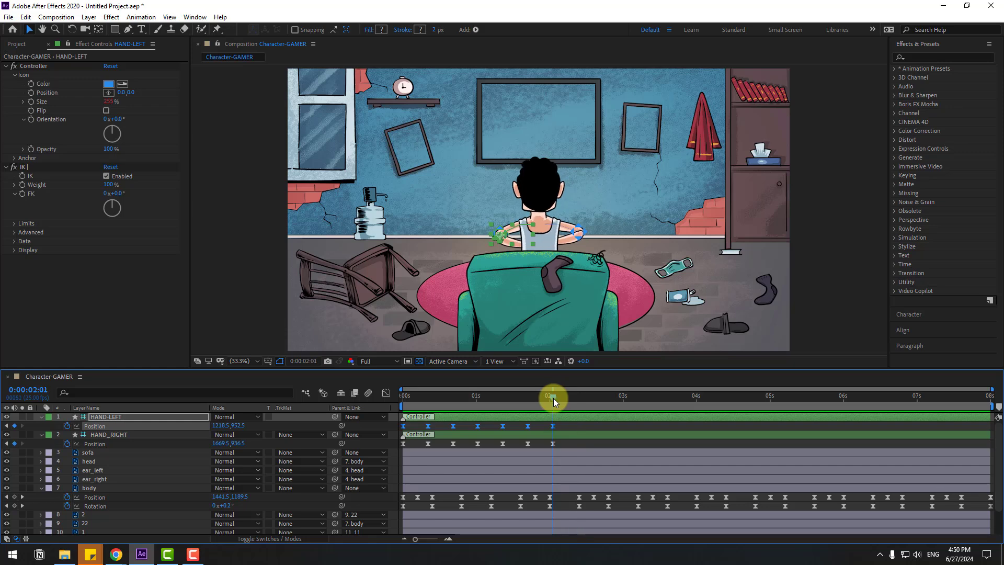
click(702, 396)
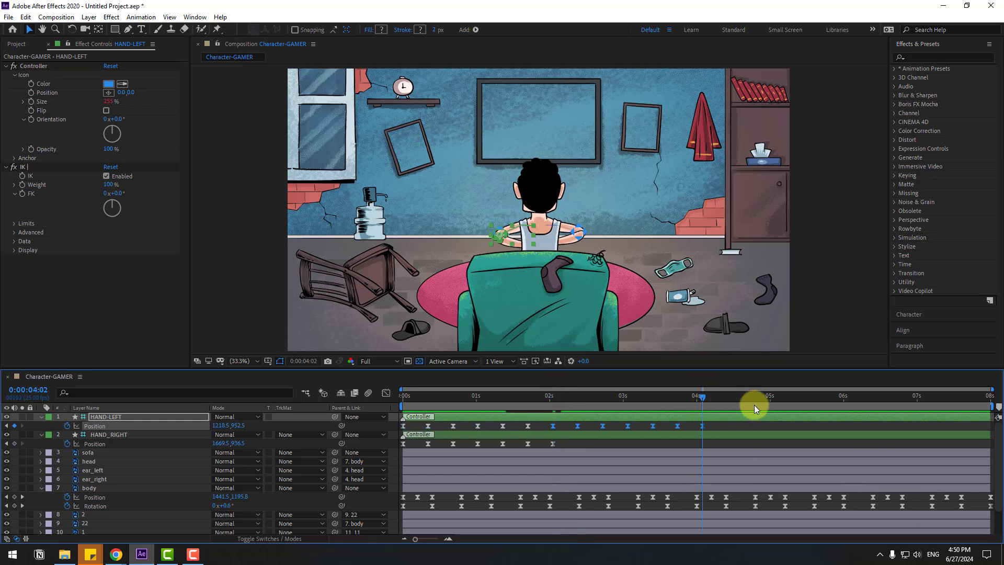
click(853, 397)
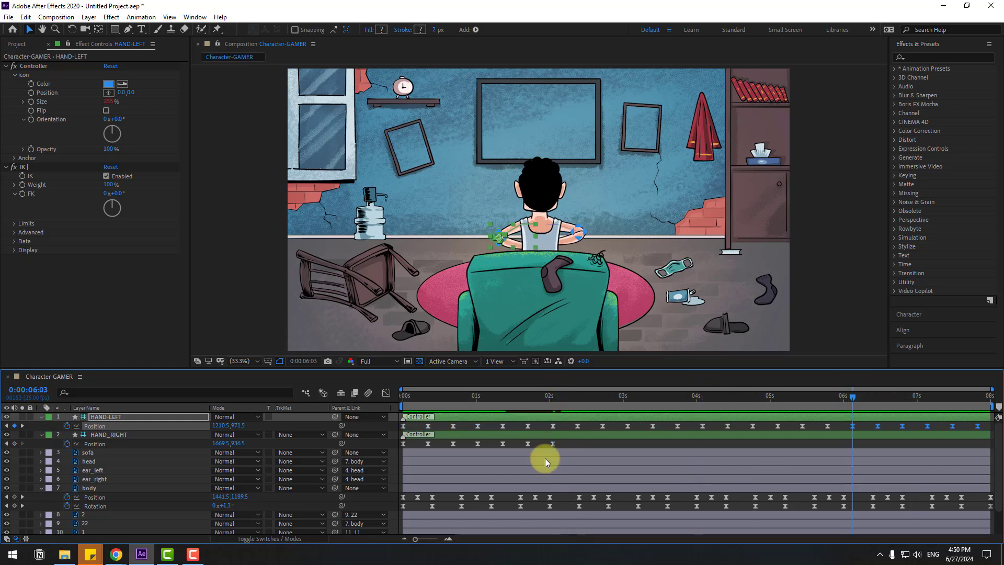
Paste HAND_RIGHT's Position keyframes at 0:00:02:01, 0:00:04:02 and 0:00:06:03, then preview
drag(560, 444, 404, 453)
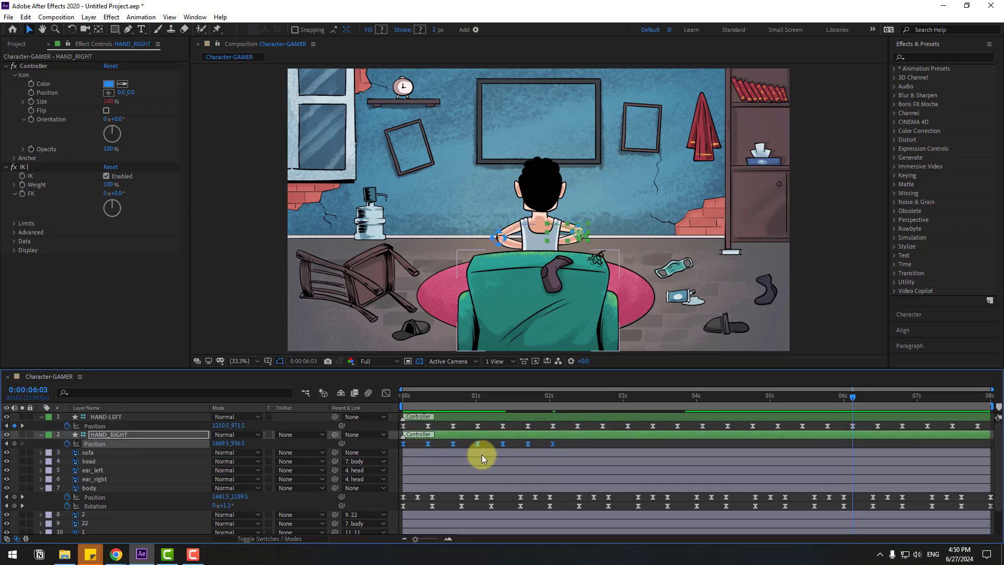
click(553, 398)
key(ctrl+v)
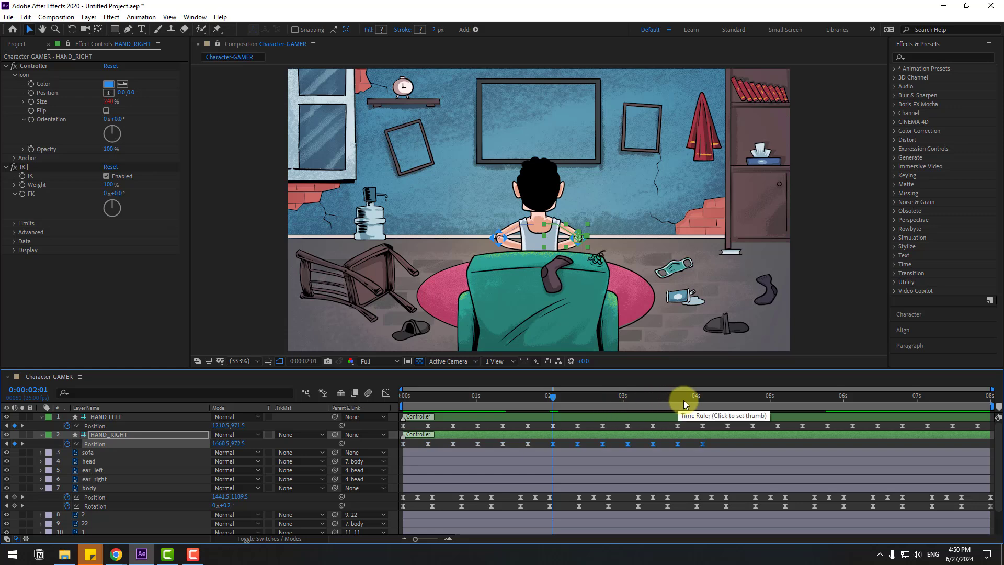
click(702, 400)
key(ctrl+v)
click(851, 400)
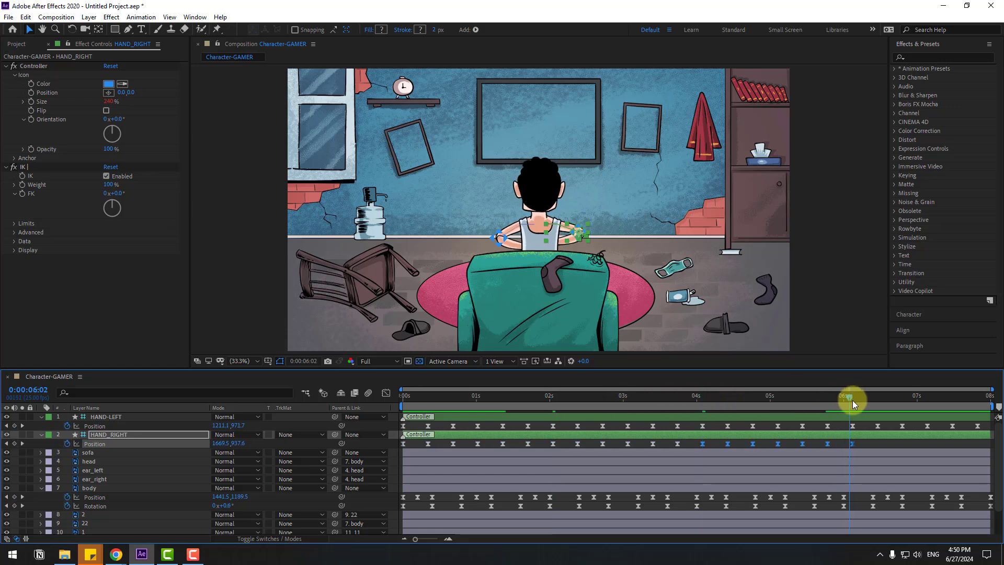
click(856, 401)
key(ctrl+v)
key(space)
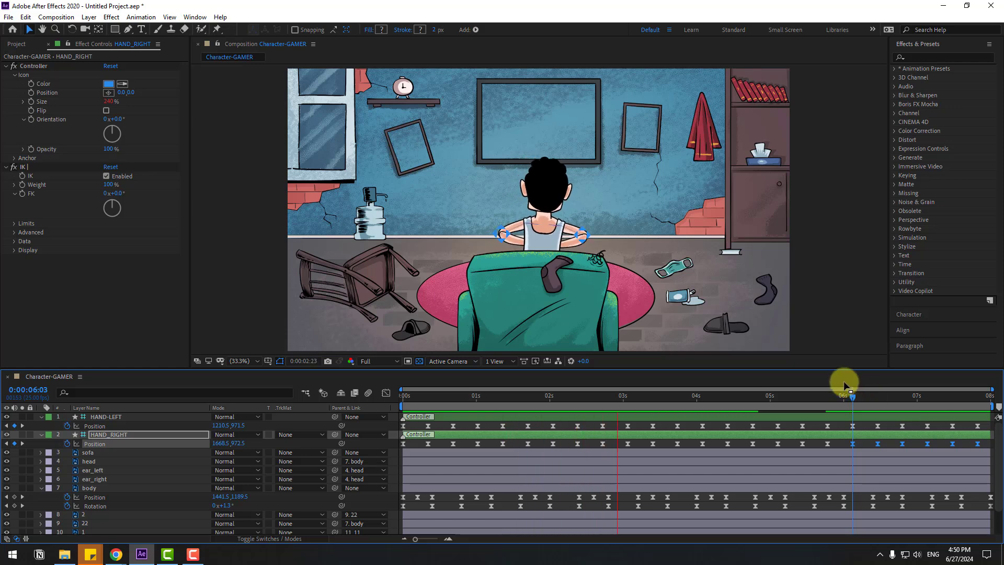
drag(851, 399, 353, 419)
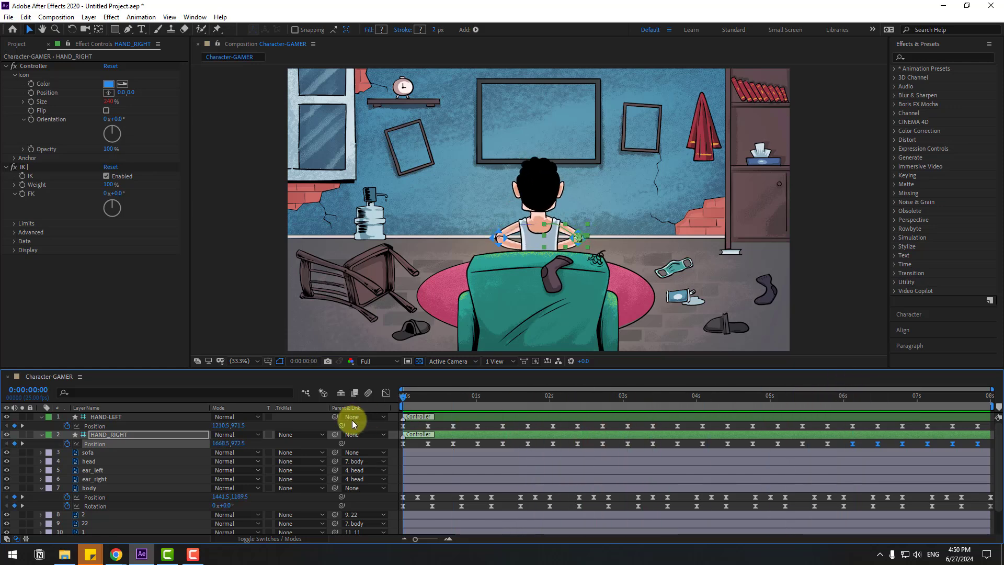
Add GAME.mp4 from the Project panel to the composition, just below the tv layer
click(42, 416)
click(42, 425)
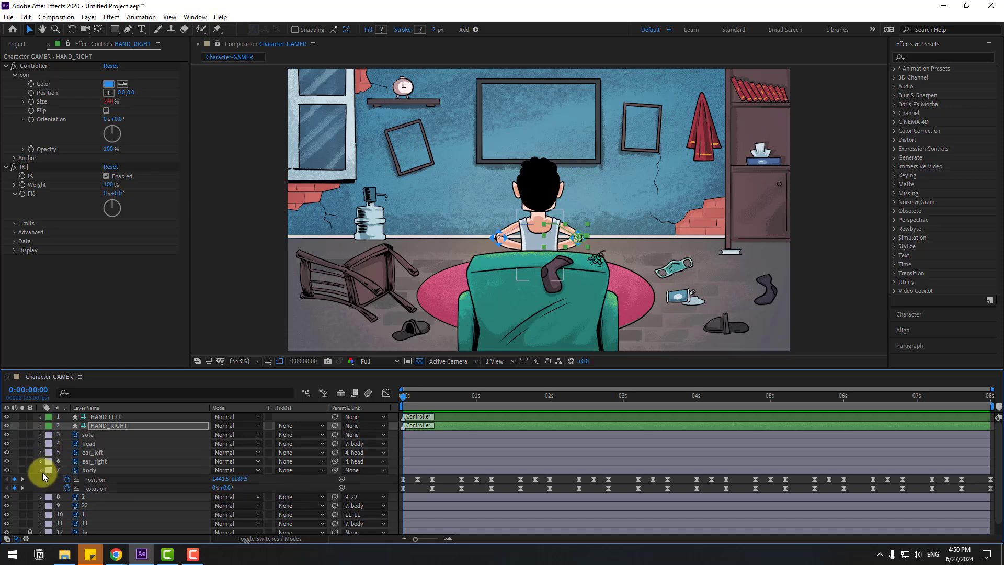
click(42, 470)
click(16, 44)
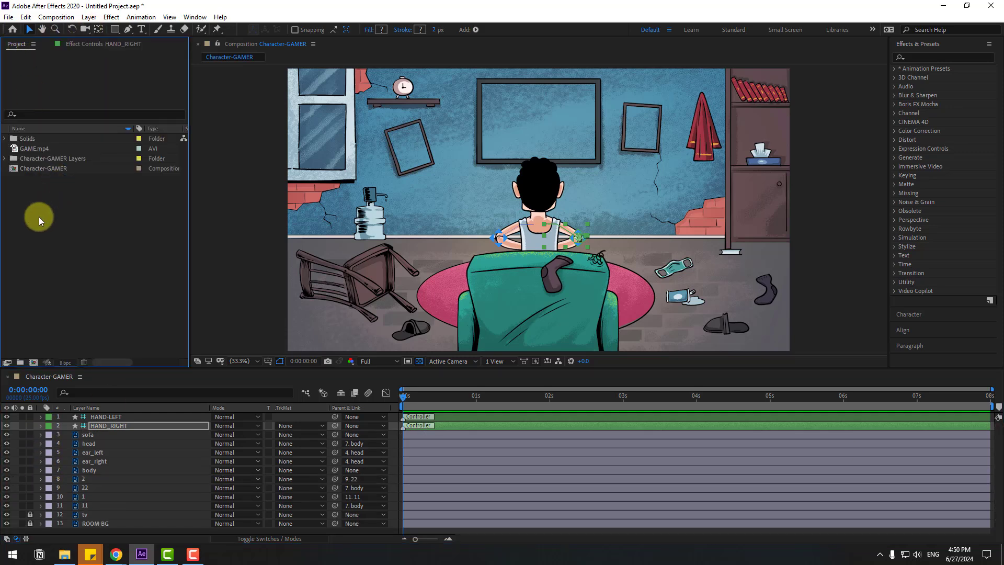
click(37, 151)
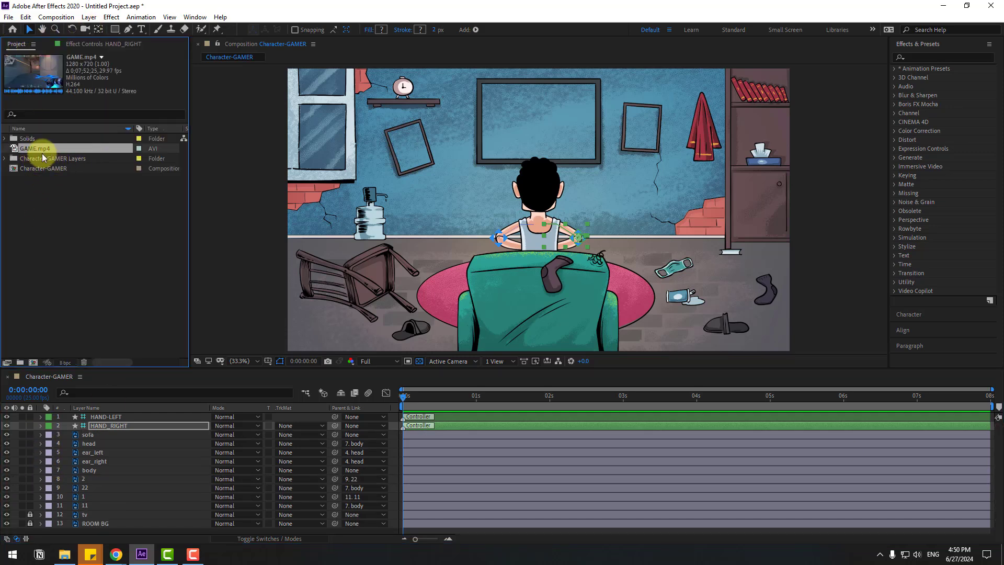
drag(48, 148, 99, 521)
drag(459, 205, 417, 90)
Scale the GAME.mp4 layer to 67% and position it inside the TV
click(104, 521)
key(s)
scroll(108, 521, down, 1)
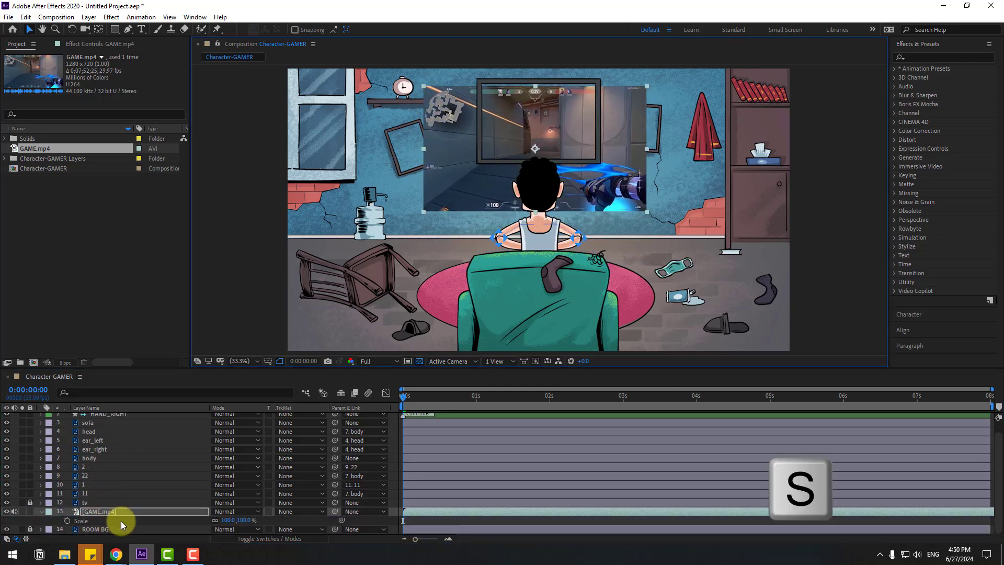
drag(226, 520, 208, 520)
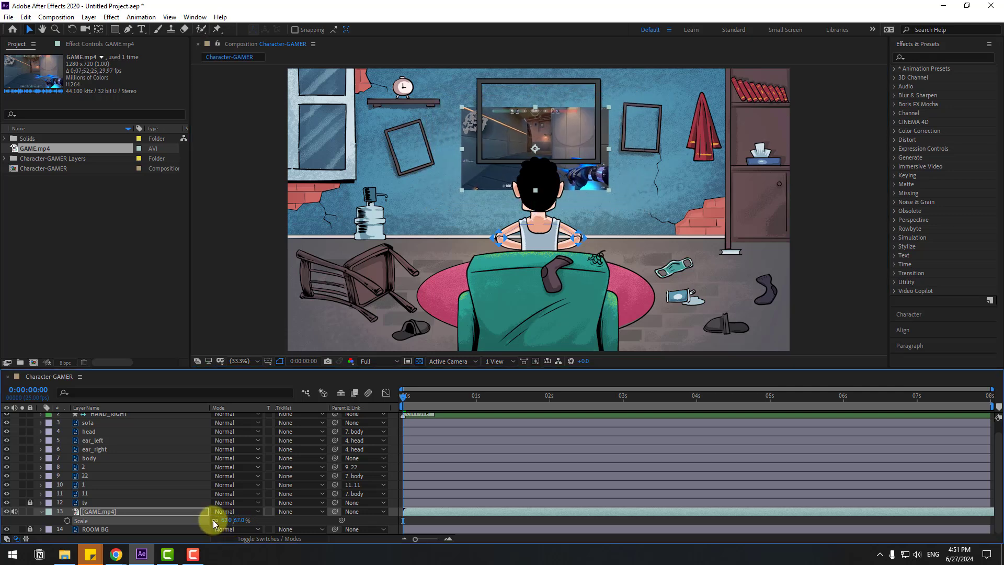
drag(497, 157, 502, 136)
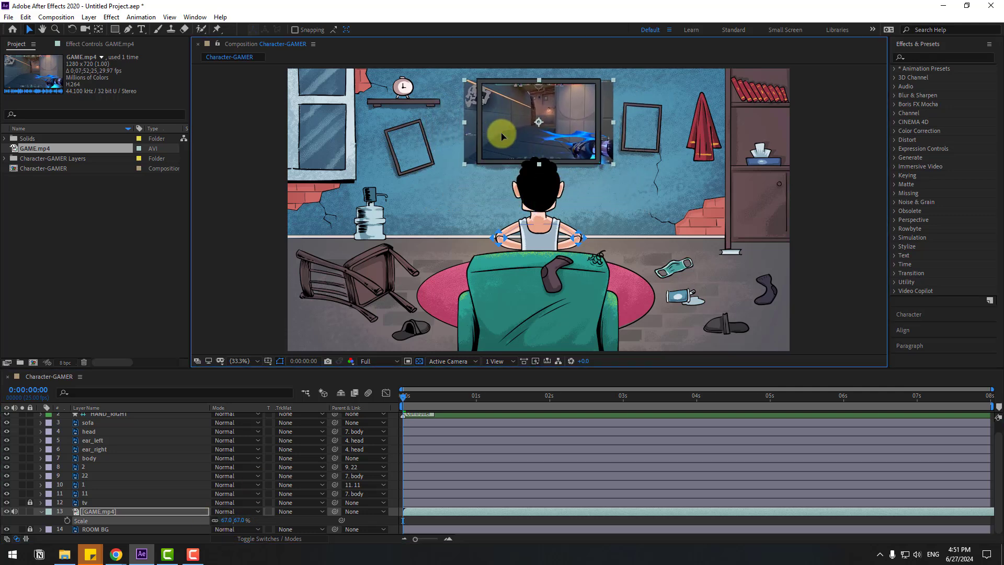
click(16, 515)
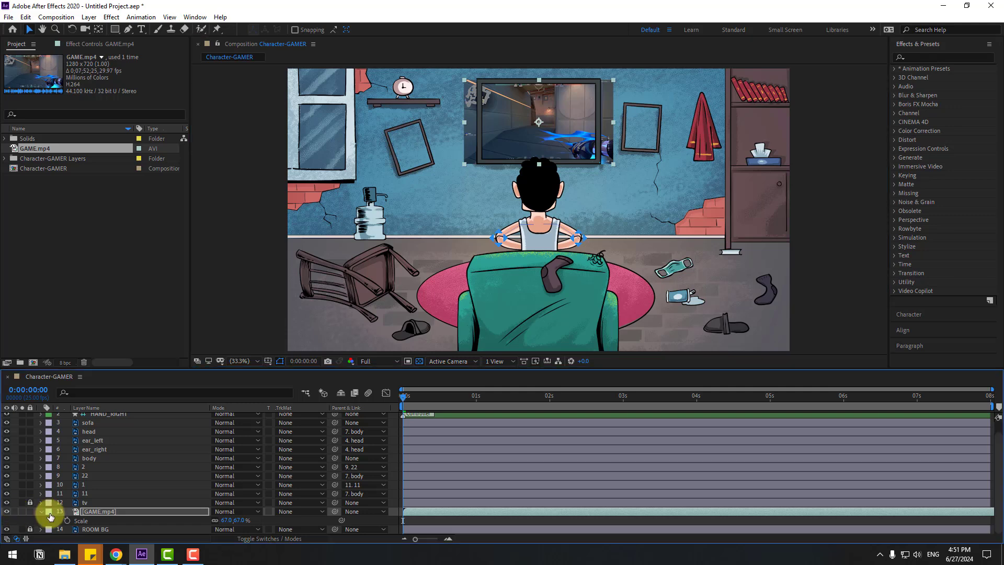
click(499, 121)
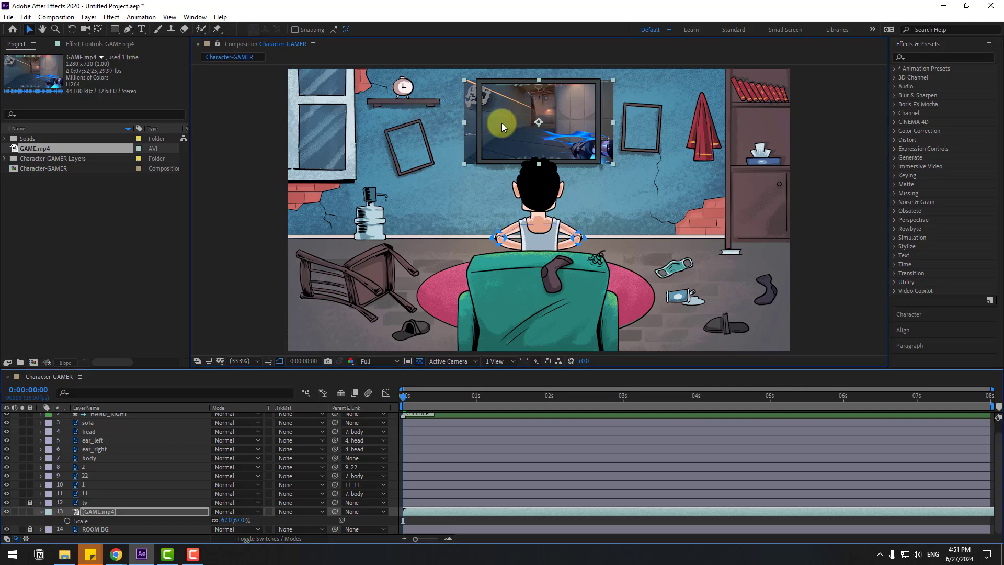
Draw a rectangle mask on GAME.mp4 over the TV screen area and check it
click(115, 32)
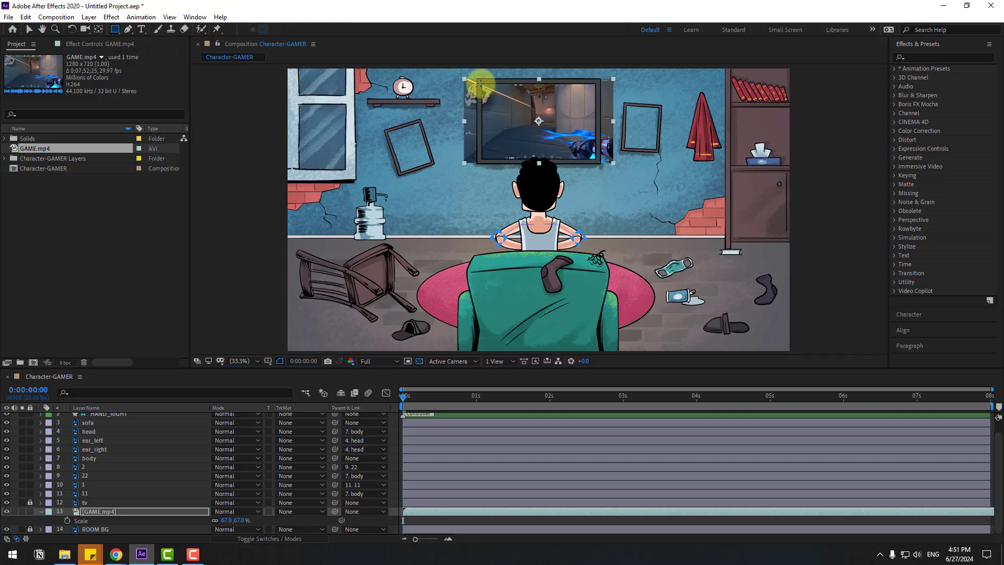
drag(480, 82, 598, 161)
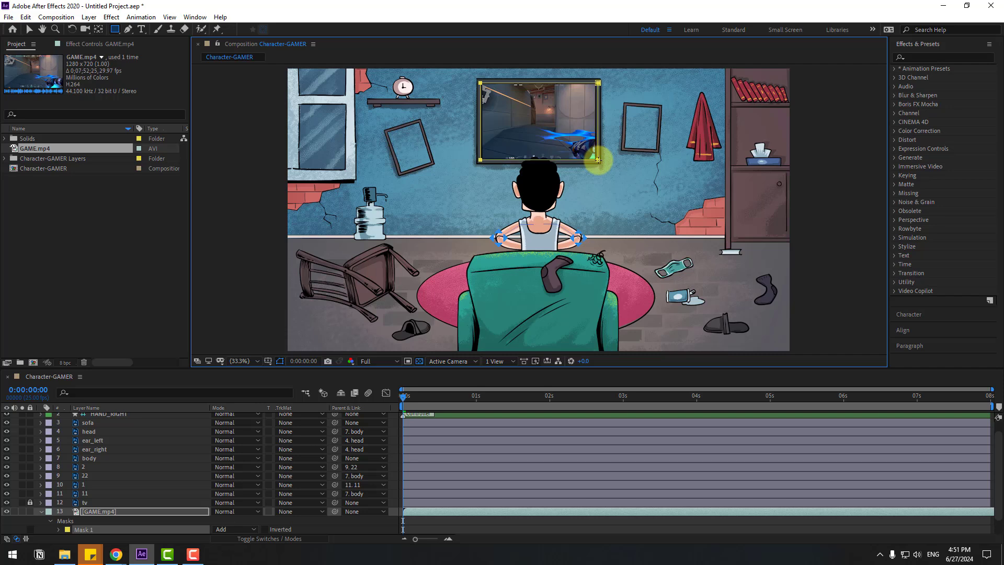
click(29, 29)
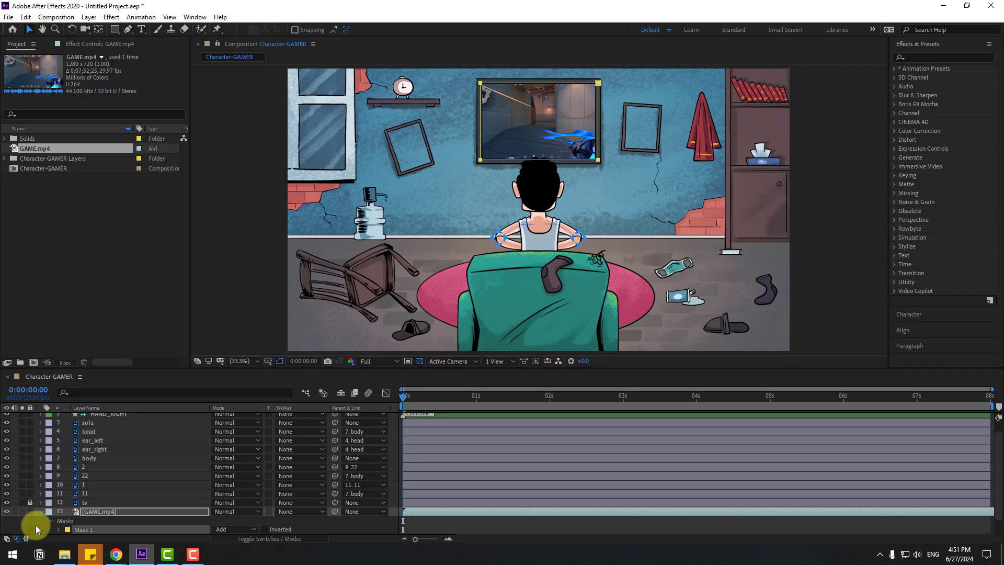
click(40, 513)
drag(410, 399, 911, 366)
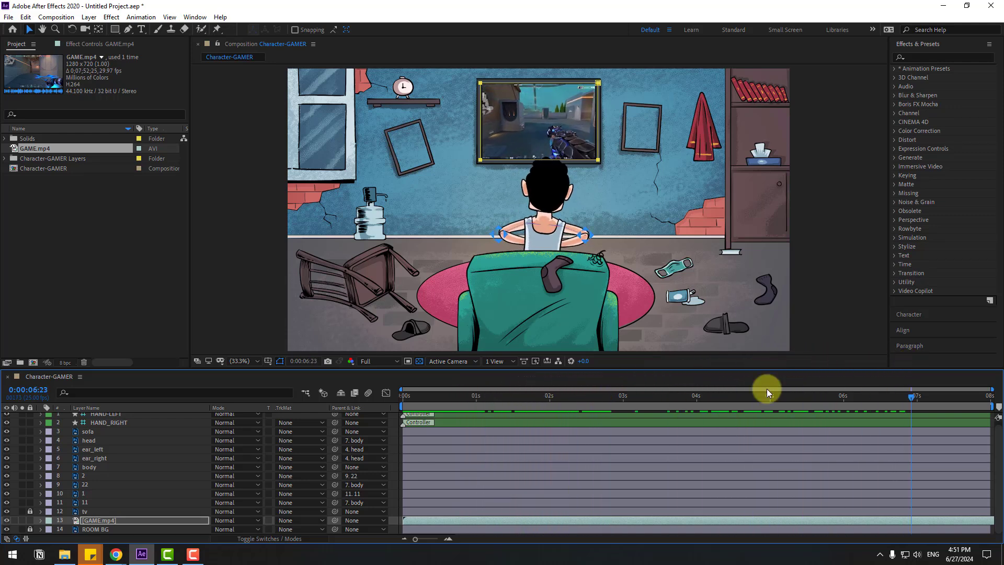
click(94, 521)
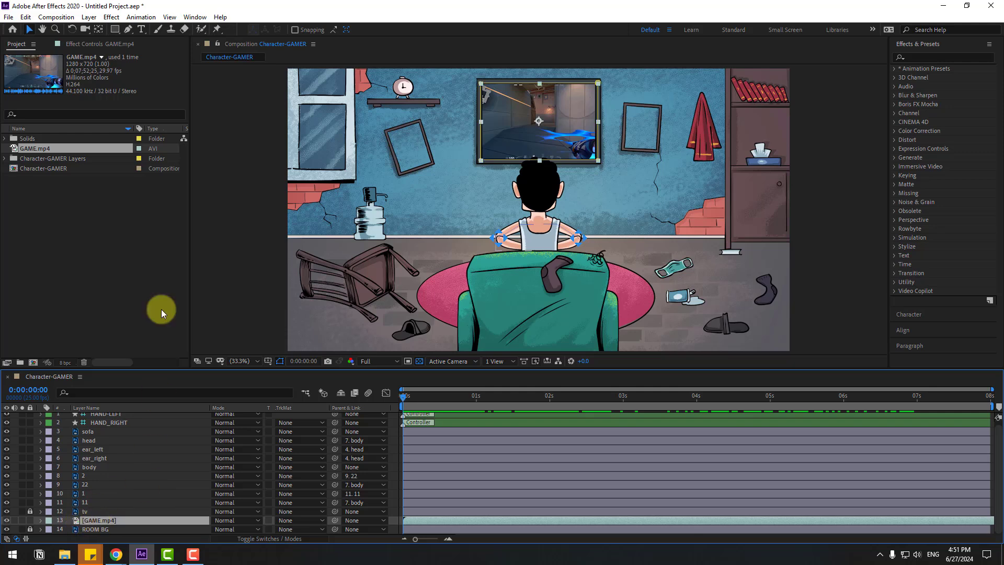
Create a new solid through Layer > New > Solid with blue colour 007EFF
click(89, 18)
mouse_move(94, 30)
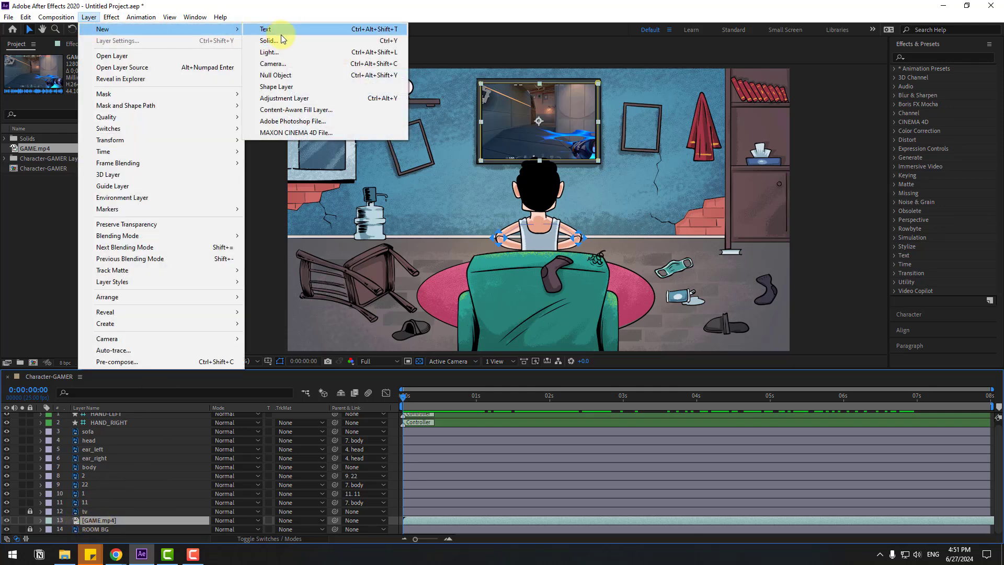
click(280, 40)
click(673, 419)
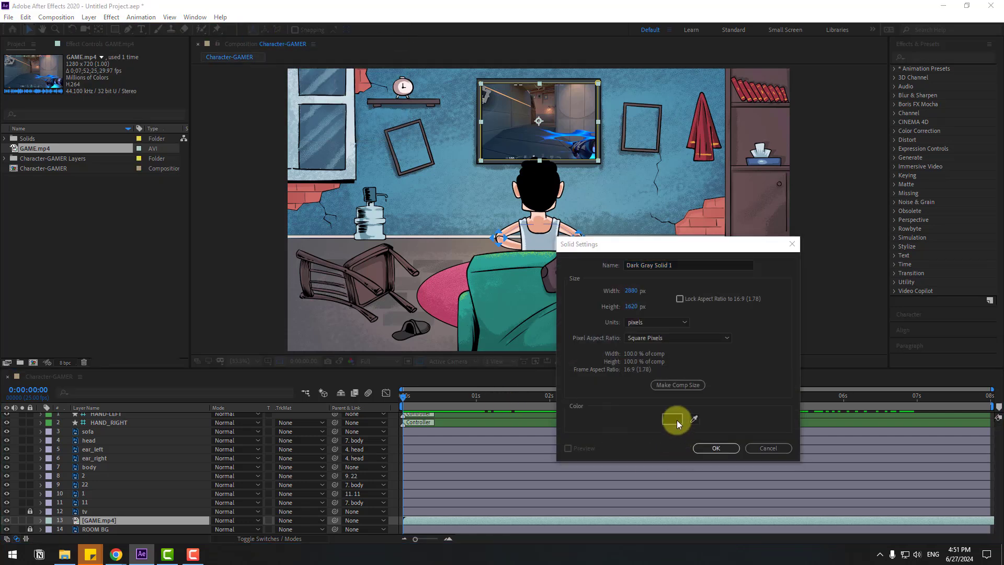
click(411, 502)
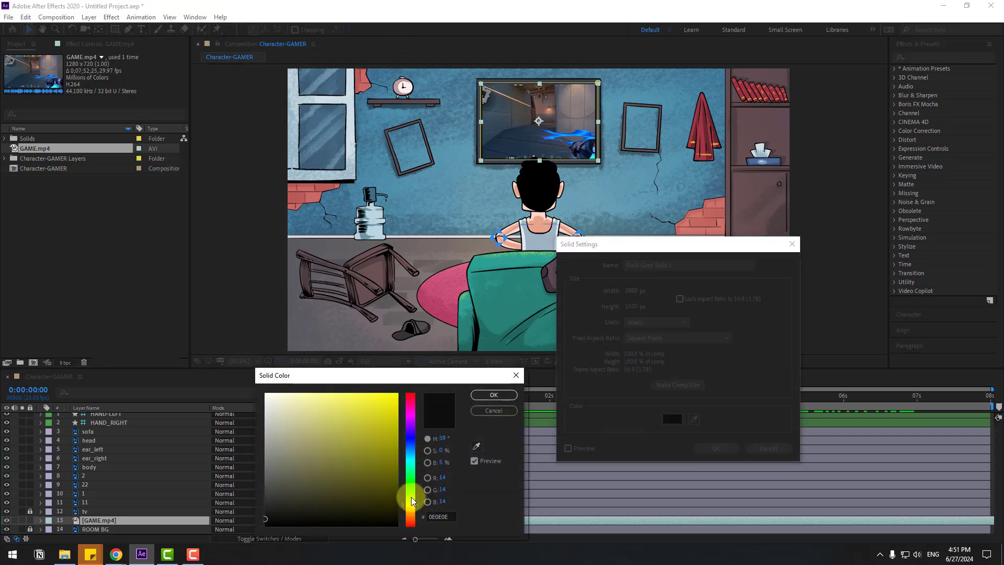
drag(377, 407, 410, 368)
click(497, 395)
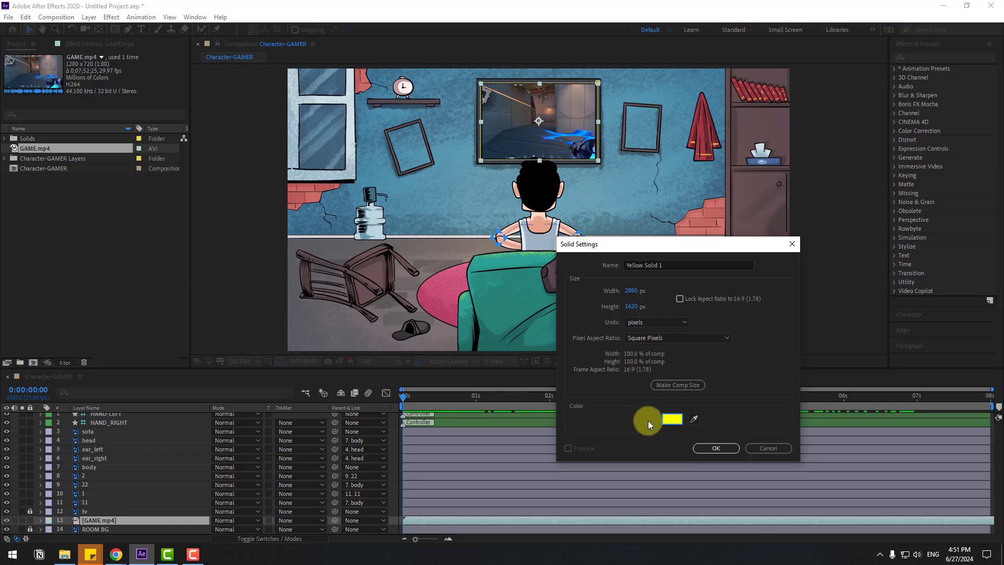
click(664, 419)
click(414, 448)
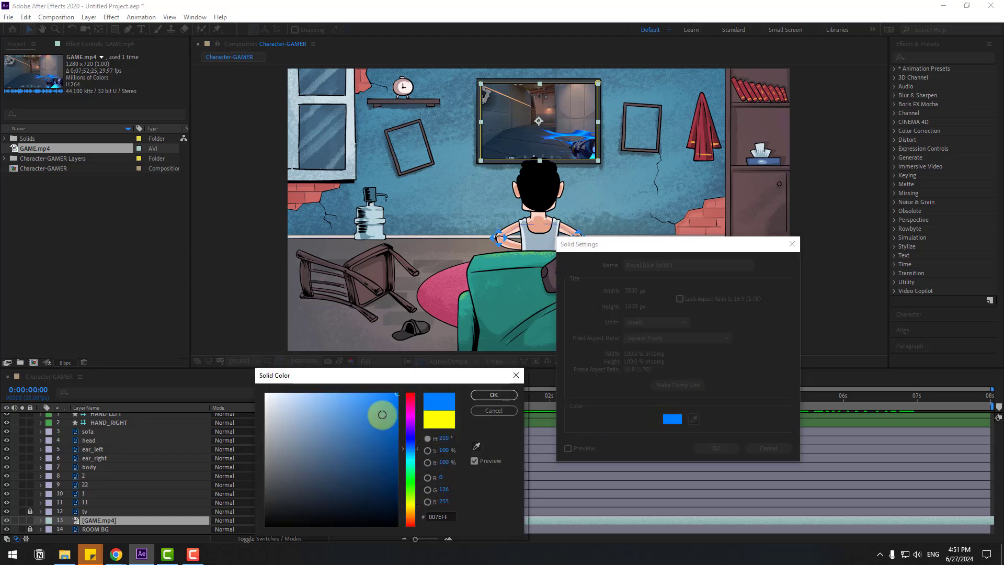
click(494, 395)
Create Royal Blue Solid 1 and pen a trapezoid mask from the frame's bottom corners to the TV's top
click(708, 447)
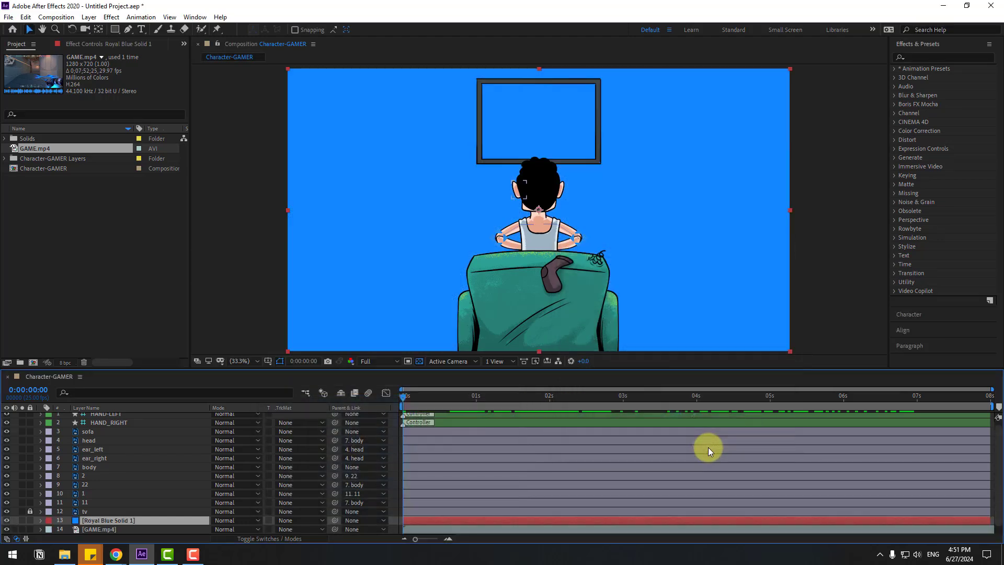
scroll(144, 466, down, 1)
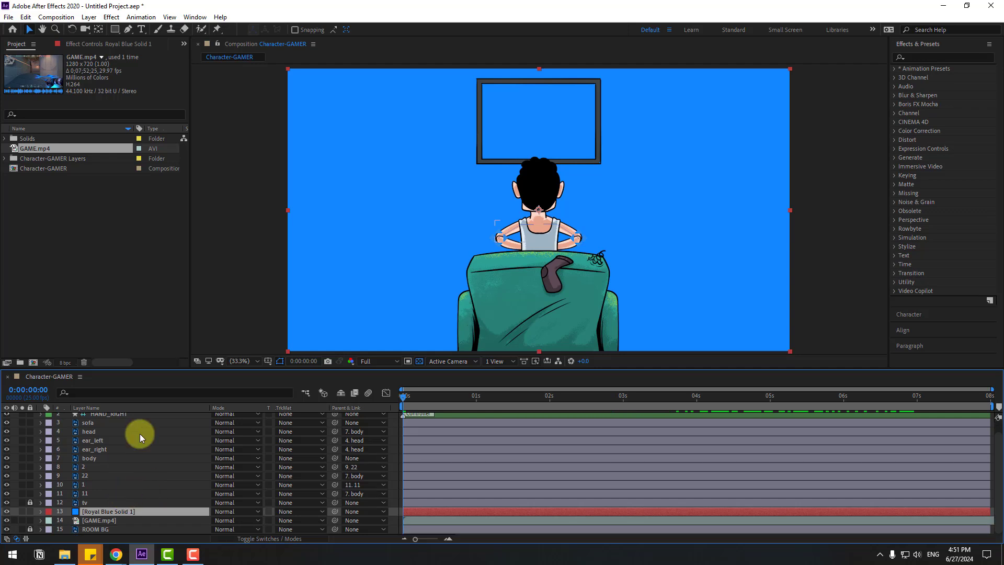
click(128, 32)
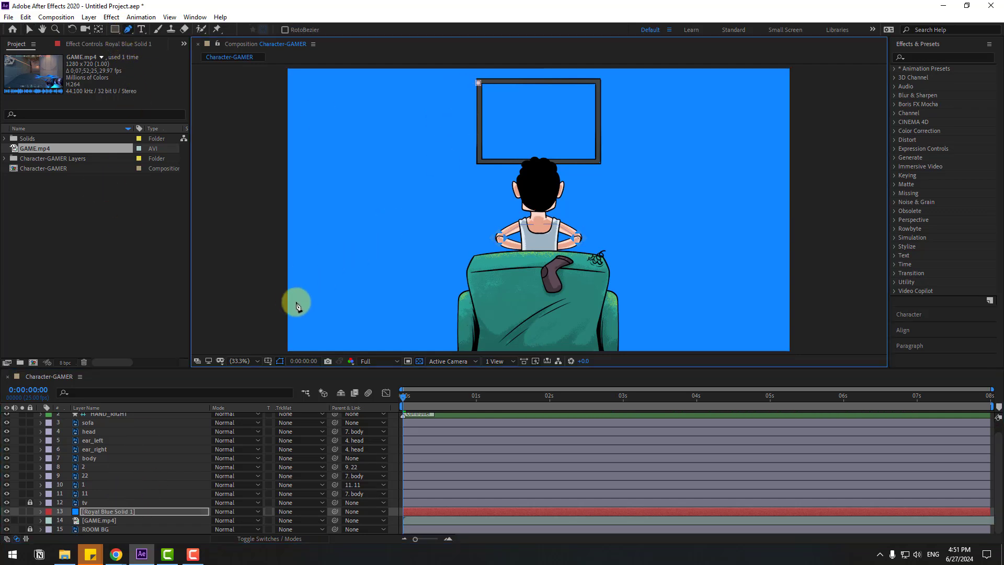
key(h)
drag(282, 329, 289, 303)
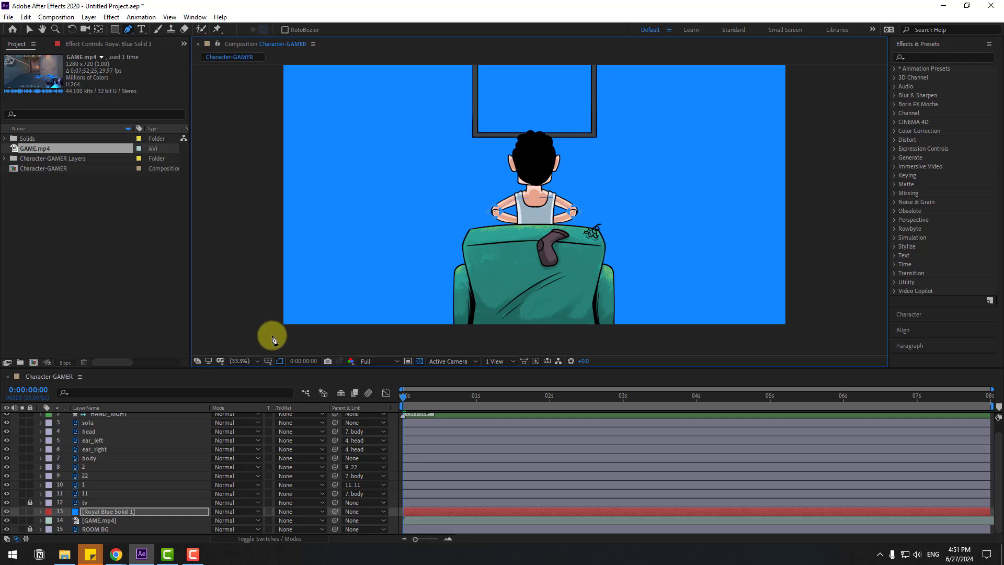
click(269, 333)
click(814, 331)
drag(654, 121, 642, 165)
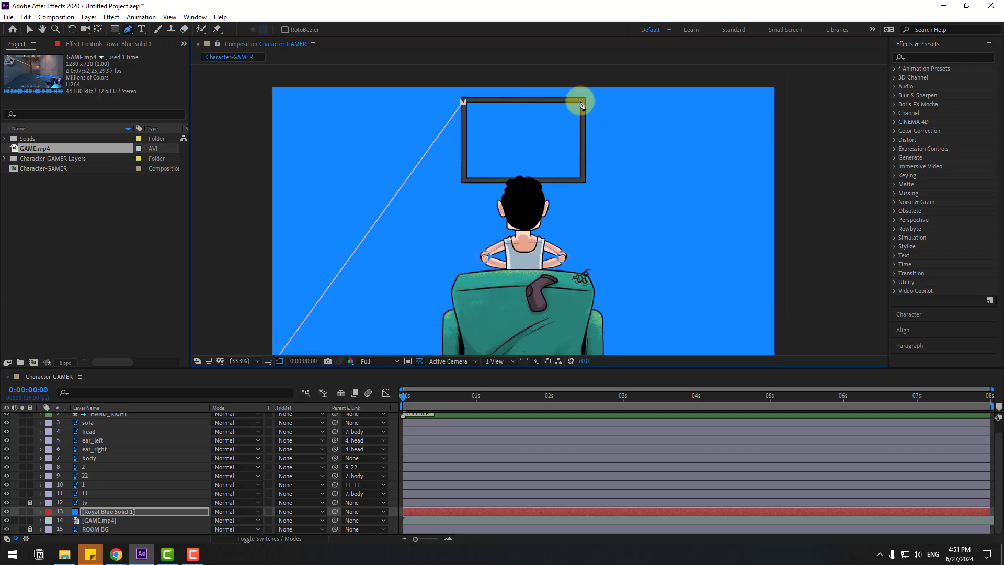
click(581, 100)
click(463, 101)
scroll(450, 175, down, 1)
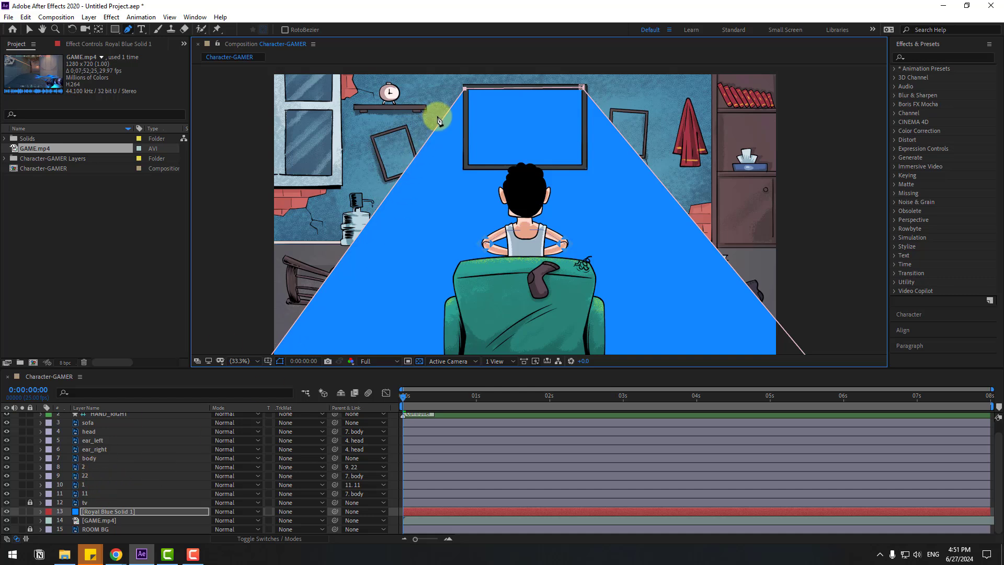
Feather the beam's Mask 1 to 203 pixels
click(96, 513)
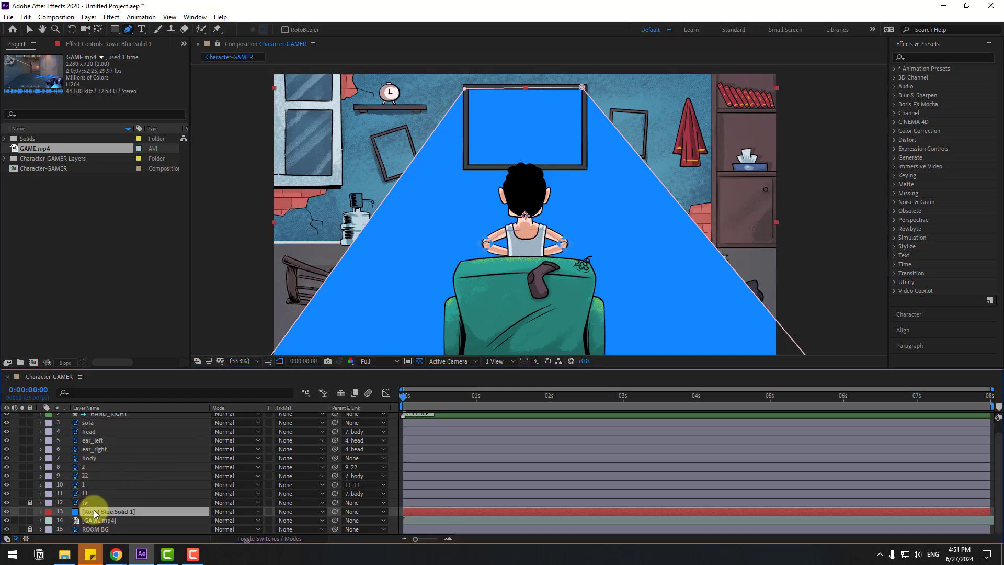
key(m)
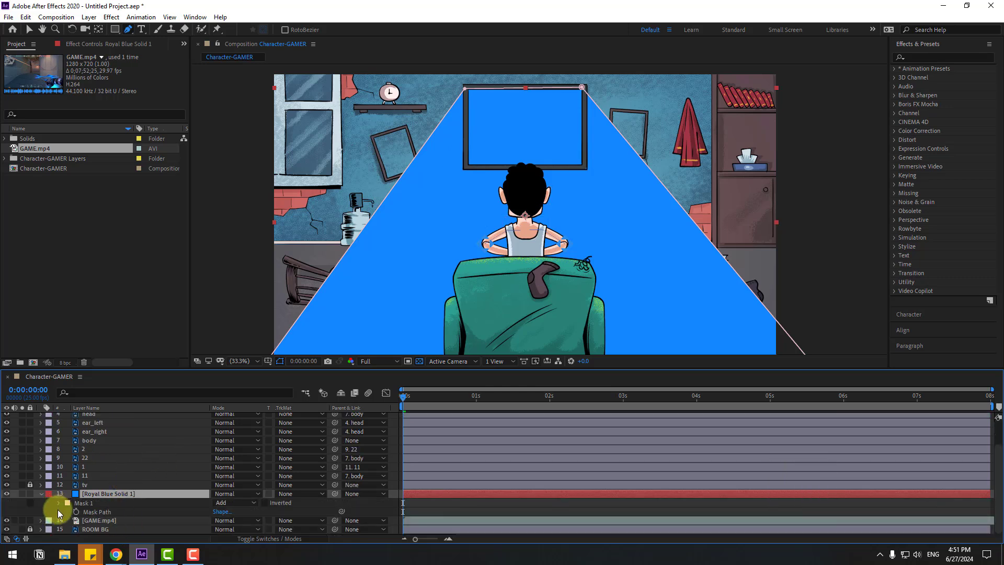
click(58, 510)
click(58, 513)
scroll(152, 517, down, 1)
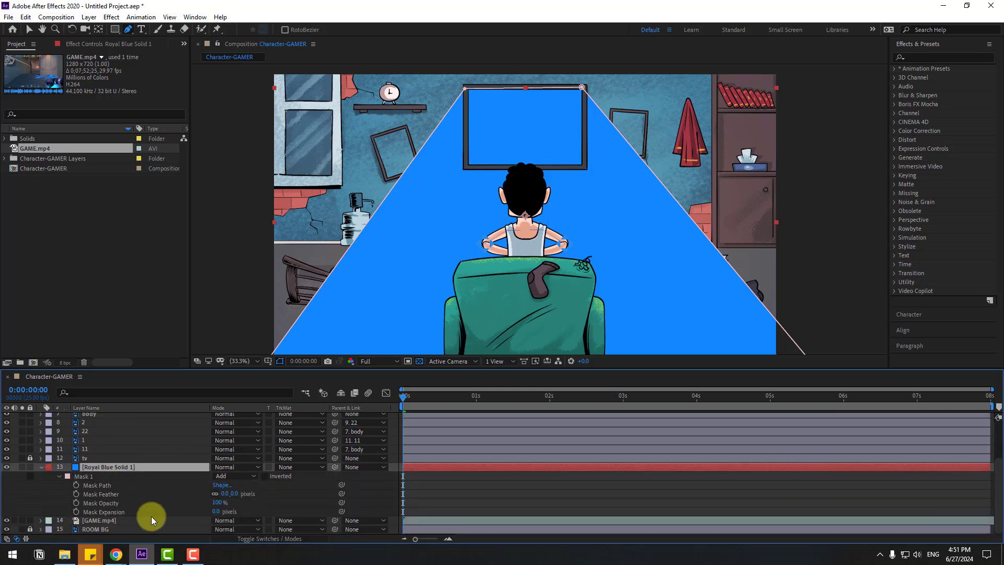
drag(226, 496, 314, 485)
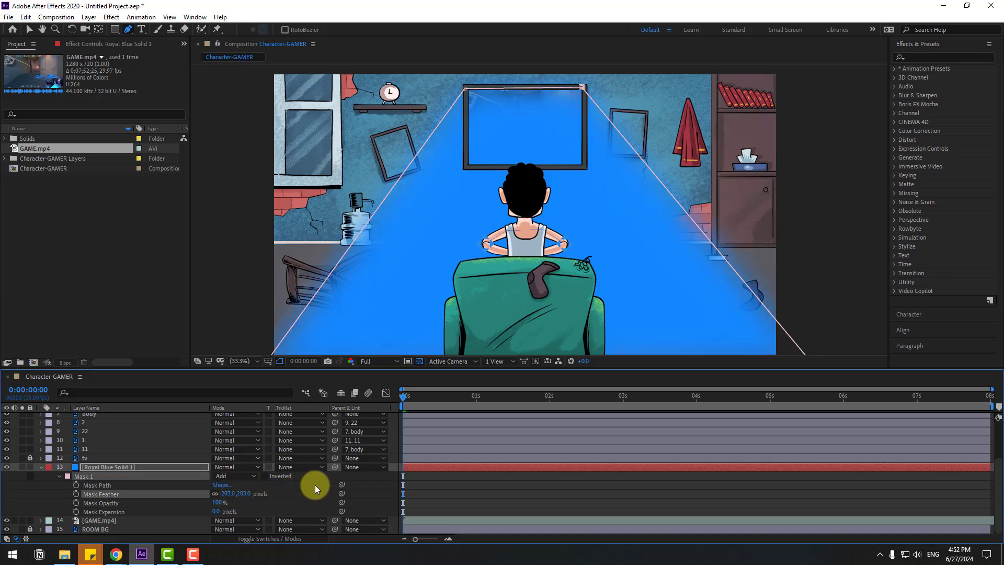
click(104, 468)
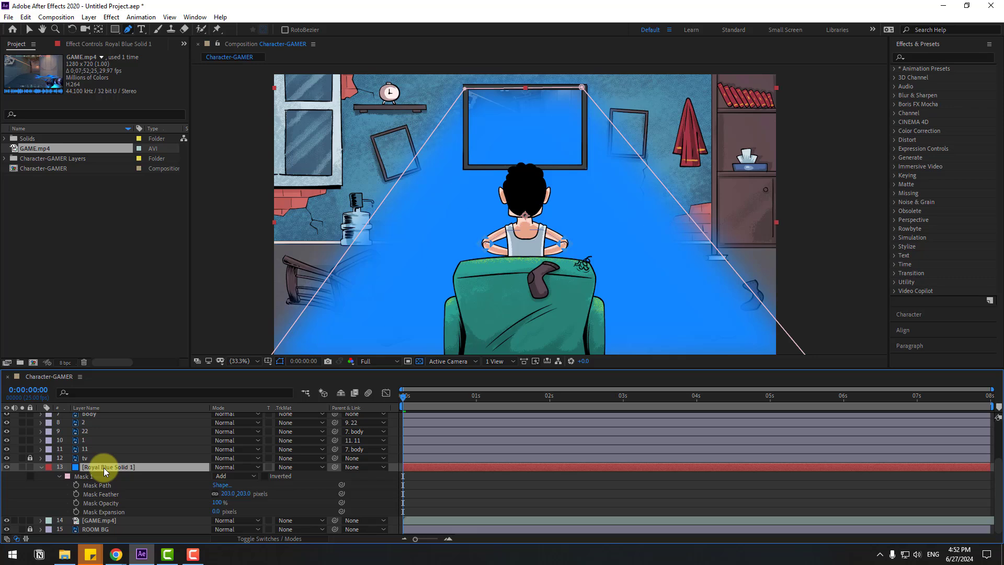
Lower the blue beam's opacity to about 20% and preview it
key(t)
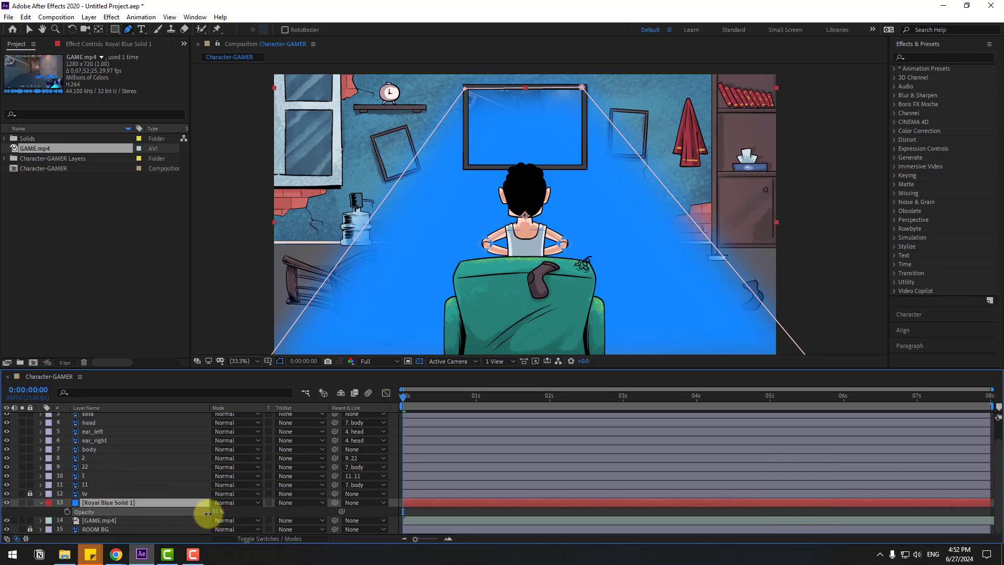
drag(208, 514, 174, 513)
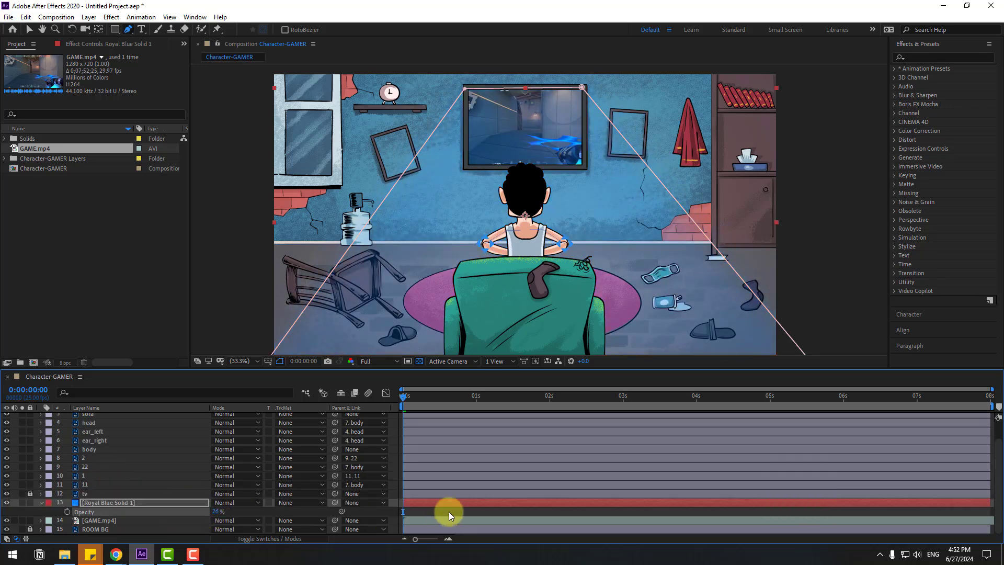
click(449, 511)
key(v)
click(425, 394)
key(space)
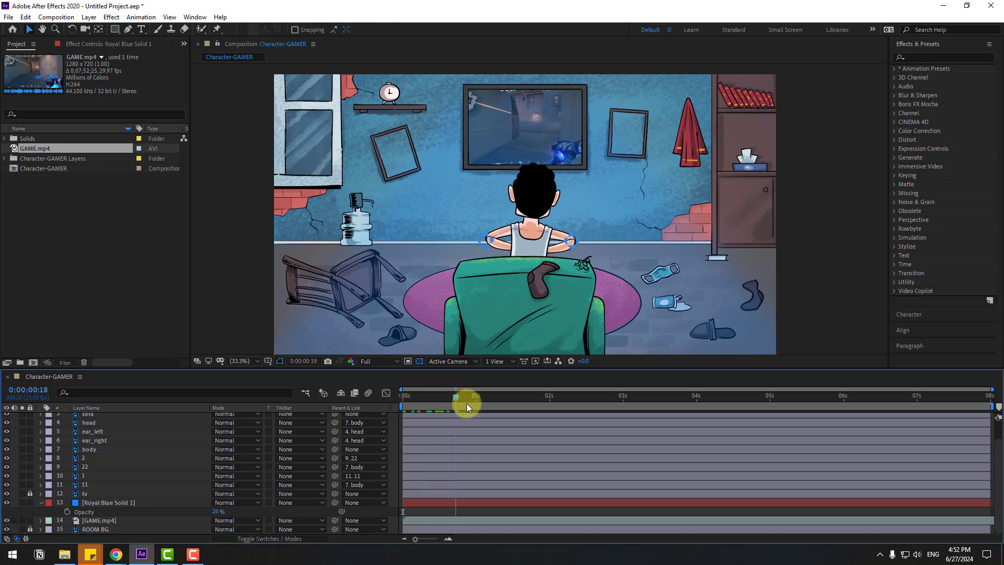
key(Home)
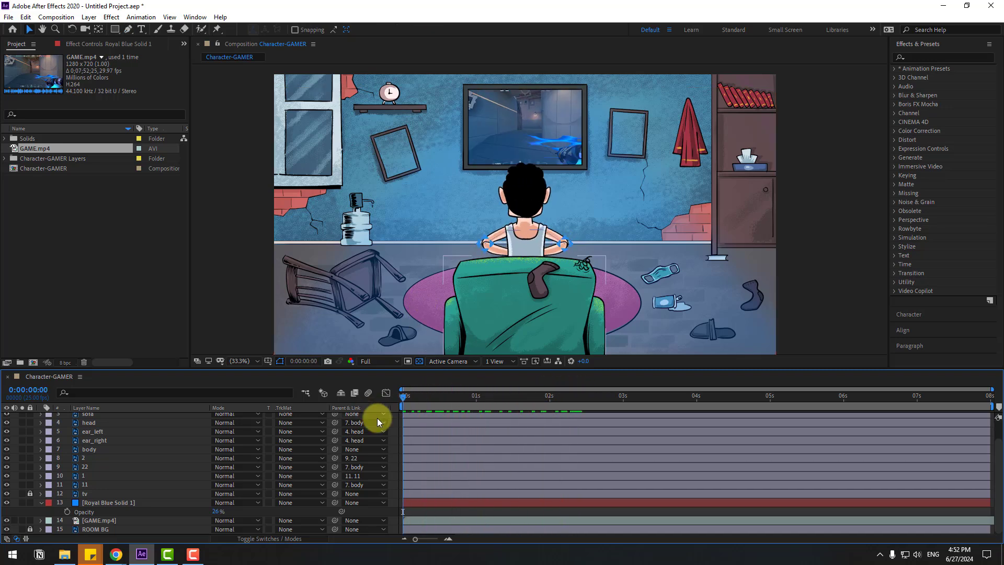
Key flickering opacity values every two frames (e.g. 44%), then stretch the keyframes longer
click(103, 504)
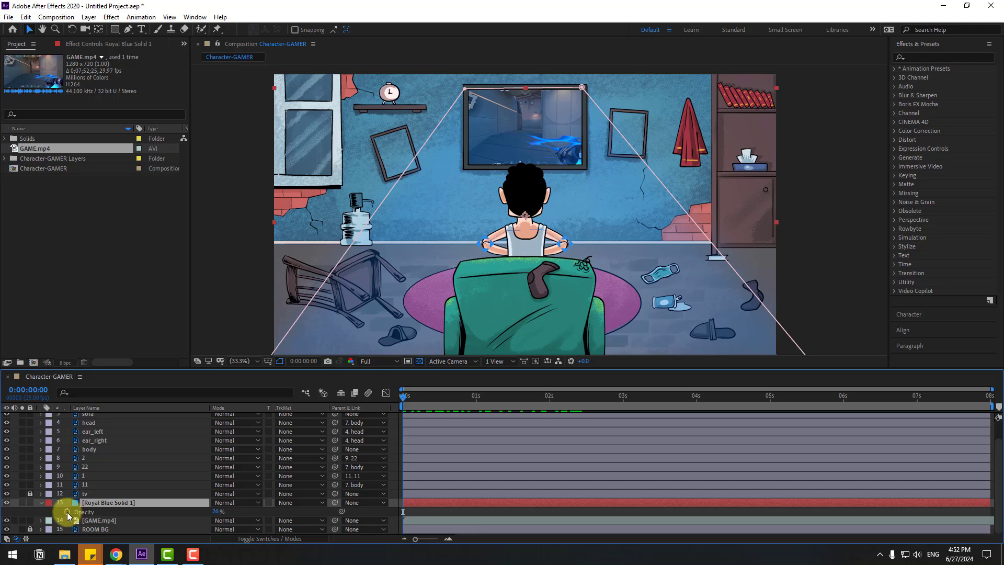
click(67, 511)
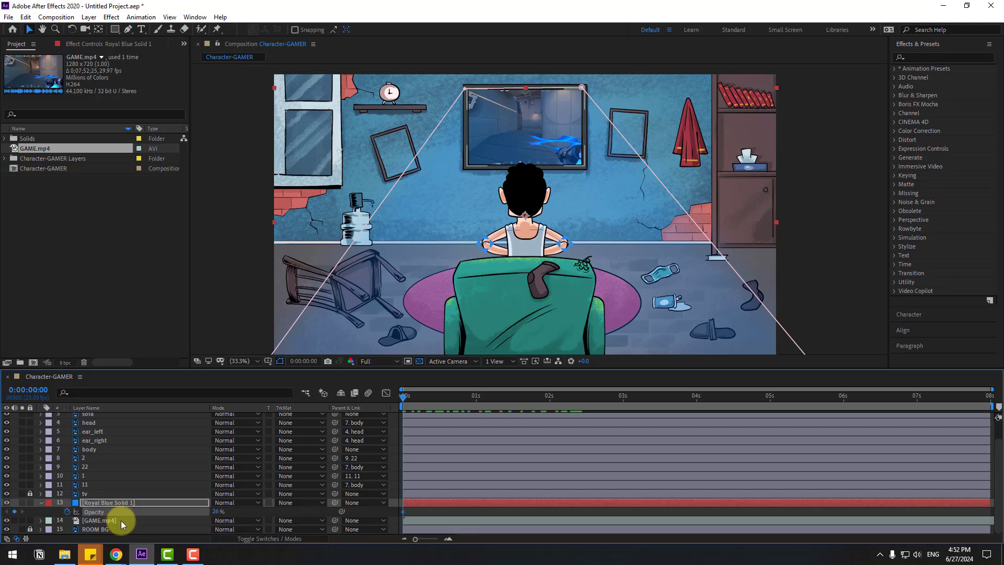
key(Page_Down)
key(Page_Down)
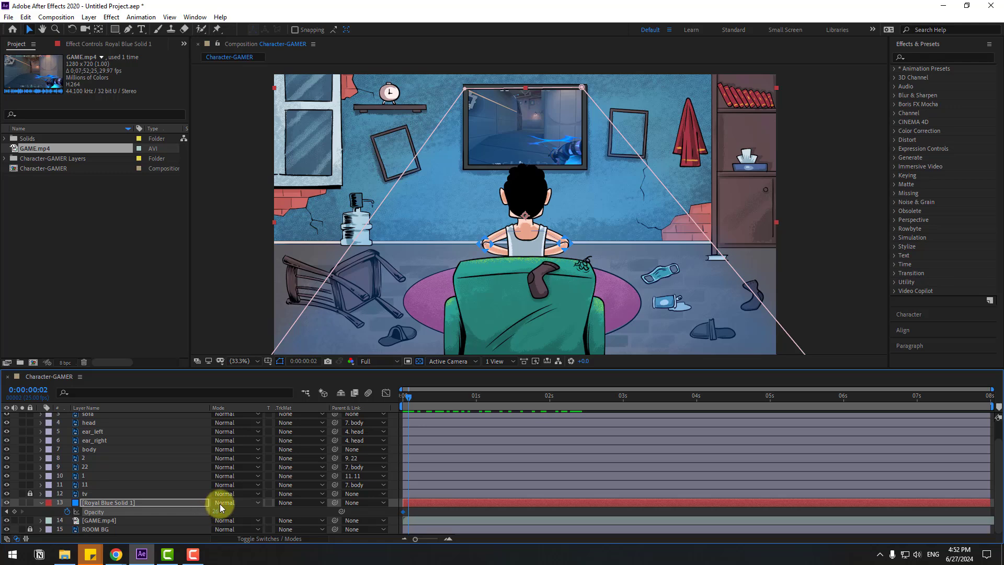
key(Page_Down)
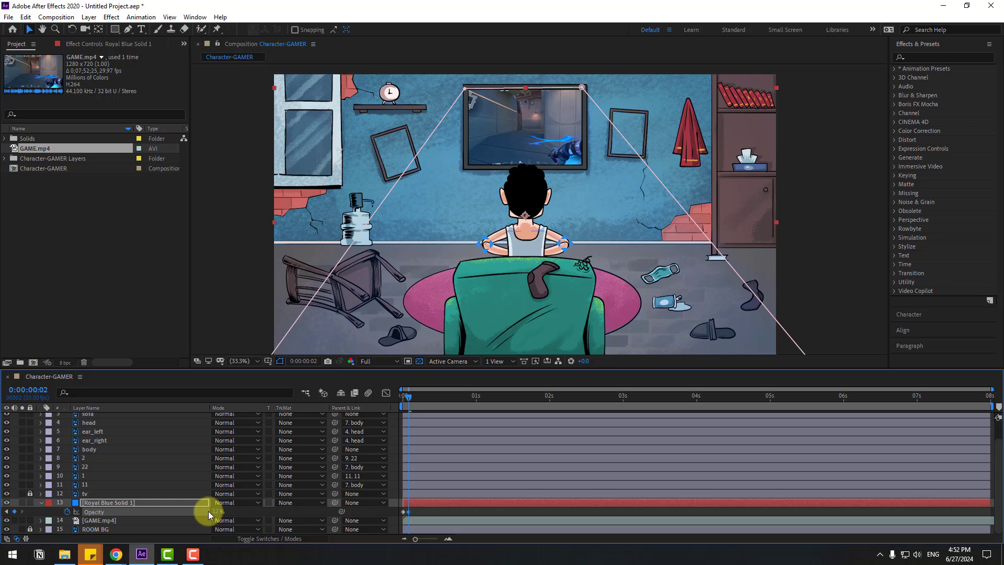
key(Page_Down)
key(Page_Down)
mouse_move(215, 512)
mouse_down()
mouse_move(237, 511)
mouse_move(209, 512)
mouse_move(217, 515)
mouse_up()
key(Page_Down)
key(Page_Down)
key(Page_Down)
key(Page_Down)
key(Page_Down)
key(Page_Down)
key(Page_Down)
key(Page_Down)
key(Page_Down)
key(Page_Down)
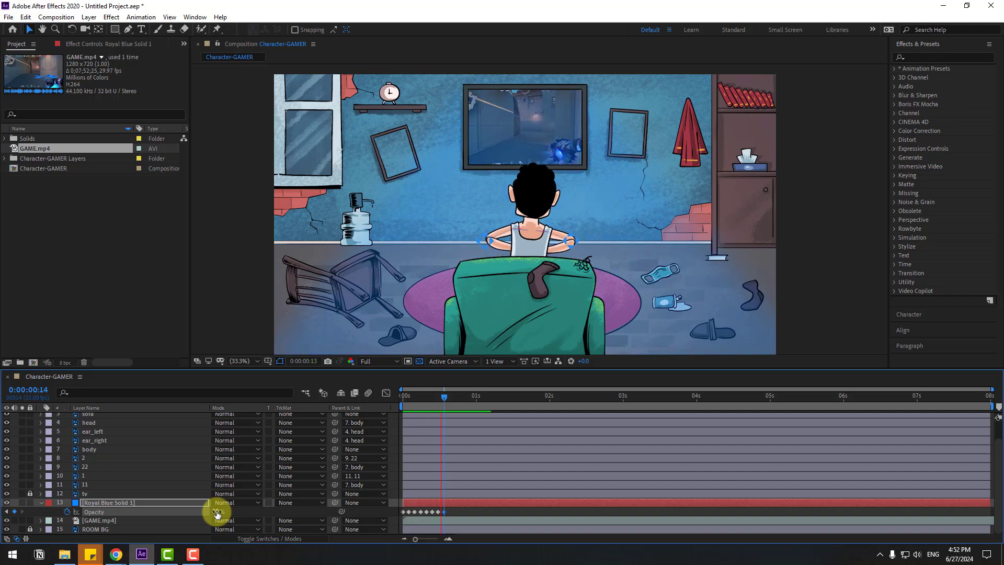
drag(454, 512, 378, 522)
drag(444, 514, 466, 513)
Apply Easy Ease to the opacity keyframes, shift groups of them in time, and preview
right_click(467, 512)
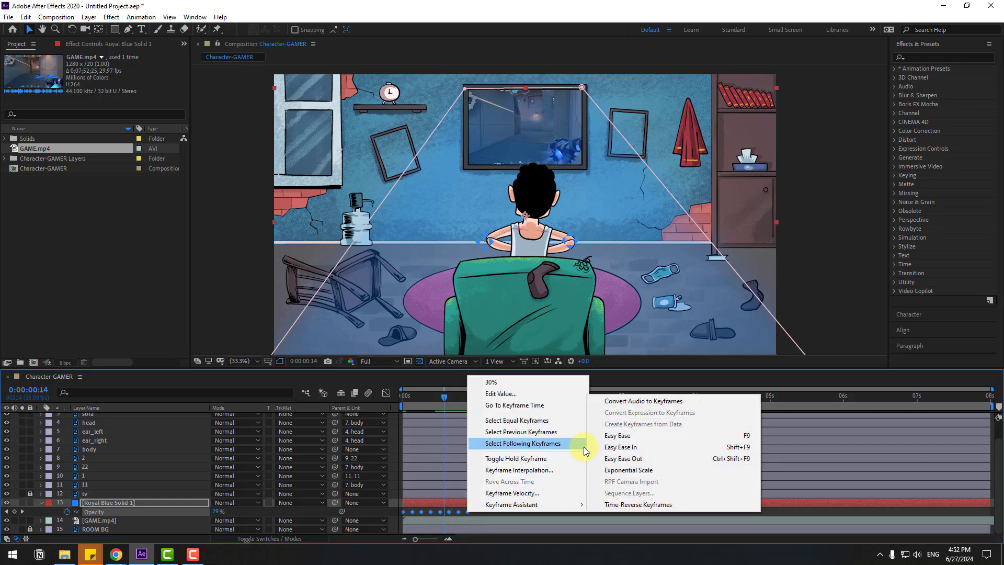
click(599, 438)
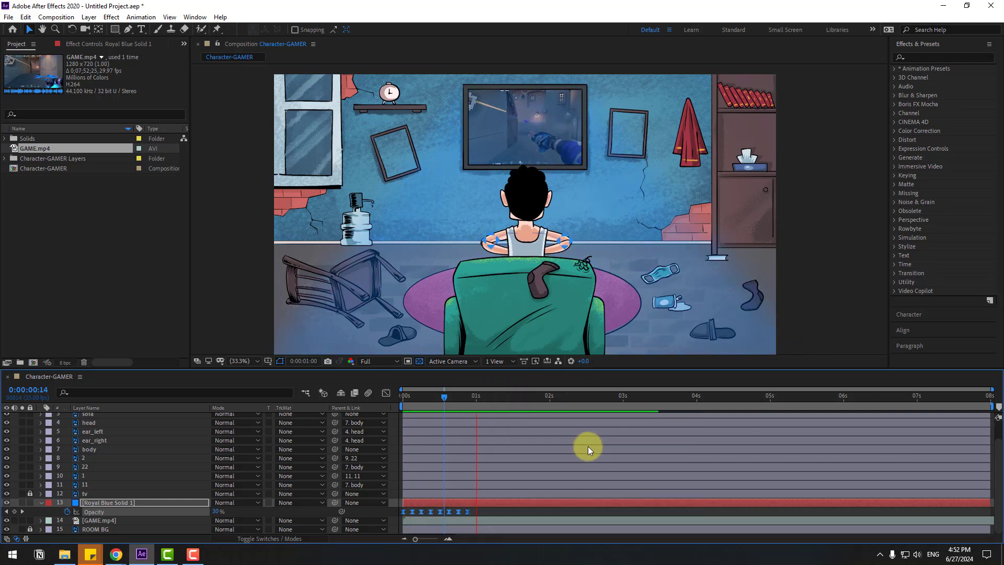
click(469, 514)
drag(451, 513, 435, 513)
drag(505, 512, 431, 512)
key(space)
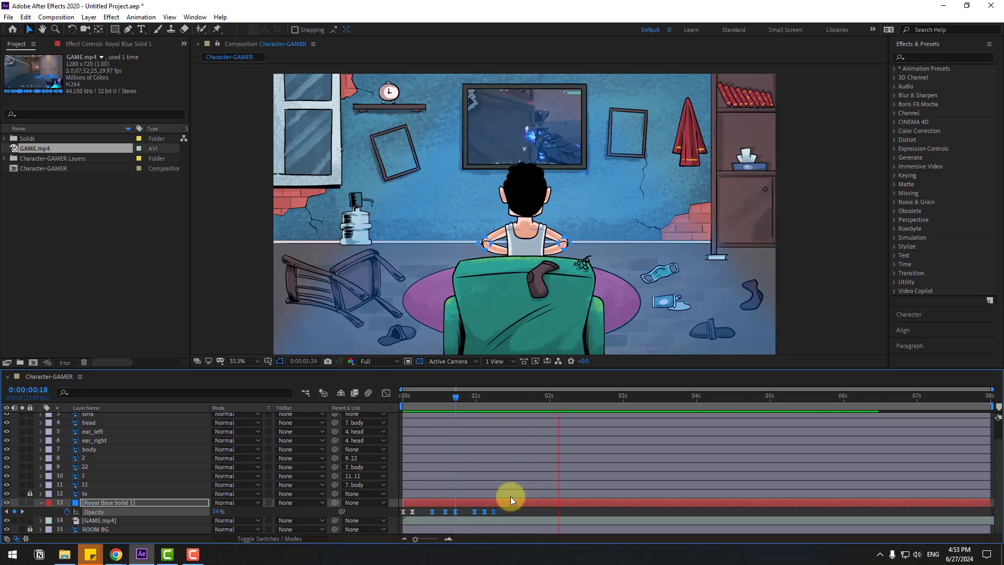
Move the last opacity keyframe slightly later and preview the flicker again
click(498, 400)
click(509, 512)
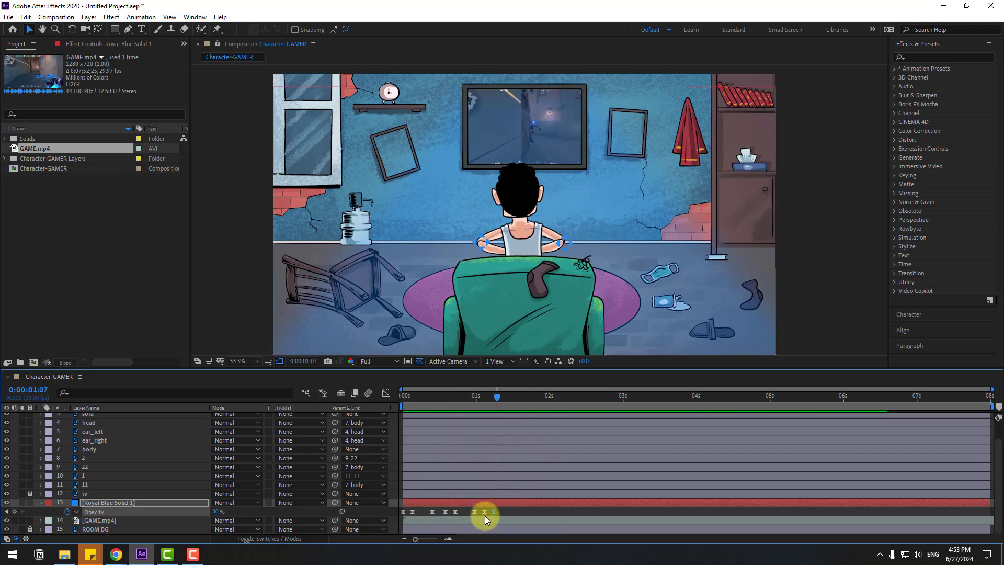
click(485, 512)
mouse_move(494, 512)
mouse_down()
mouse_move(502, 513)
mouse_move(494, 513)
mouse_up()
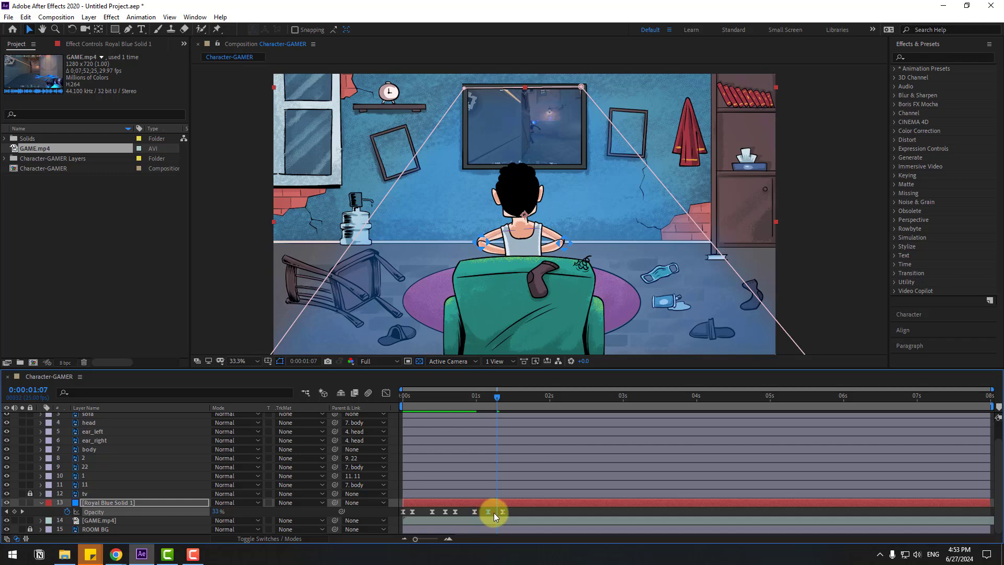
key(space)
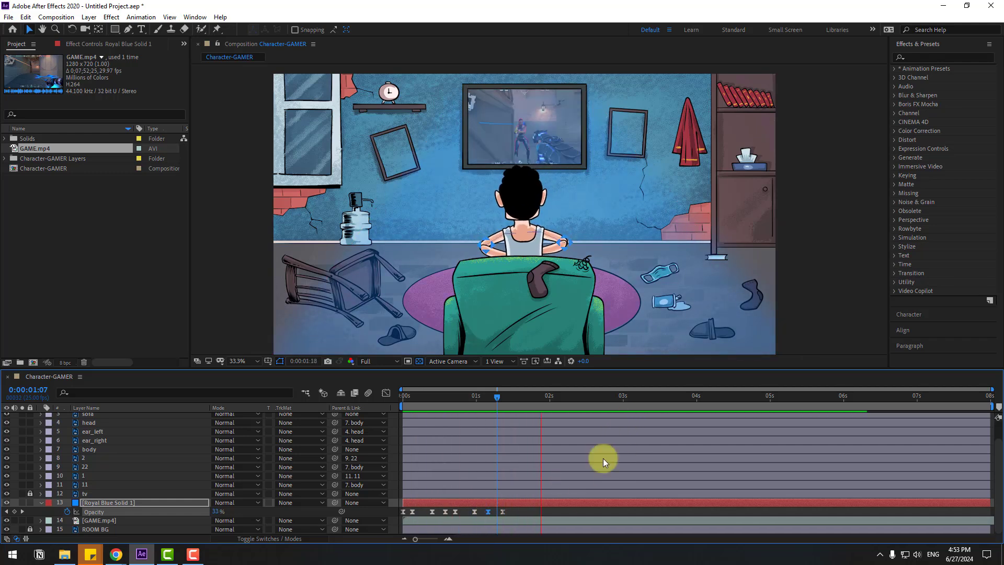
Copy the flicker keyframes and paste them at the playhead, 0:00:03:04 and 0:00:06:10
drag(517, 511, 388, 521)
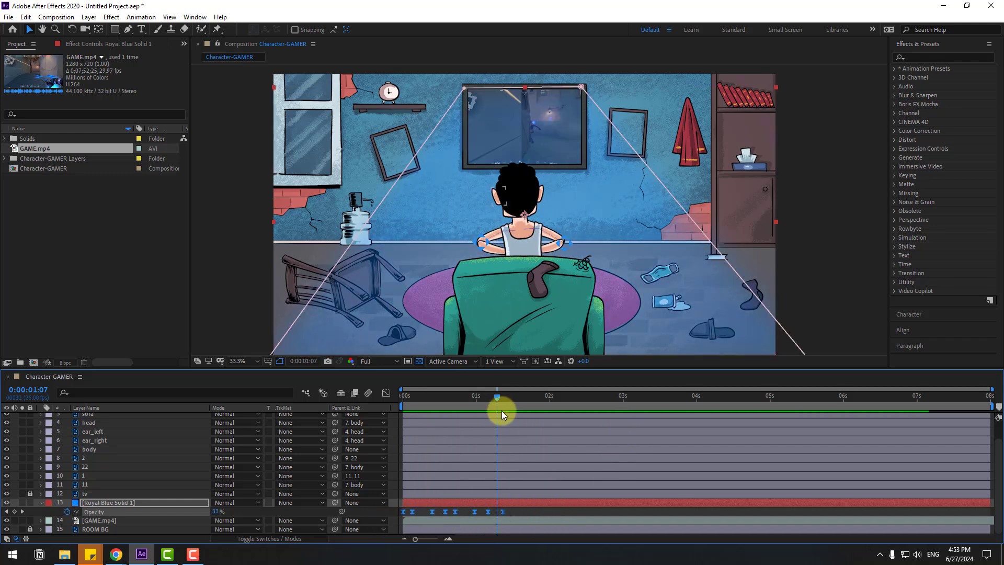
drag(516, 397, 521, 397)
key(ctrl+c)
key(ctrl+v)
drag(632, 512, 388, 518)
drag(645, 400, 636, 400)
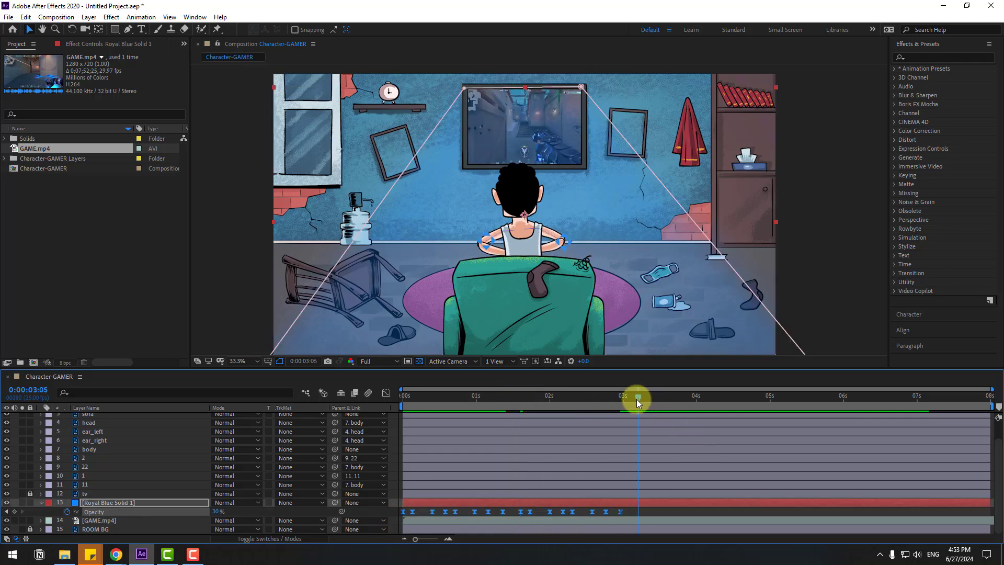
key(ctrl+v)
drag(871, 406, 873, 406)
key(ctrl+v)
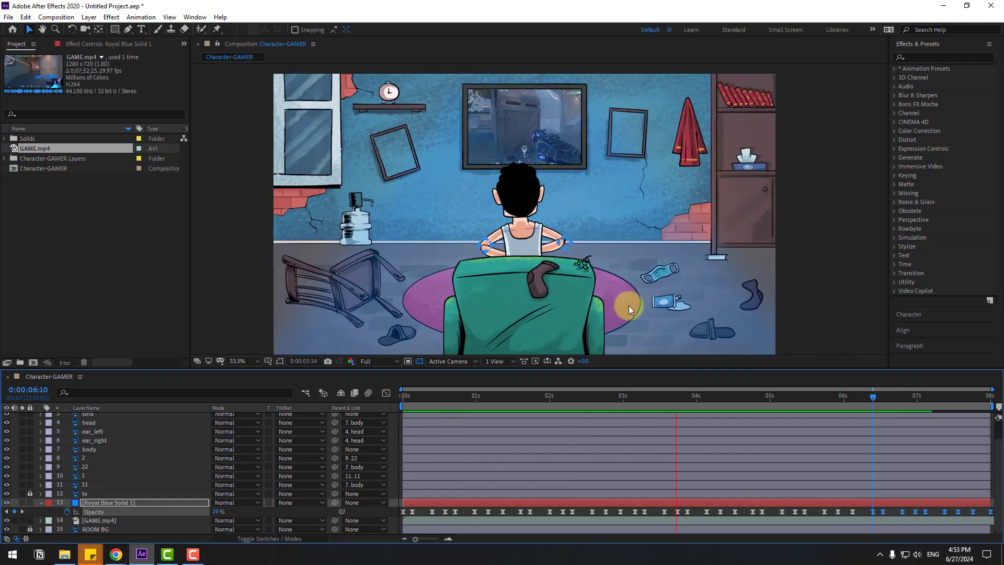
drag(418, 402, 438, 398)
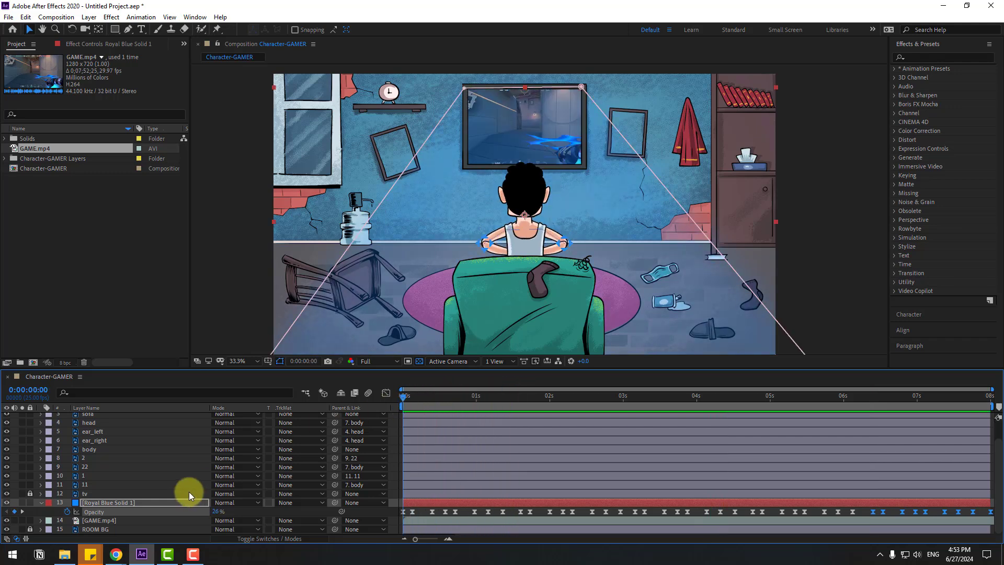
Move Royal Blue Solid 1 above the tv layer, preview, and begin renaming it
drag(94, 502, 95, 495)
key(space)
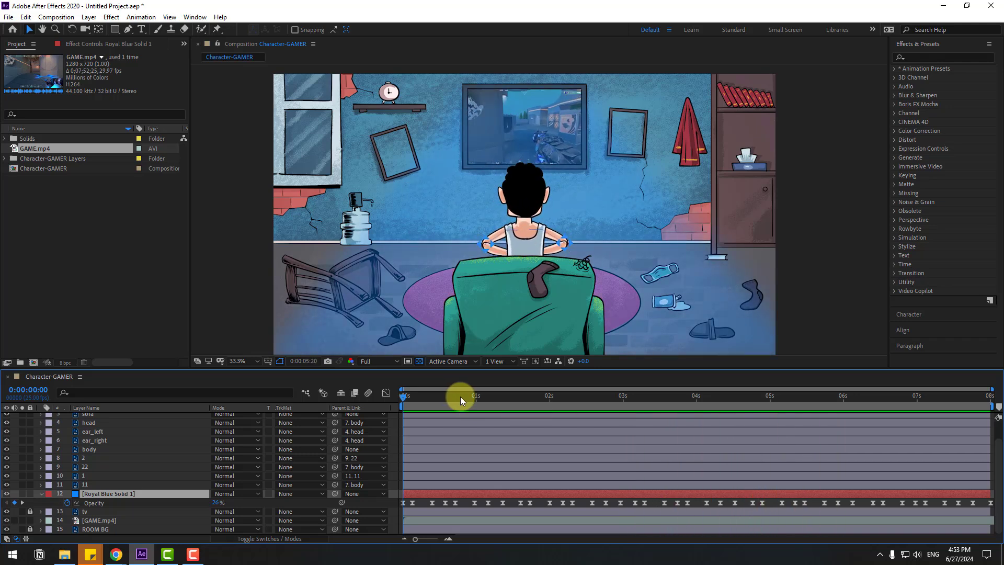
click(461, 396)
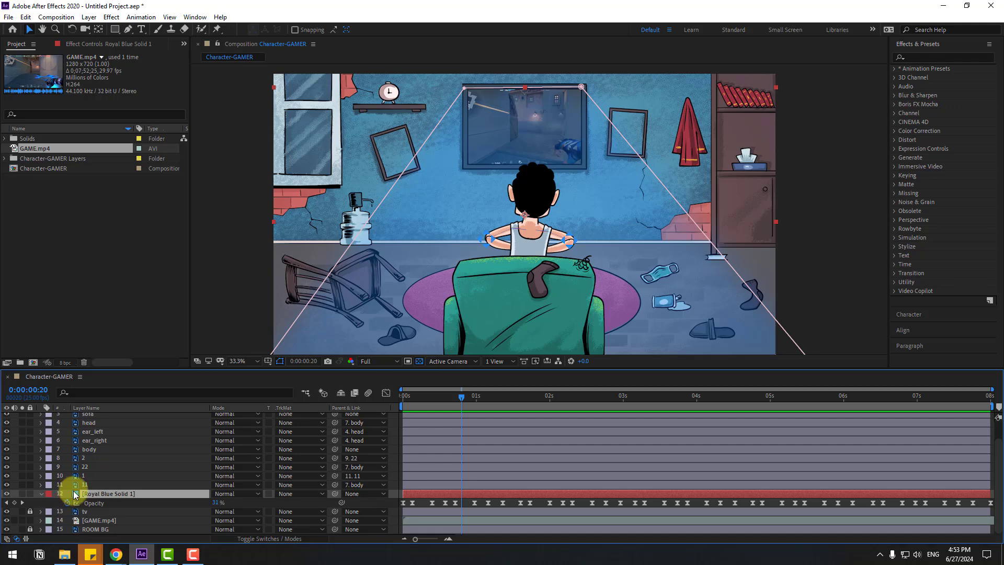
key(Return)
Name the layer TV-light and apply the Fill effect to it
text(TV-li)
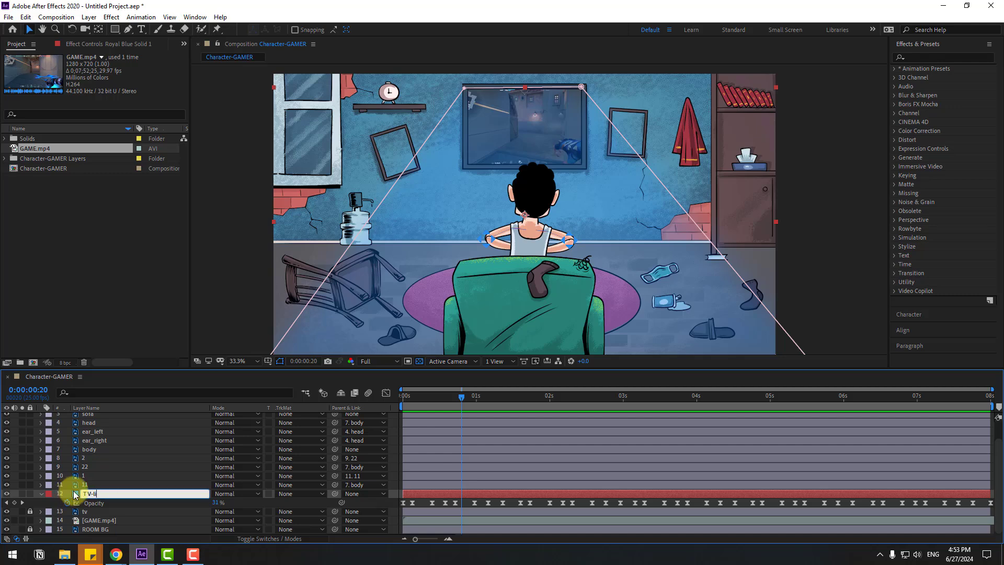
text(ght)
key(Return)
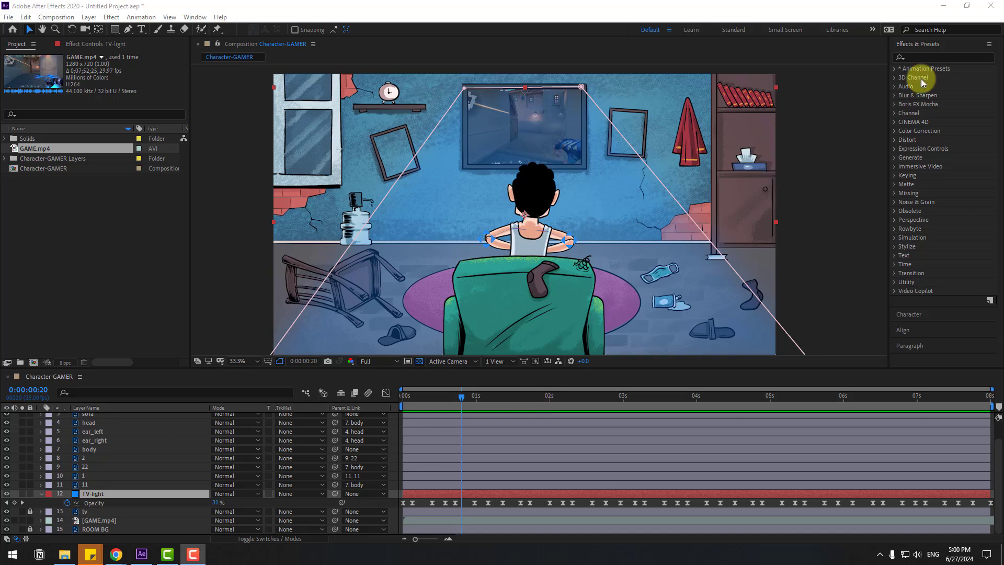
click(927, 59)
text(fill)
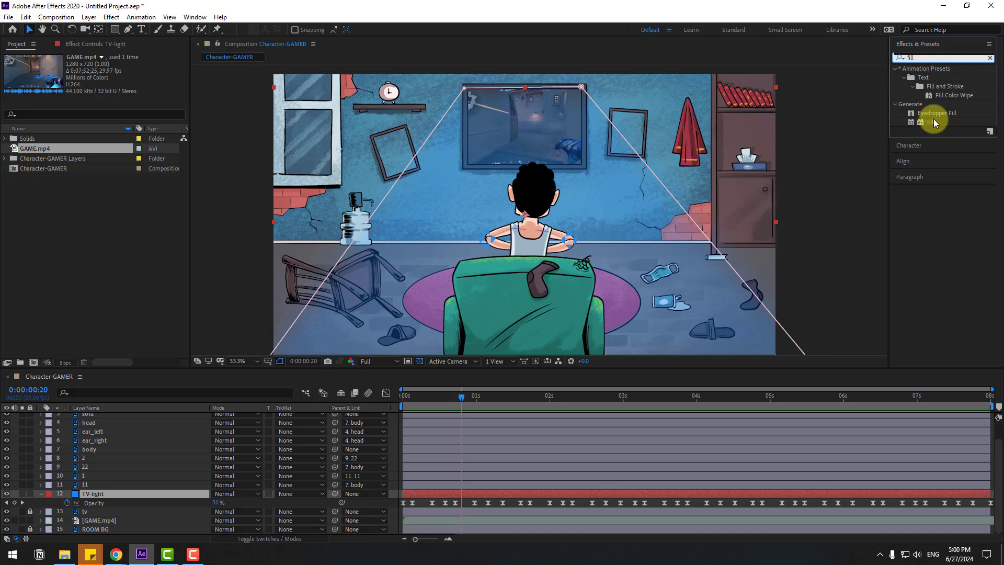
drag(935, 123, 85, 492)
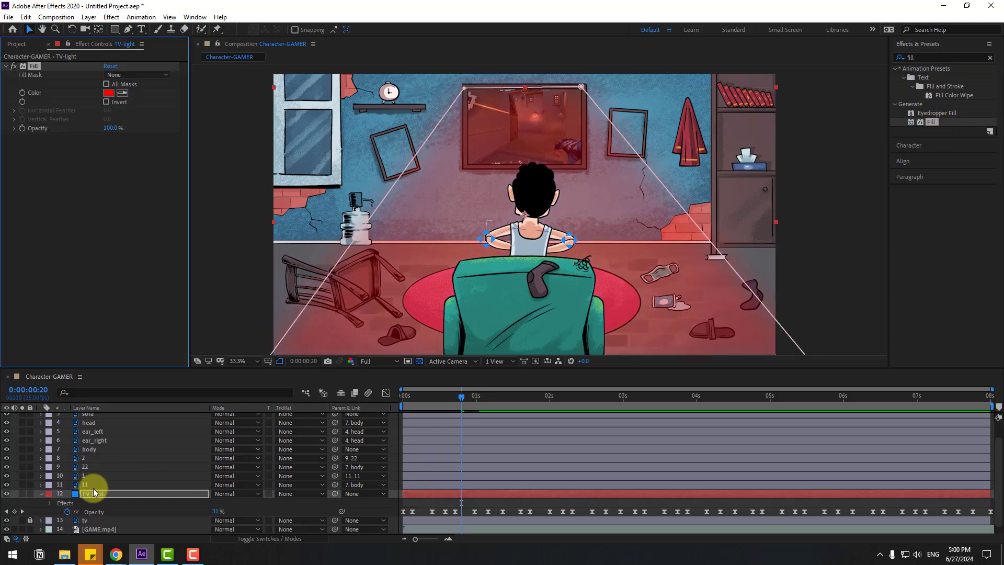
Set the Fill colour to light cyan (26CCEA)
click(109, 93)
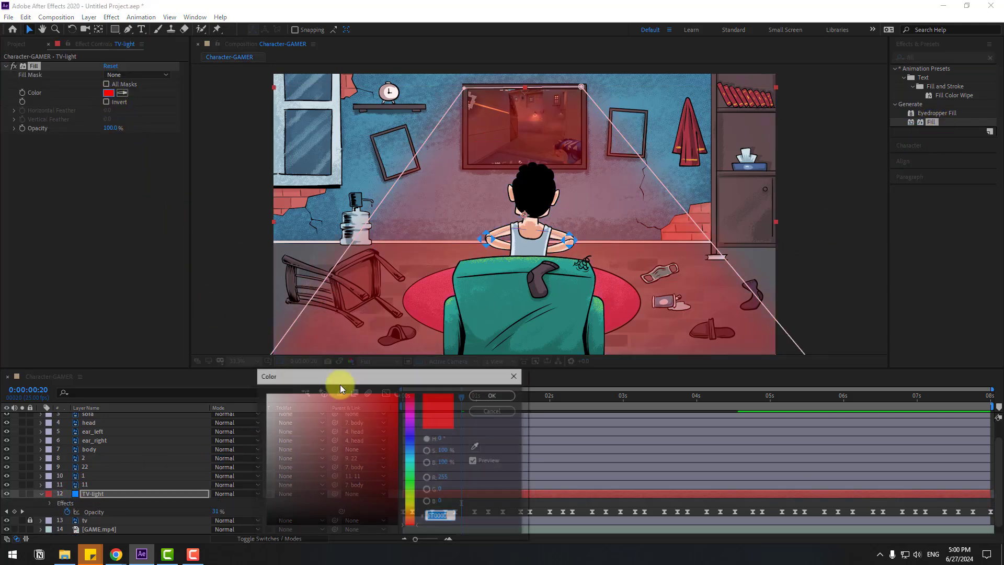
click(411, 456)
drag(373, 420, 377, 403)
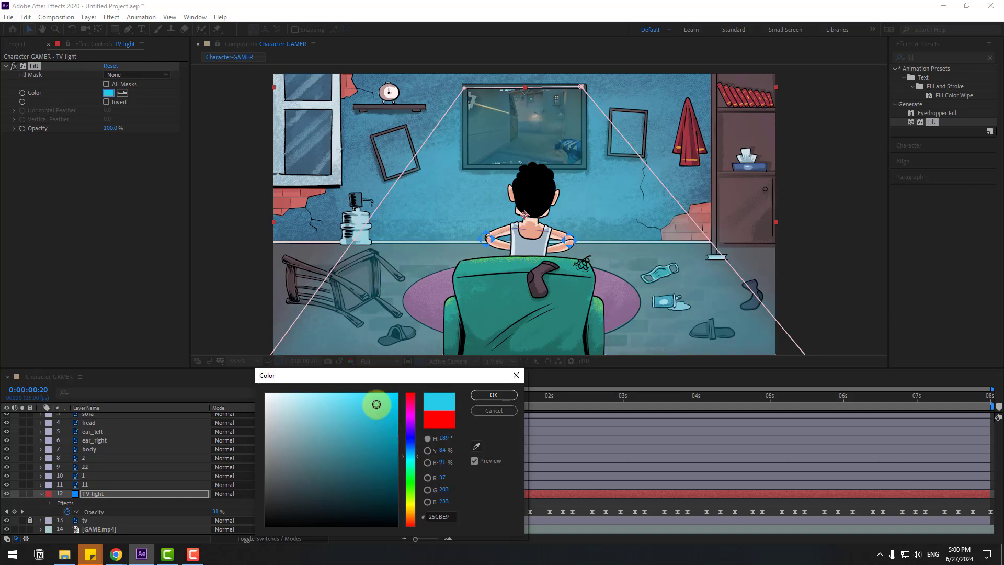
click(476, 399)
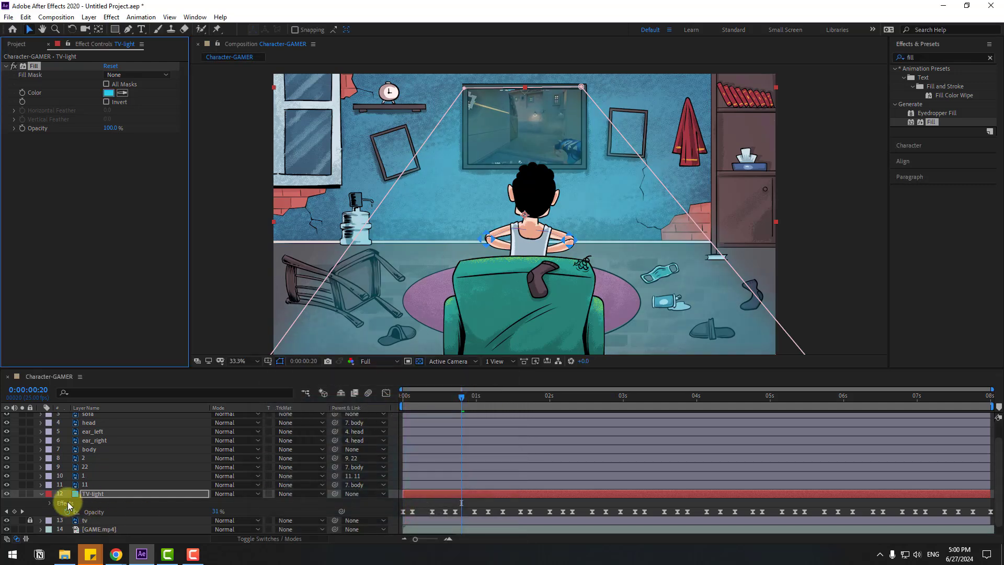
Reveal TV-light's Fill properties and set a red-pink Fill Color keyframe near the start
click(50, 503)
scroll(46, 509, down, 3)
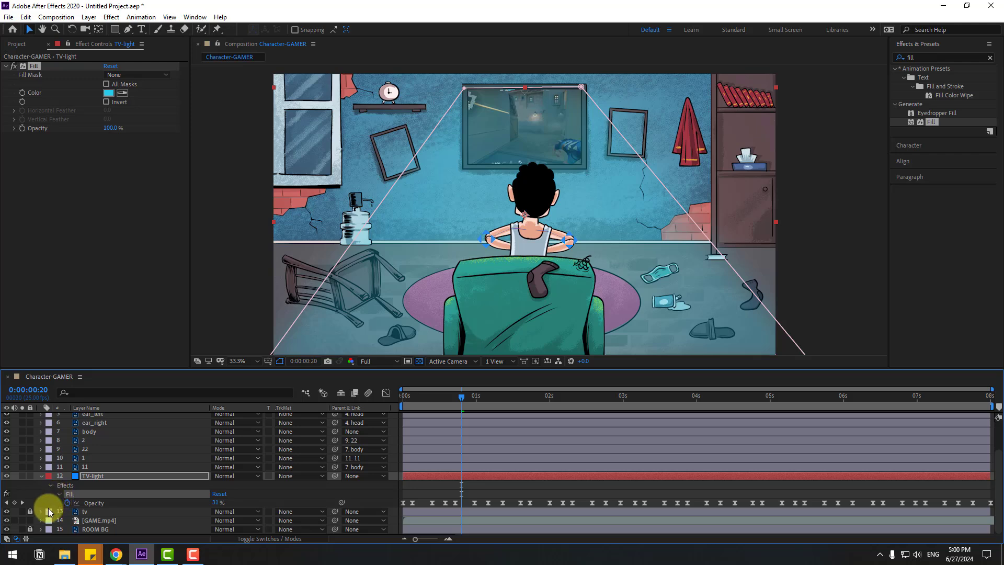
scroll(47, 506, down, 3)
drag(448, 400, 391, 399)
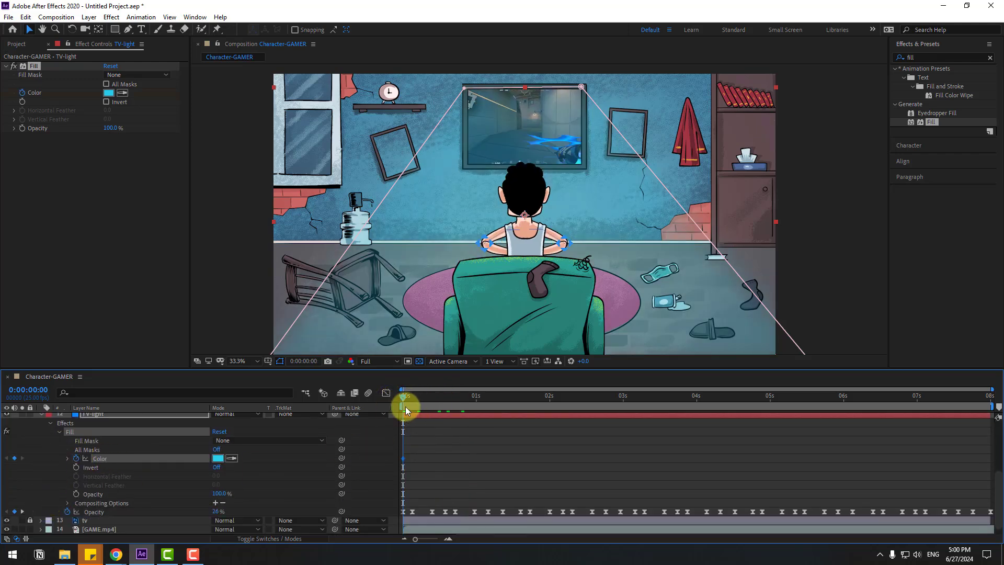
drag(406, 398, 412, 400)
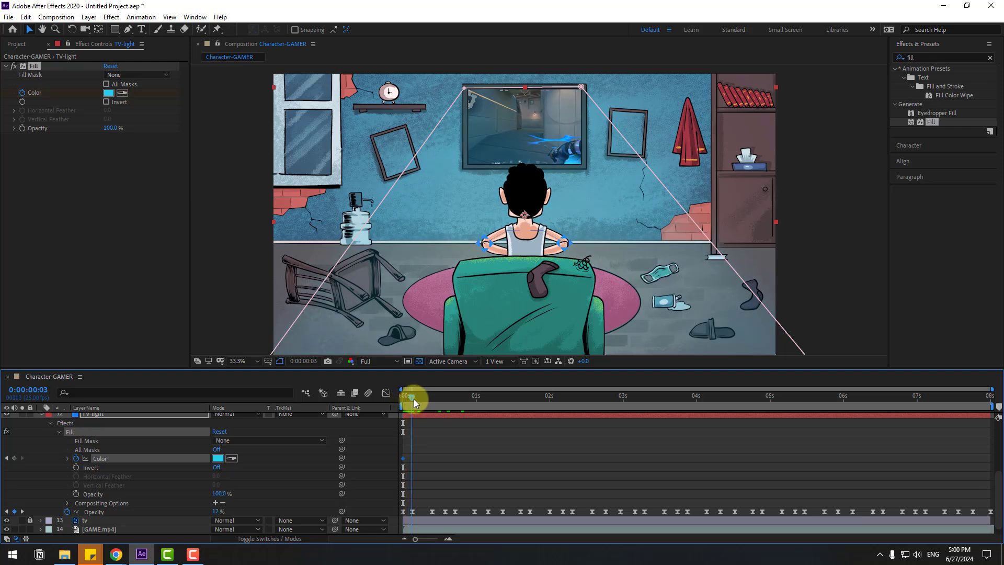
click(220, 459)
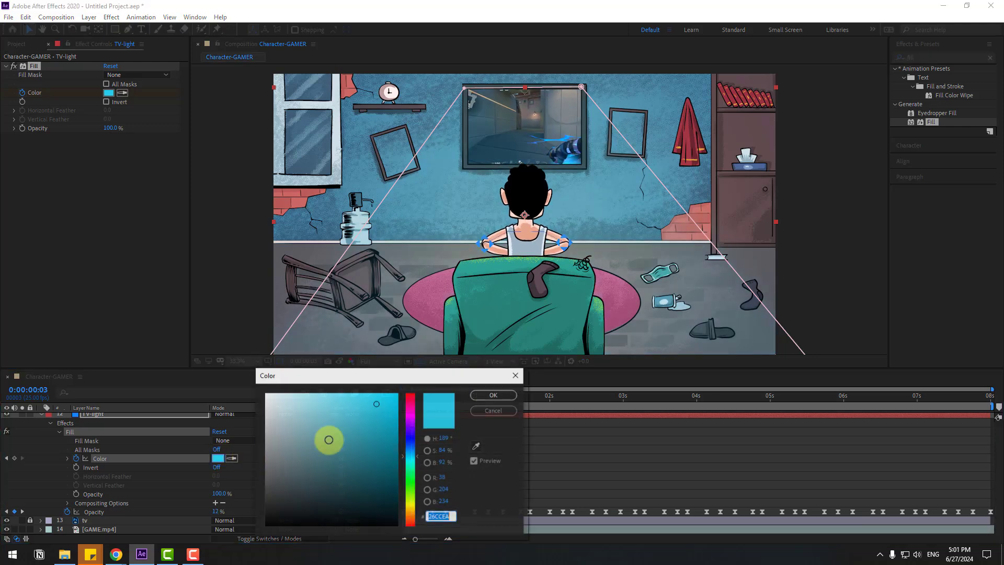
click(409, 399)
click(476, 395)
Key the Fill Color yellow at frame 10 and purple at frame 14
drag(406, 398, 432, 402)
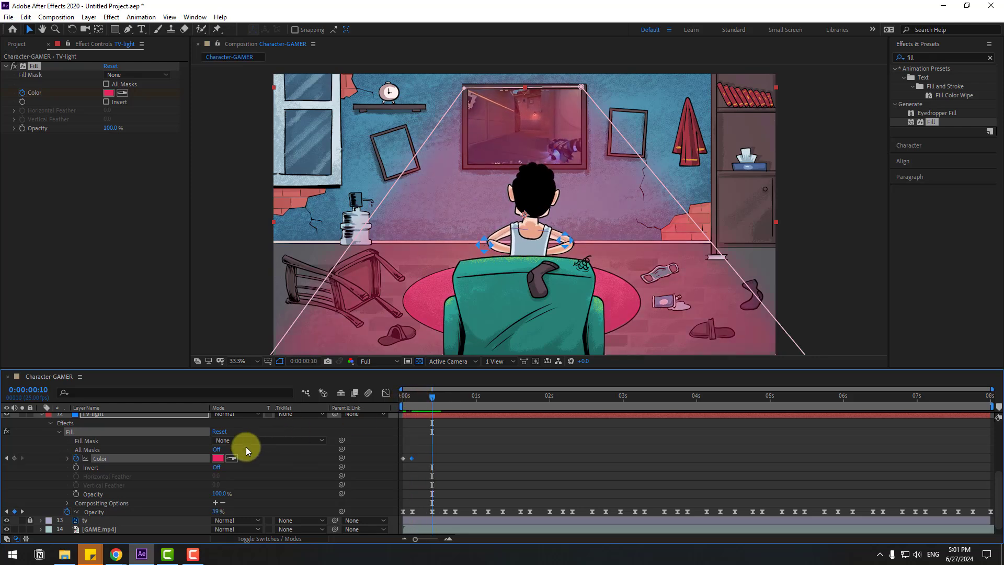
click(219, 459)
click(411, 505)
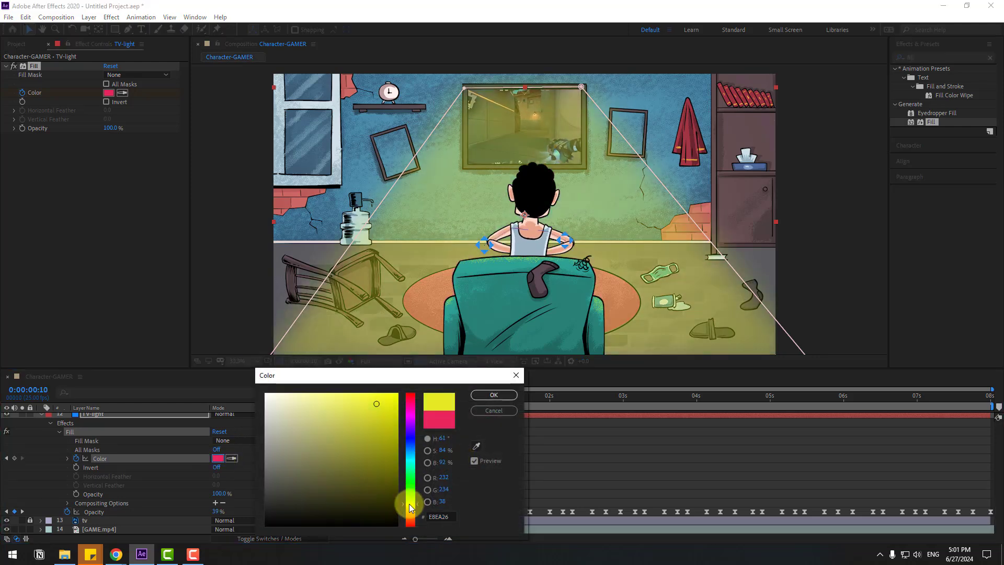
click(439, 409)
click(481, 399)
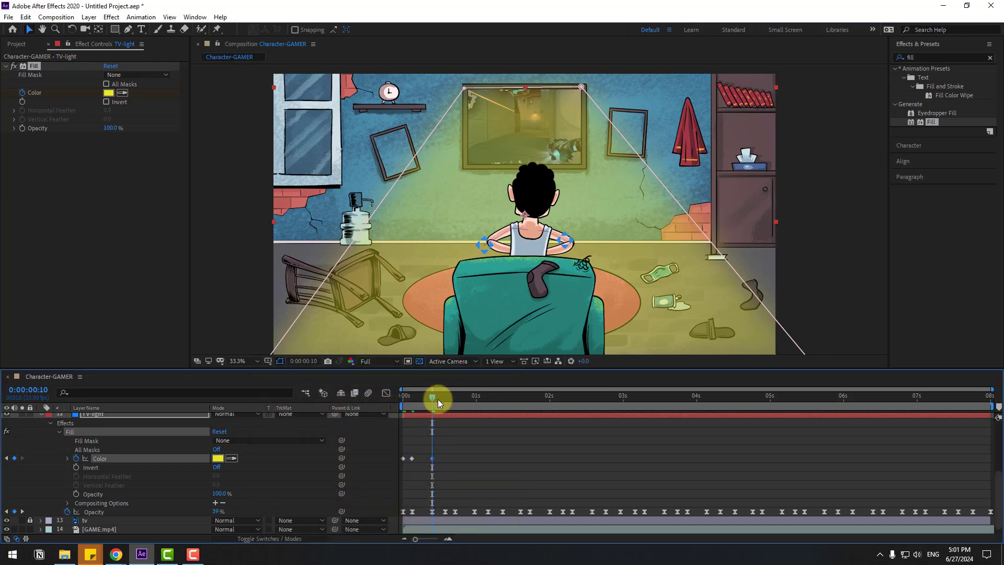
drag(437, 400, 446, 400)
click(258, 445)
click(219, 459)
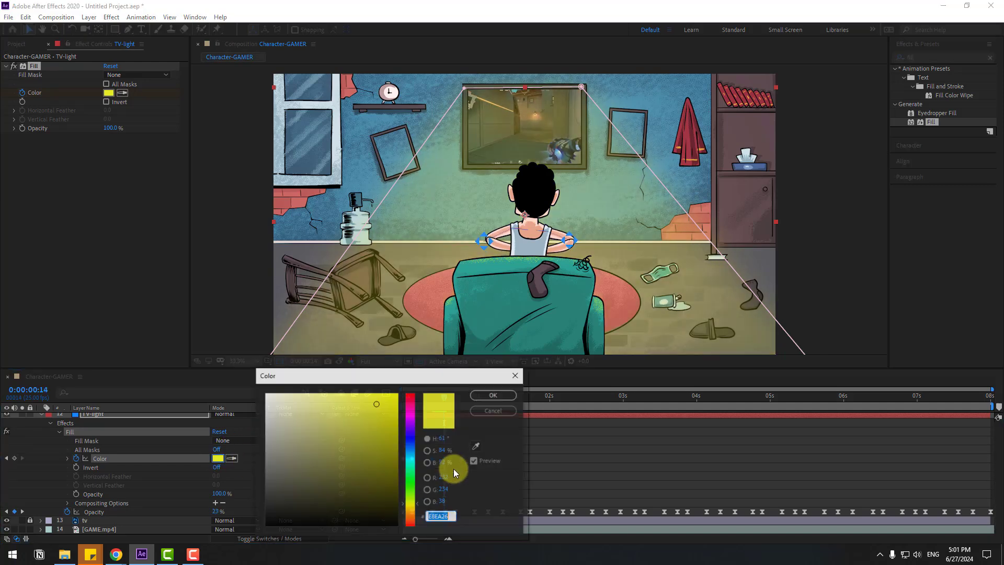
click(410, 430)
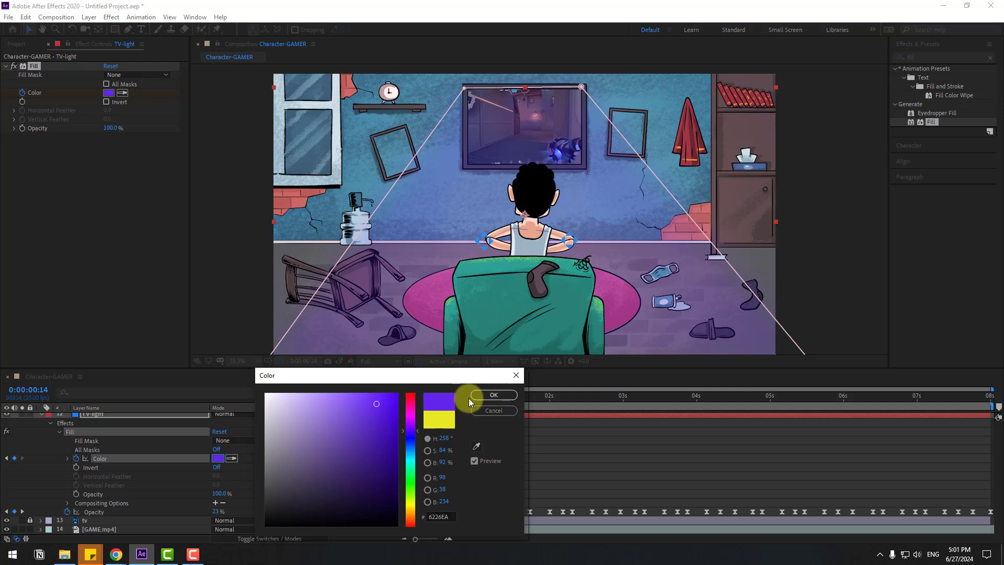
click(482, 396)
Key the Fill Color teal at frame 18 and near-white at frame 24
drag(430, 402, 456, 409)
click(219, 459)
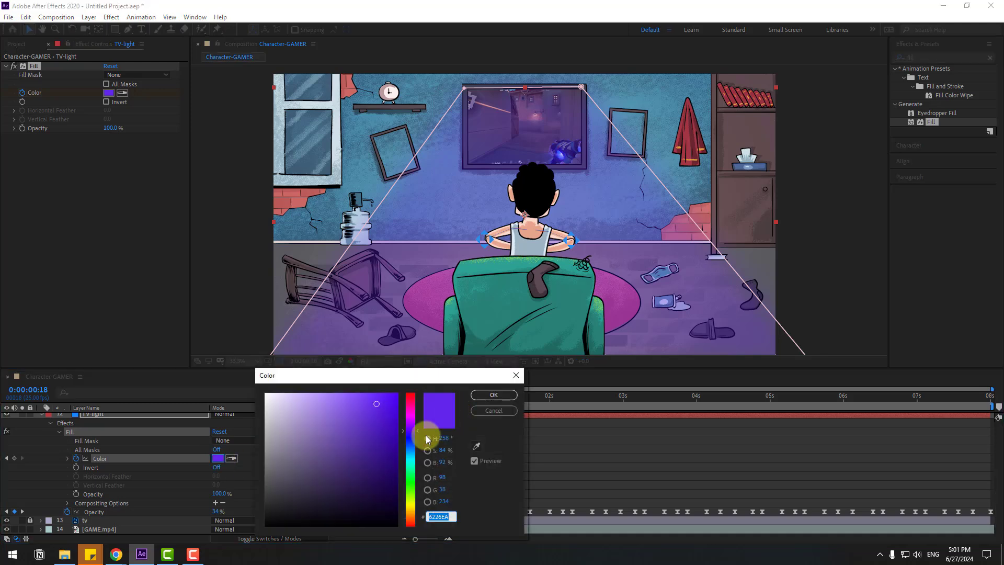
click(410, 470)
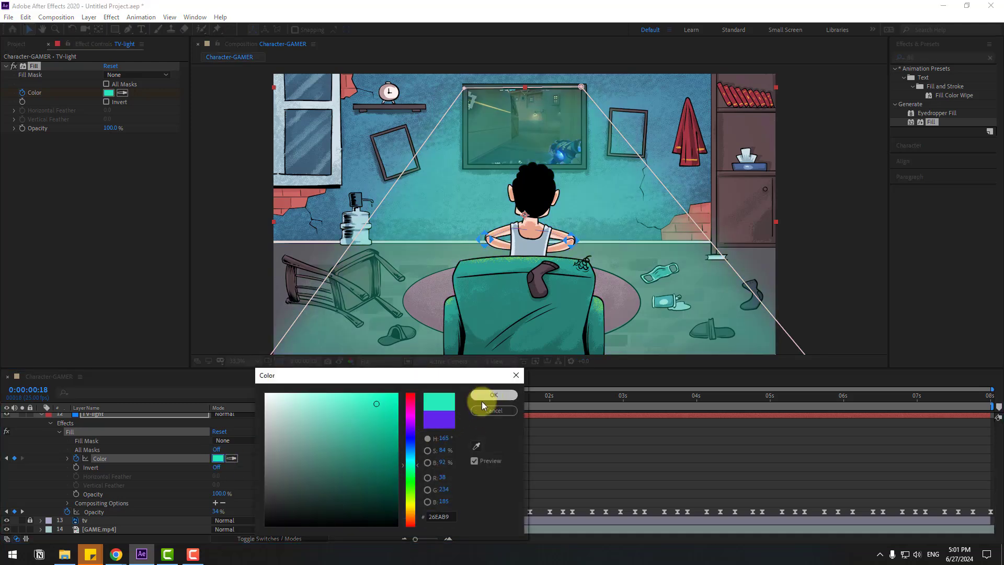
click(482, 399)
click(472, 401)
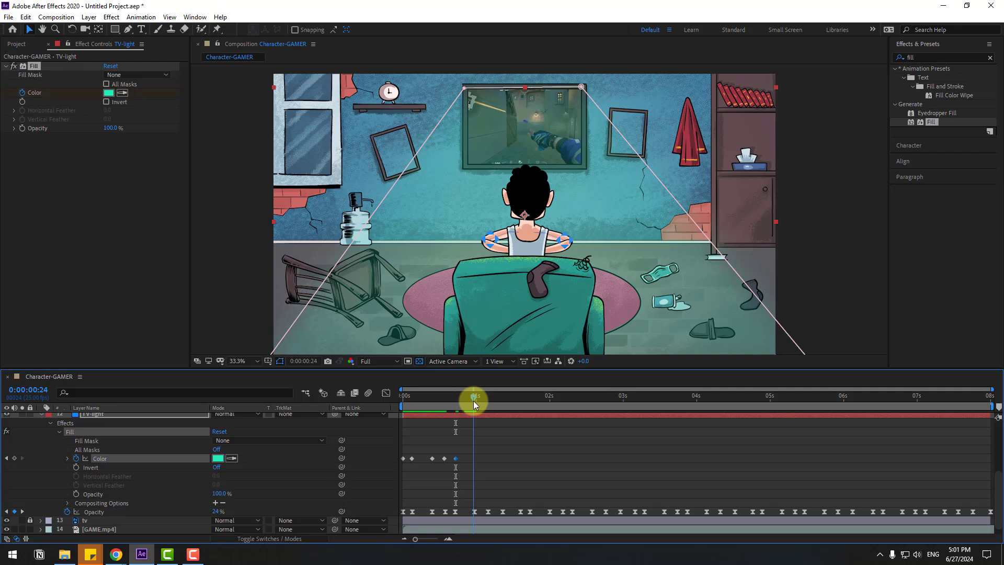
click(219, 459)
drag(387, 432, 272, 406)
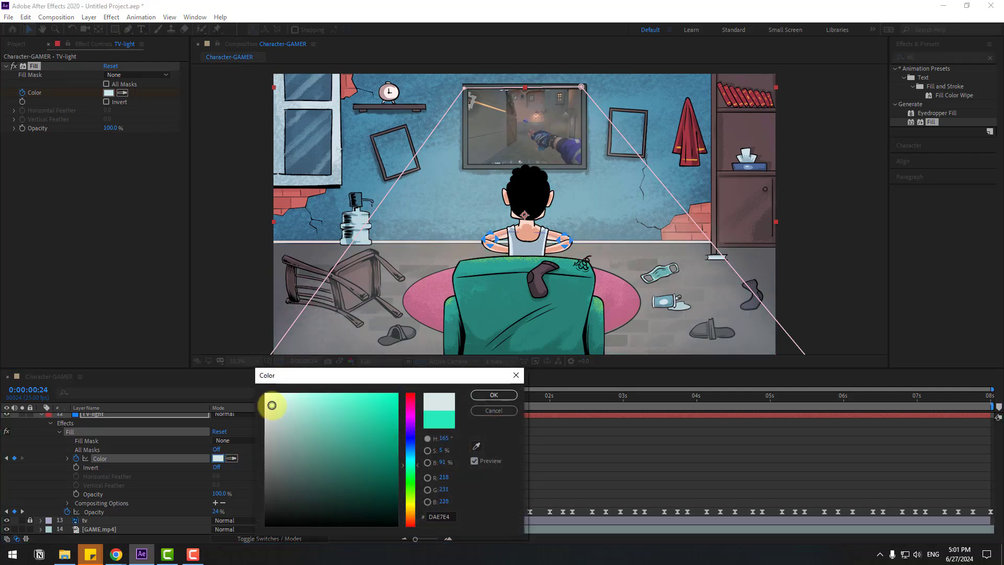
click(494, 396)
Key the Fill Color bright lime green (97FF1D) at 0:00:01:04
drag(480, 400, 492, 400)
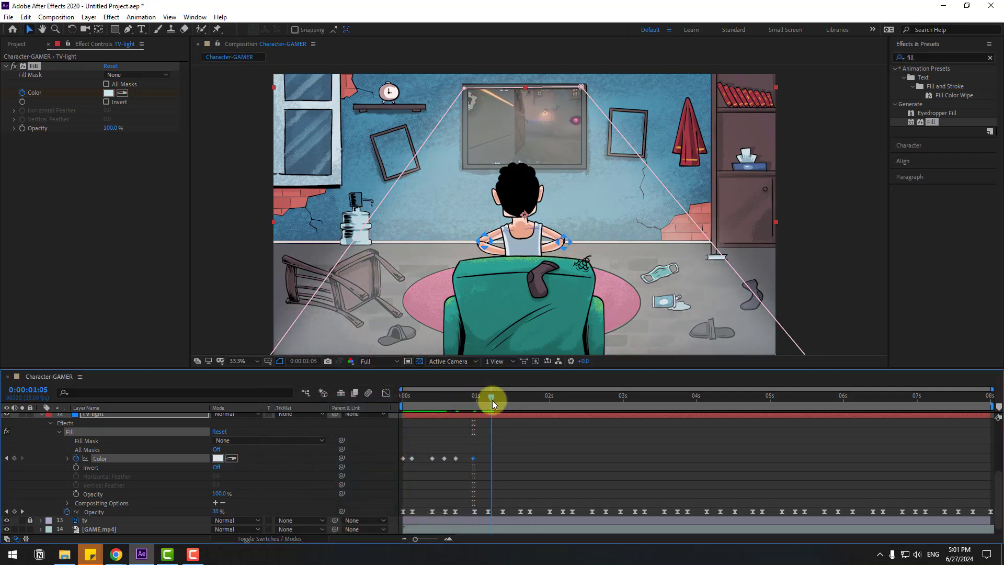
click(487, 400)
click(218, 459)
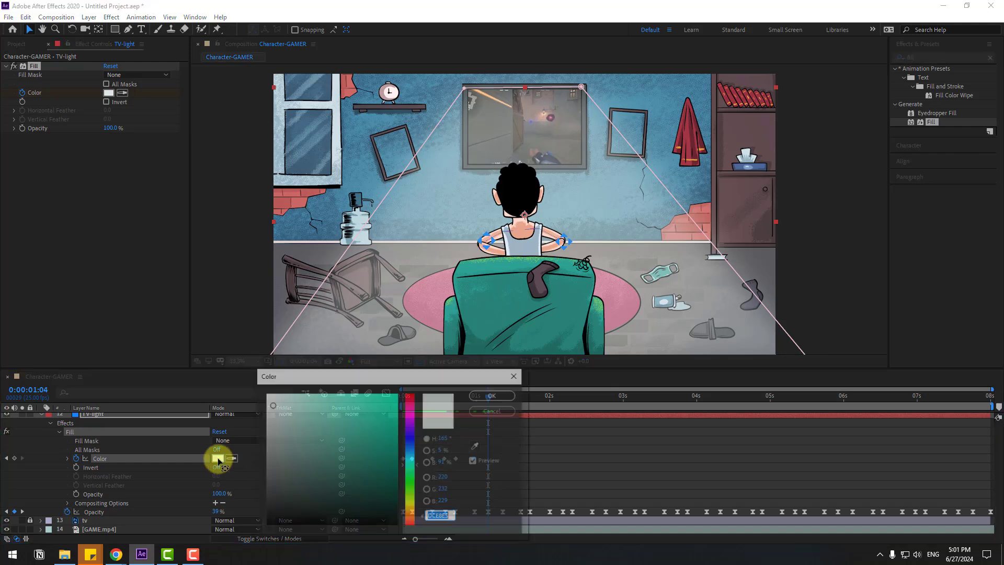
click(409, 519)
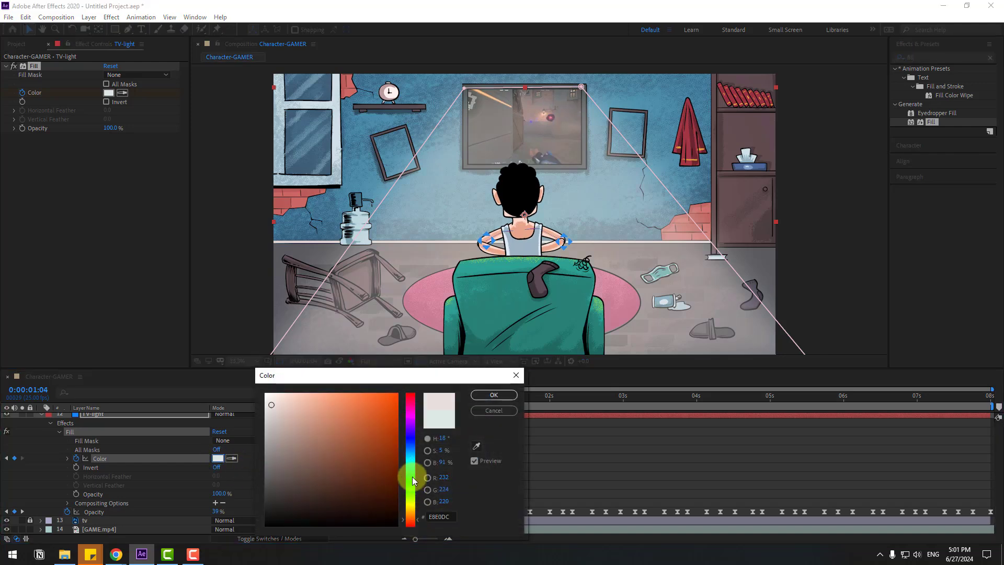
click(410, 505)
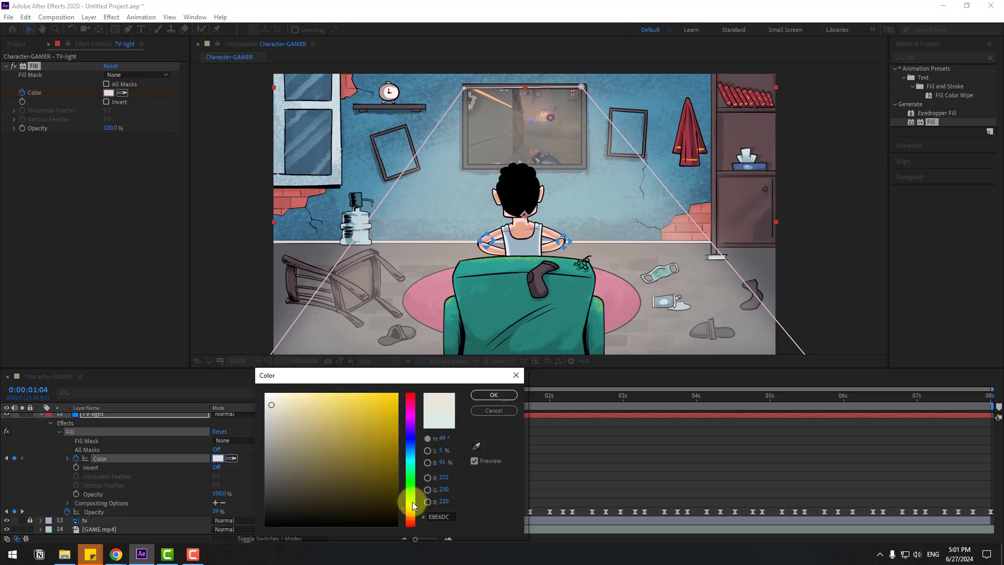
click(413, 493)
drag(381, 419, 383, 393)
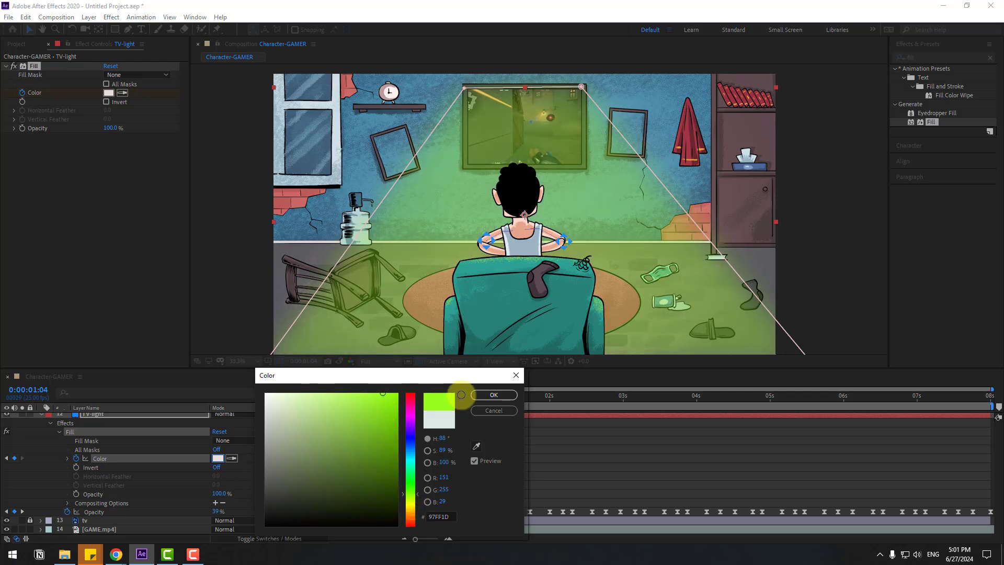
click(493, 395)
Apply Easy Ease to all the Fill Color keyframes
drag(518, 450, 420, 468)
right_click(400, 457)
mouse_move(413, 451)
click(547, 417)
Copy the Color keyframes and paste copies along the timeline, including at 5:21 and 7:00
key(ctrl+c)
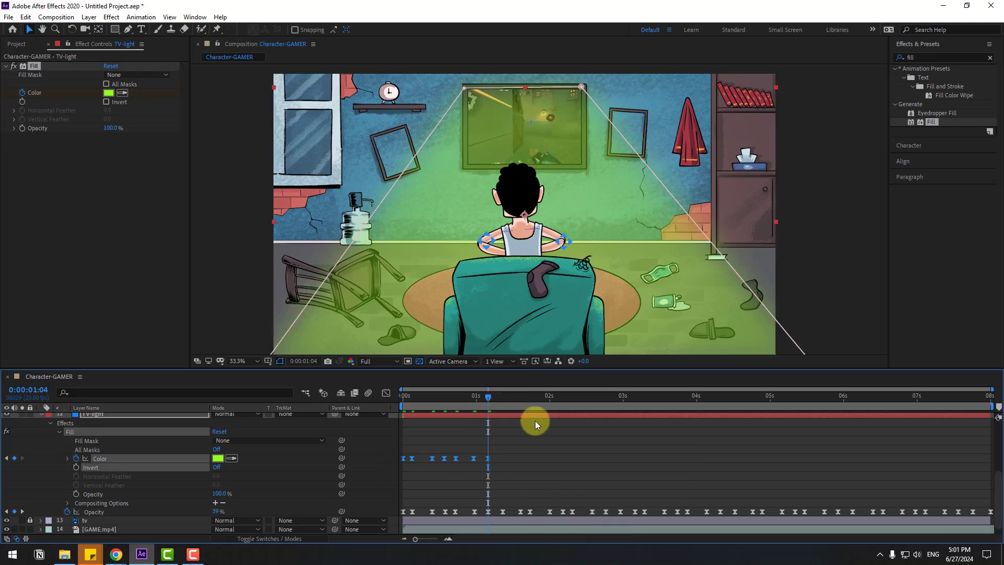
key(ctrl+v)
drag(495, 396, 573, 401)
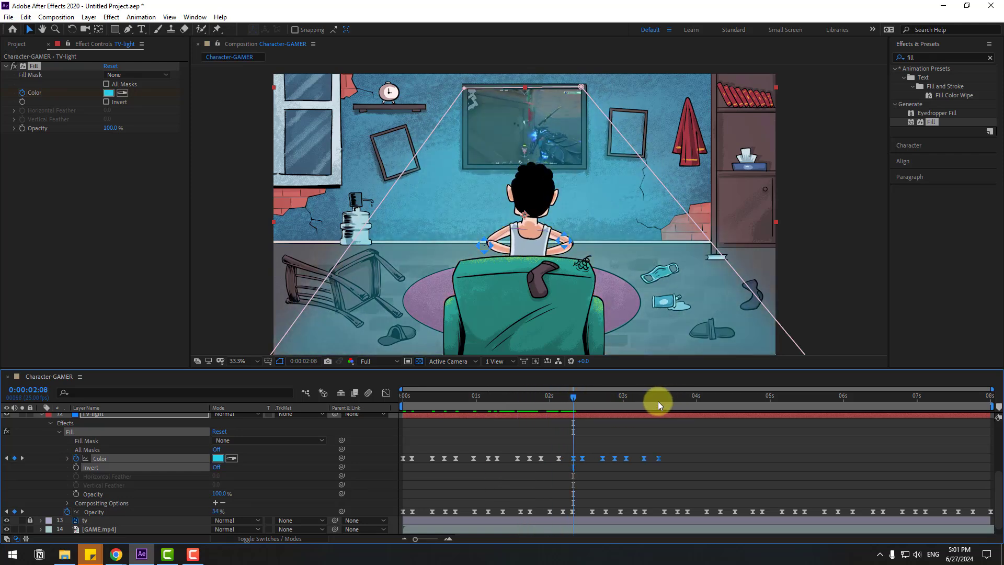
click(658, 401)
key(ctrl+v)
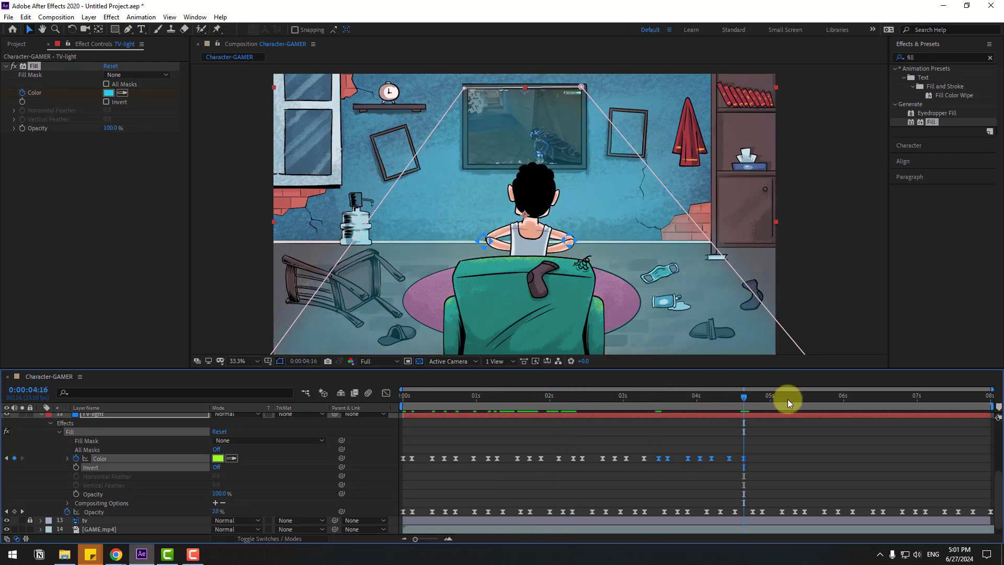
drag(808, 400, 832, 401)
key(ctrl+v)
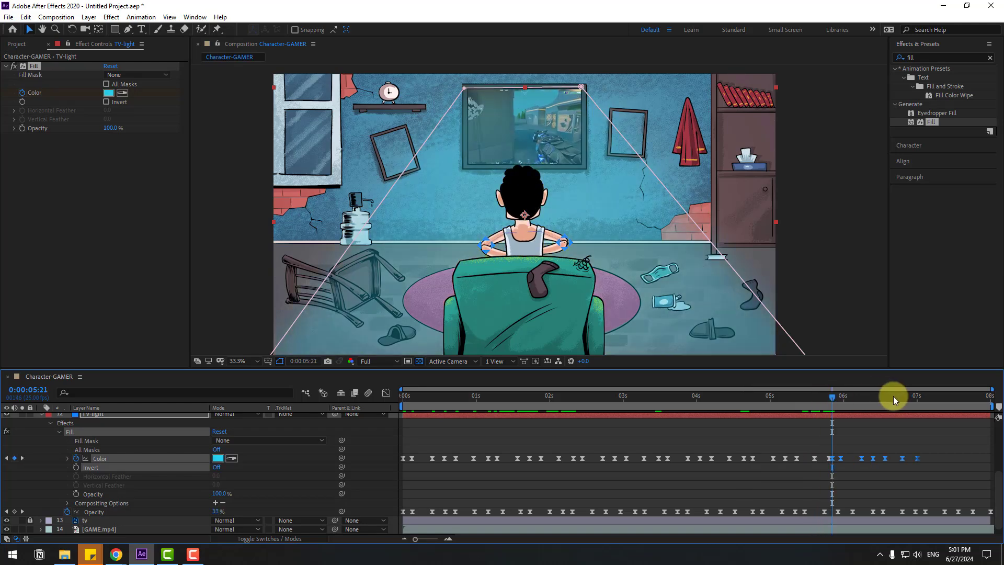
click(919, 400)
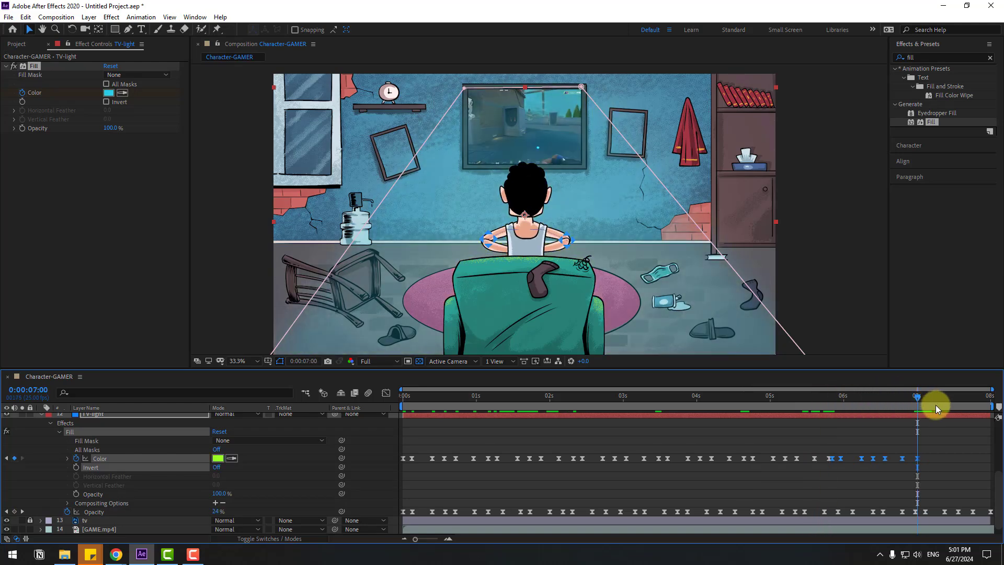
key(ctrl+v)
Preview the cycling colours and collapse the TV-light layer's properties
key(space)
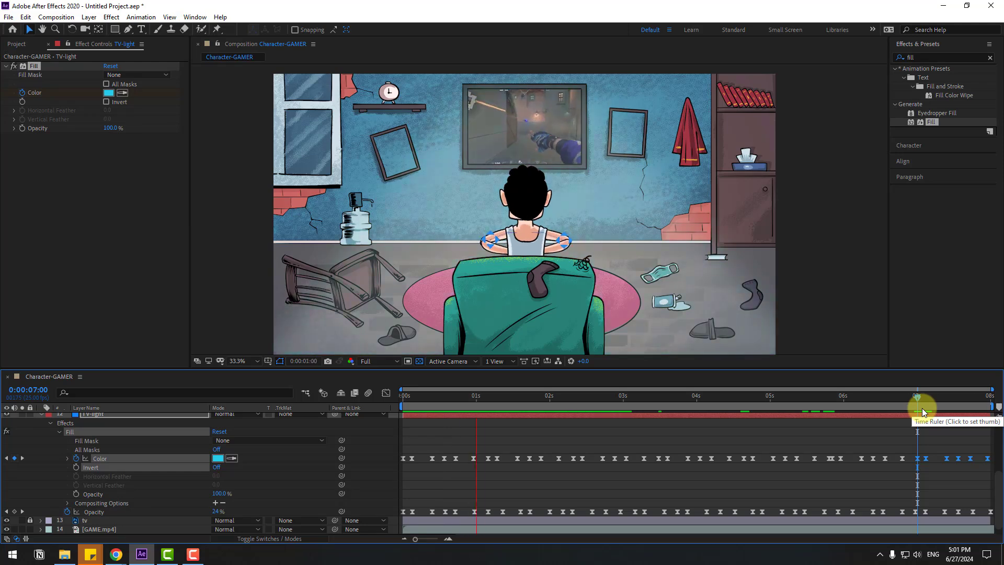
click(444, 397)
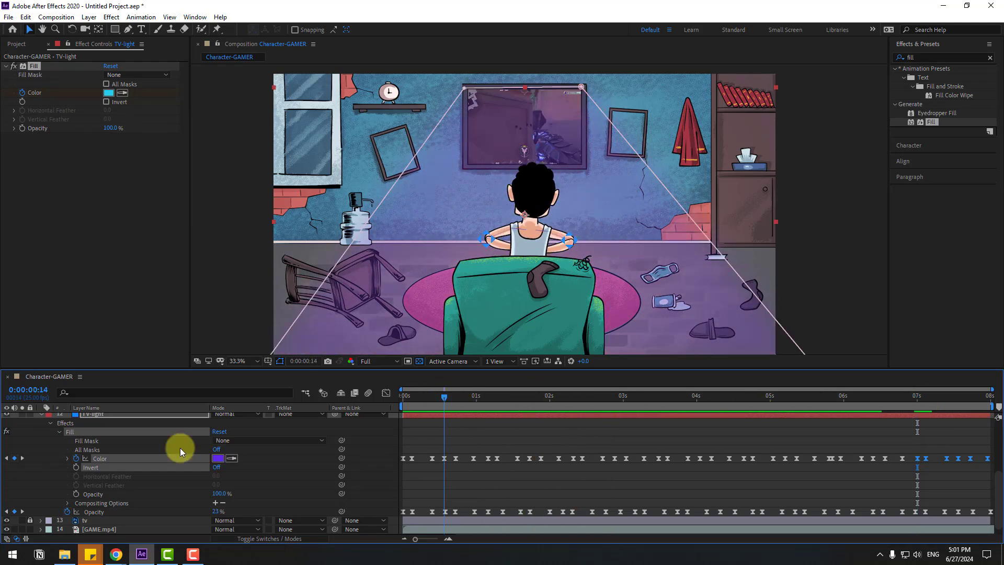
scroll(51, 460, up, 2)
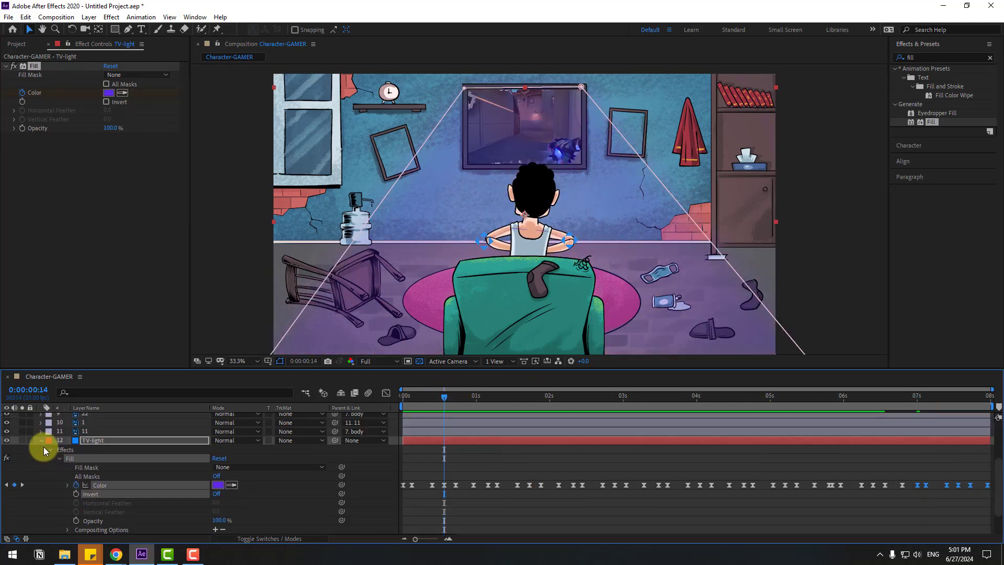
click(42, 442)
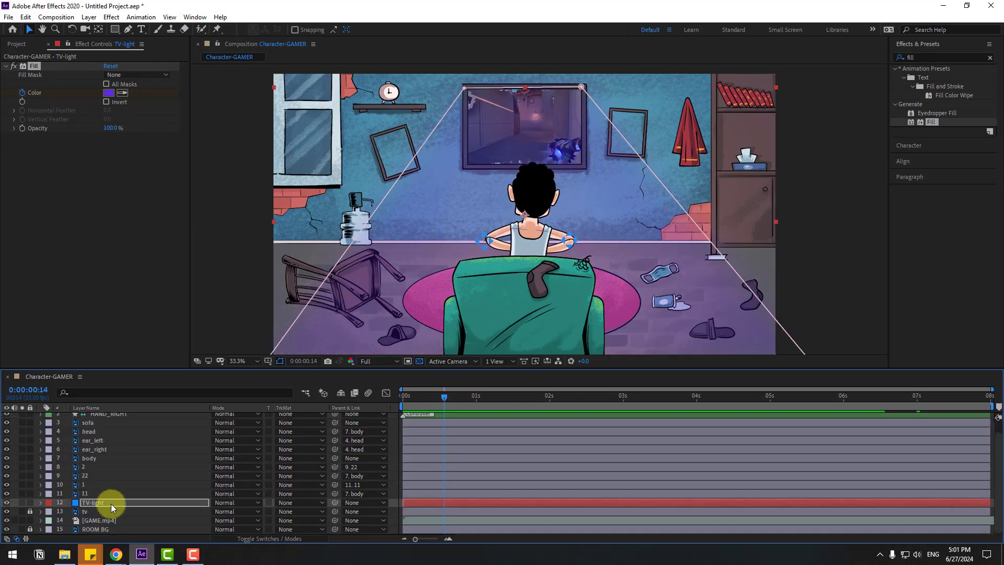
Pre-compose TV-light into a new 'tv-light' composition with all attributes moved inside
click(94, 505)
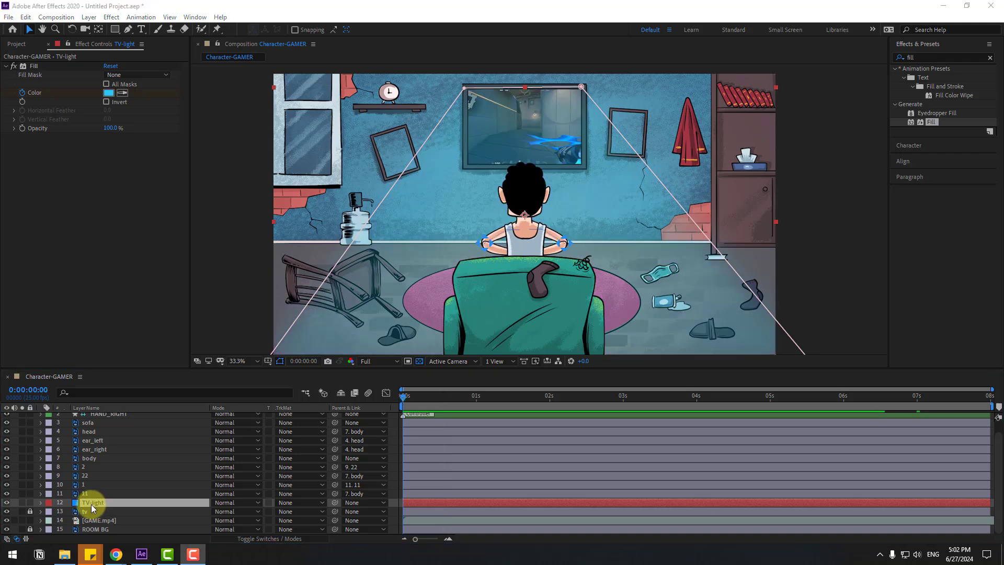
right_click(91, 505)
click(129, 448)
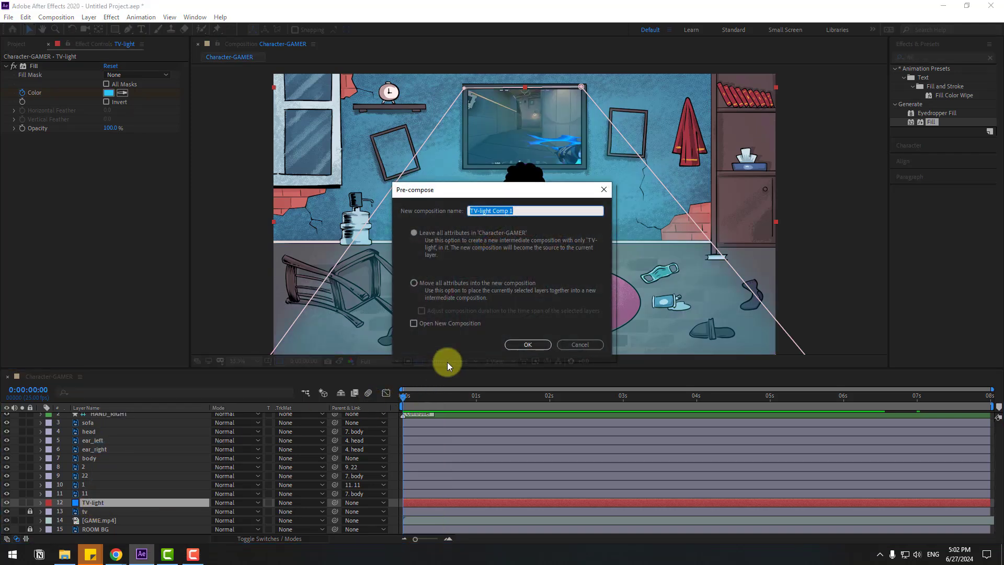
text(tv-light)
click(415, 284)
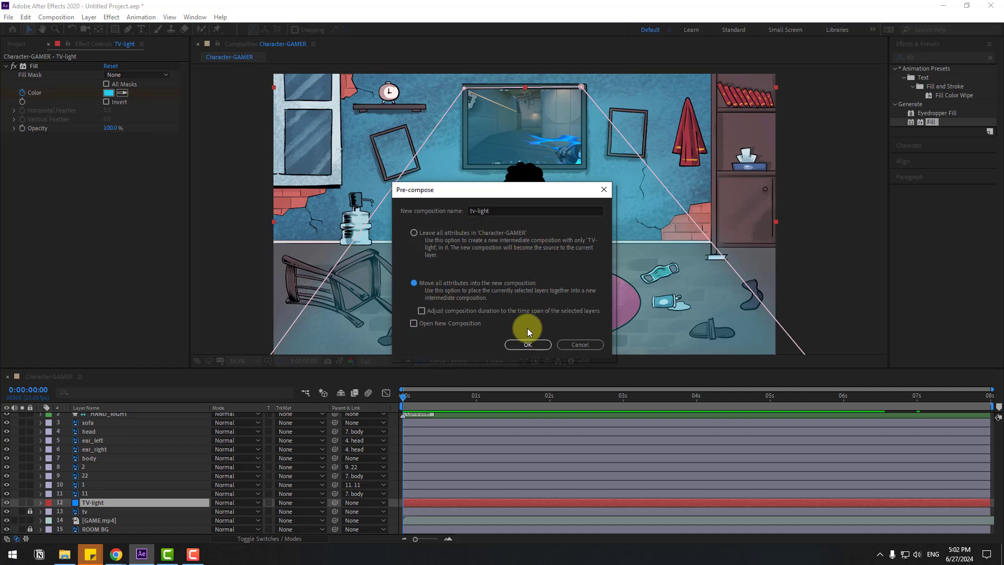
click(524, 344)
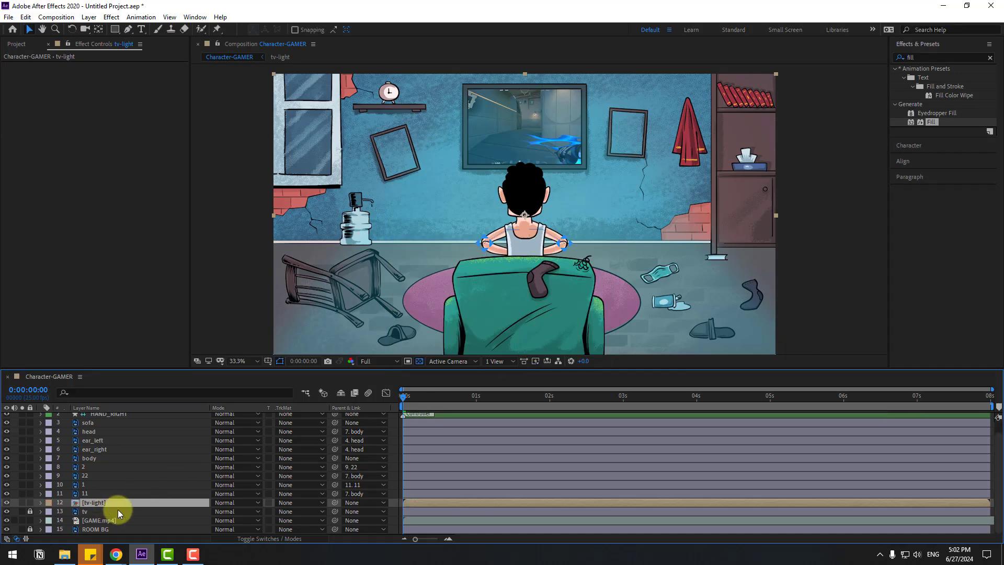
Set the tv-light precomp to 68% opacity and Overlay mode, then preview from the start
key(t)
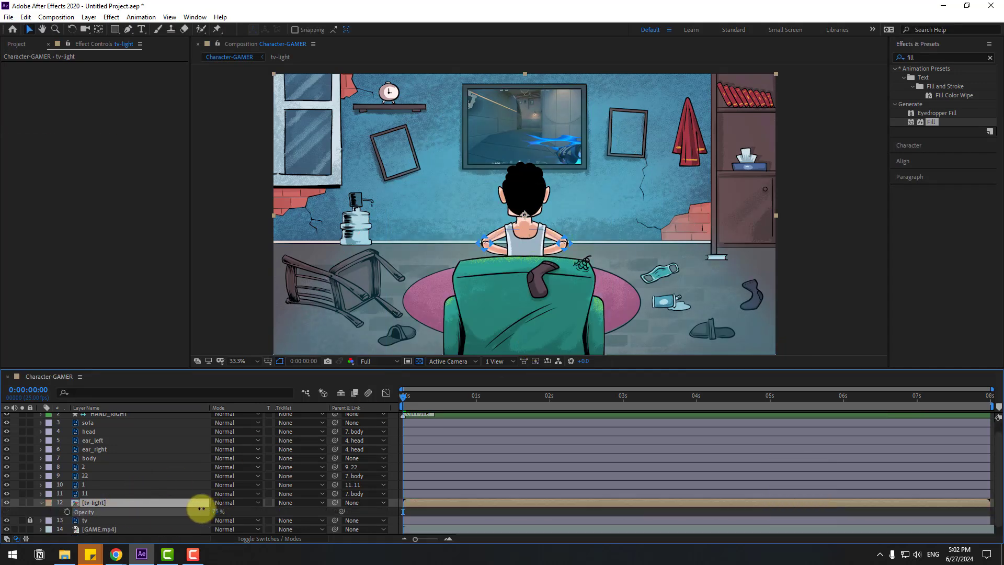
drag(201, 509, 193, 509)
mouse_move(413, 397)
mouse_down()
mouse_move(442, 397)
mouse_move(433, 398)
mouse_up()
click(230, 503)
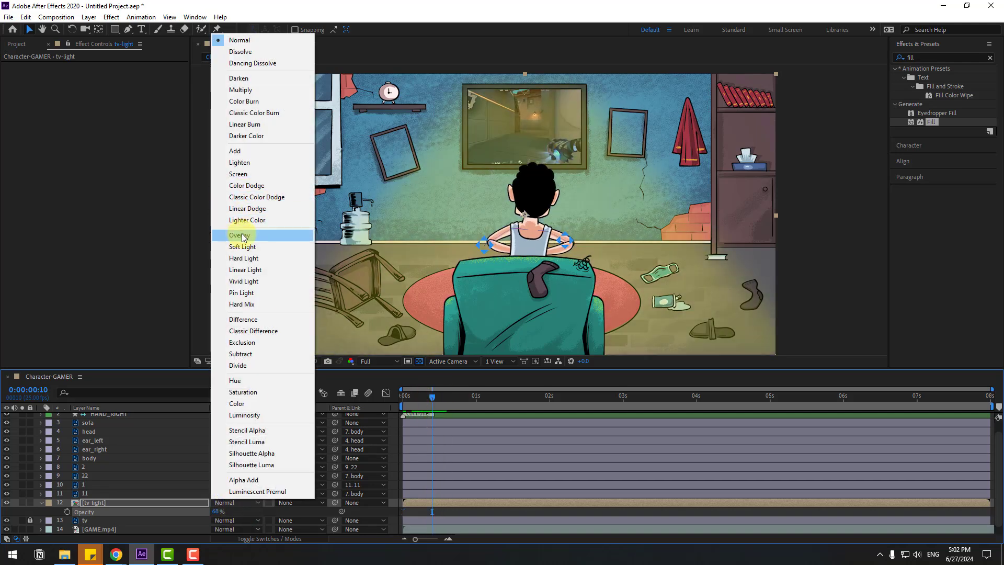
click(242, 235)
click(400, 396)
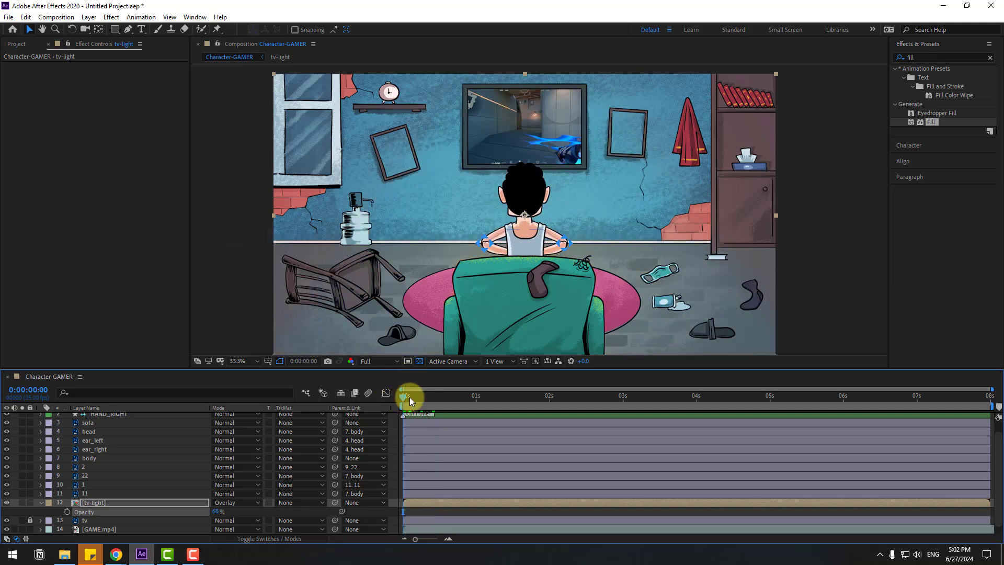
key(space)
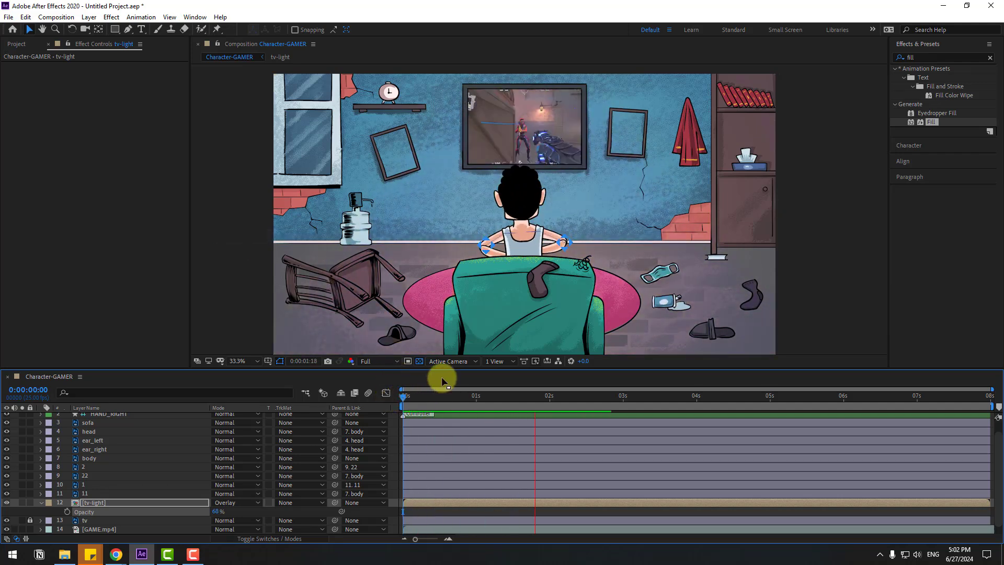